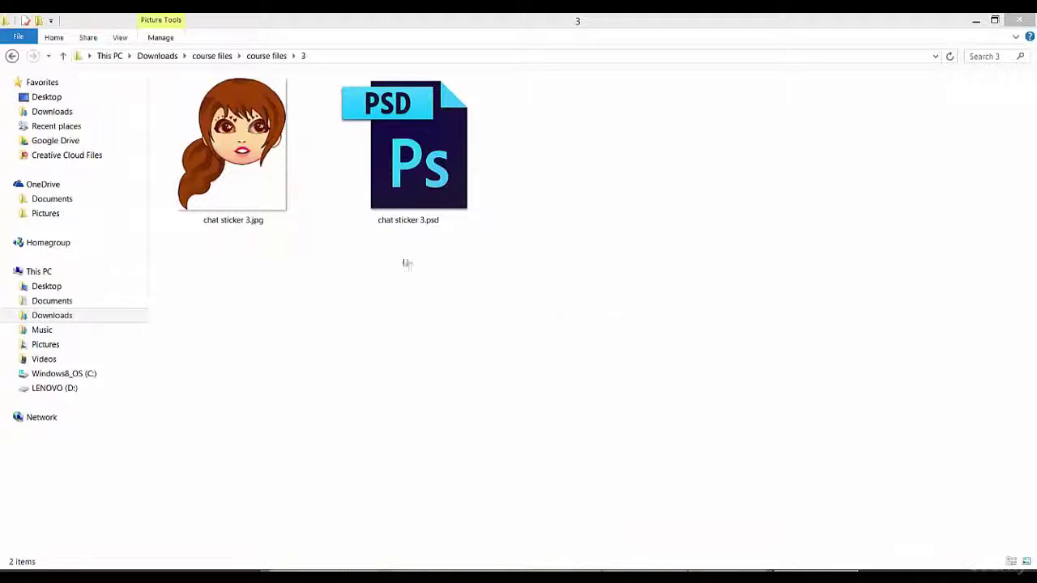
# Open chat sticker 3.jpg from the course files folder in Photoshop
pyautogui.click(259, 168)
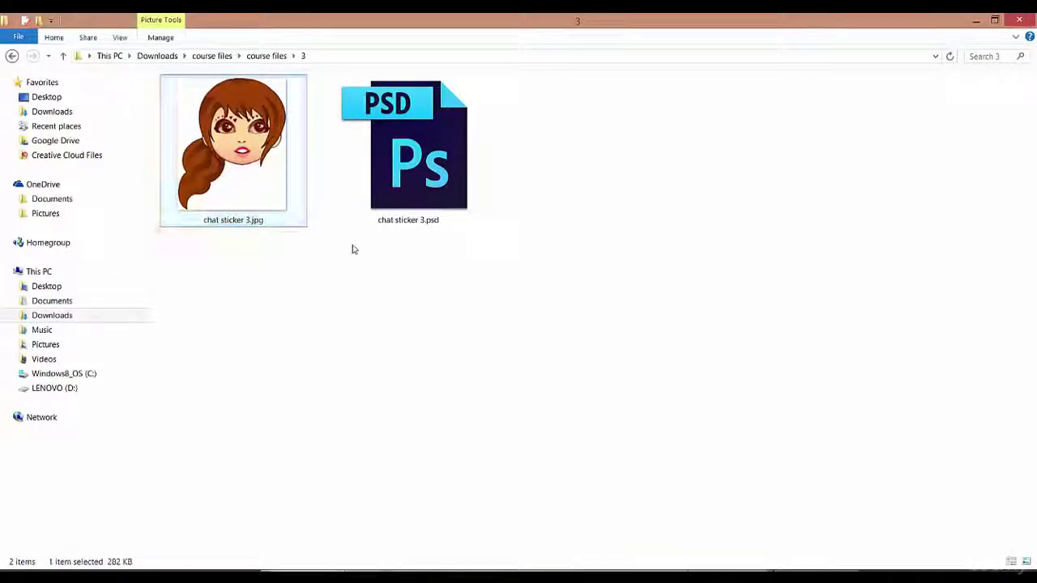
pyautogui.doubleClick(284, 178)
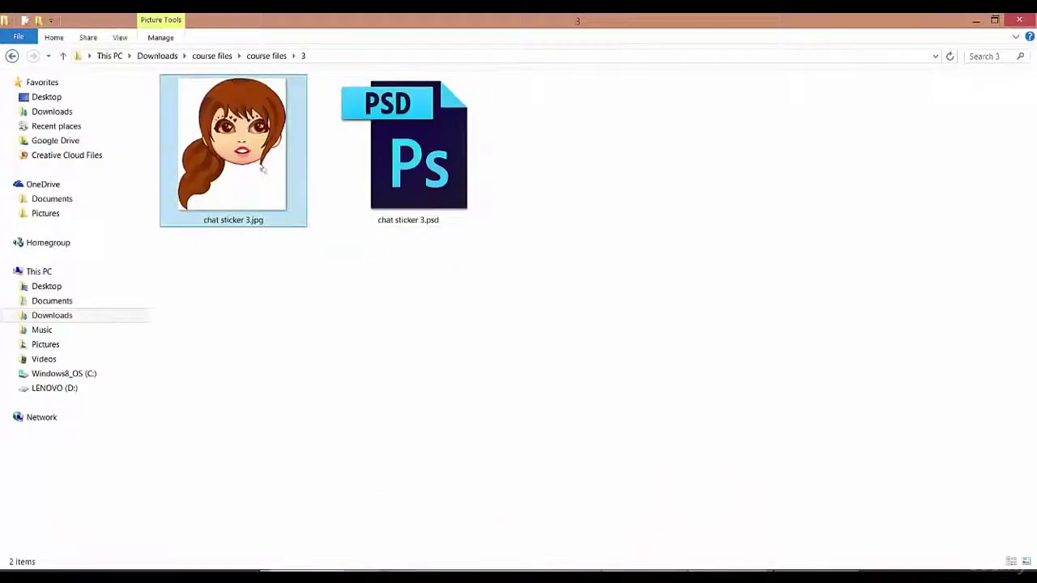
pyautogui.moveTo(263, 167); pyautogui.dragTo(580, 299)
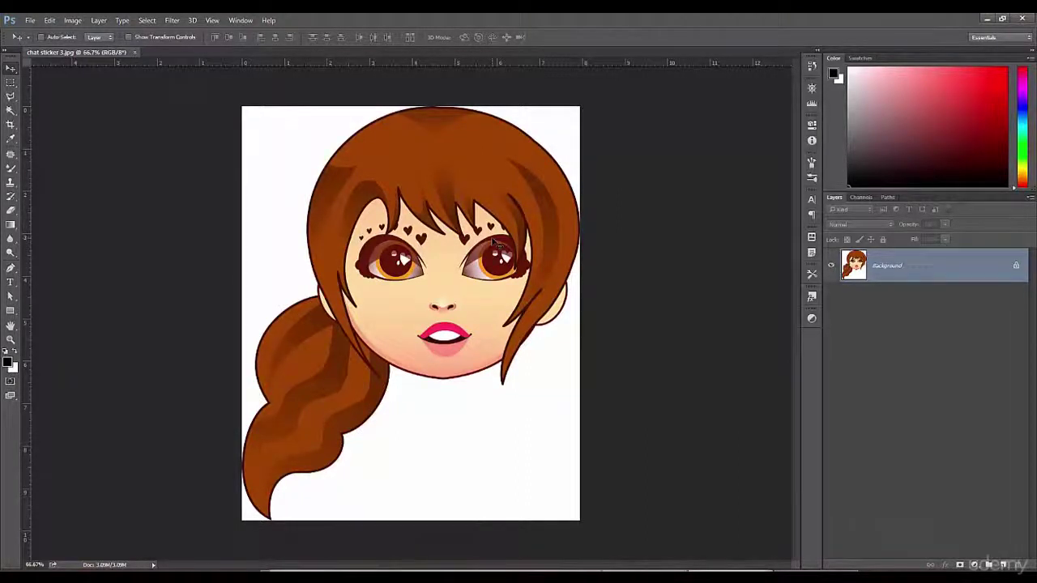
# Examine the face at 100%, 200% and 300% magnification, and return to the whole image fitted on screen
pyautogui.hotkey('ctrl', '0')
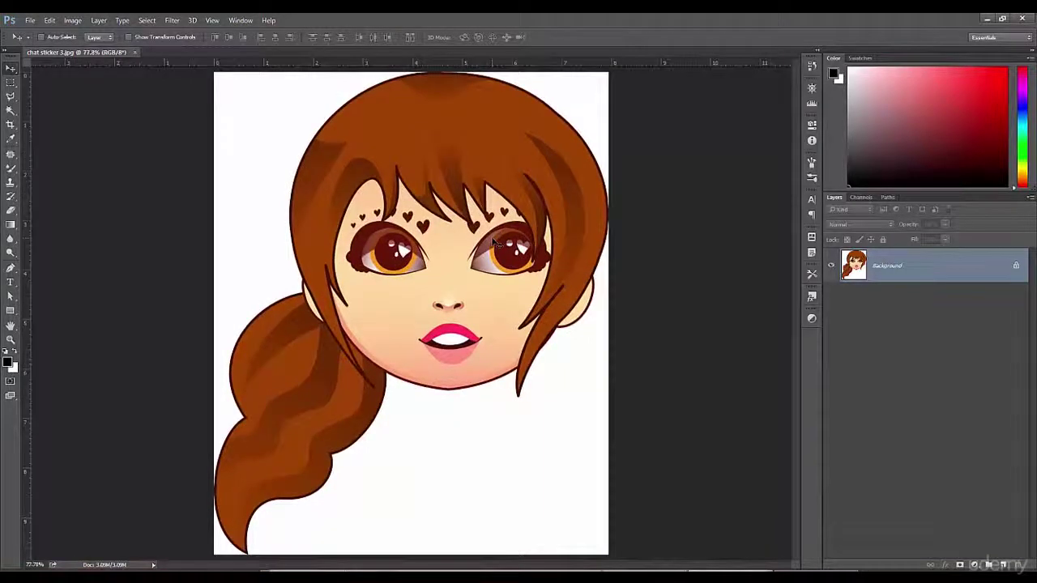
pyautogui.hotkey('ctrl', '1')
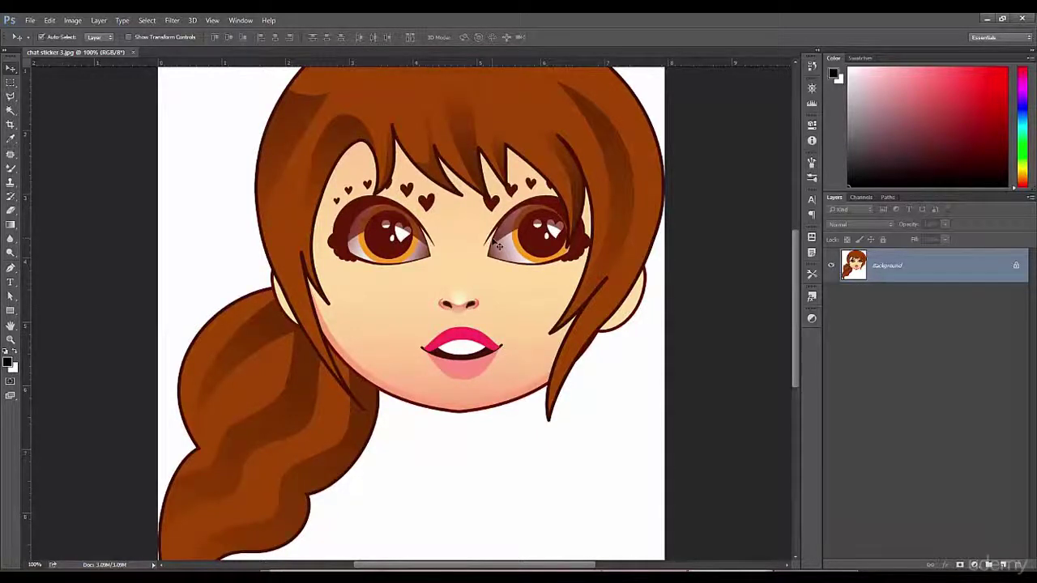
pyautogui.hotkey('ctrl', '+')
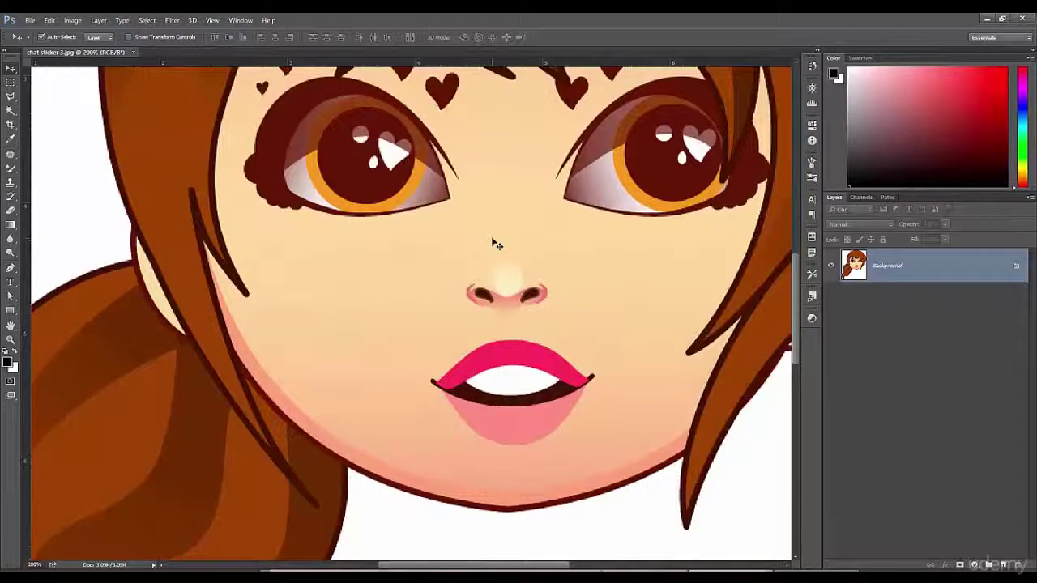
pyautogui.hotkey('ctrl', '+')
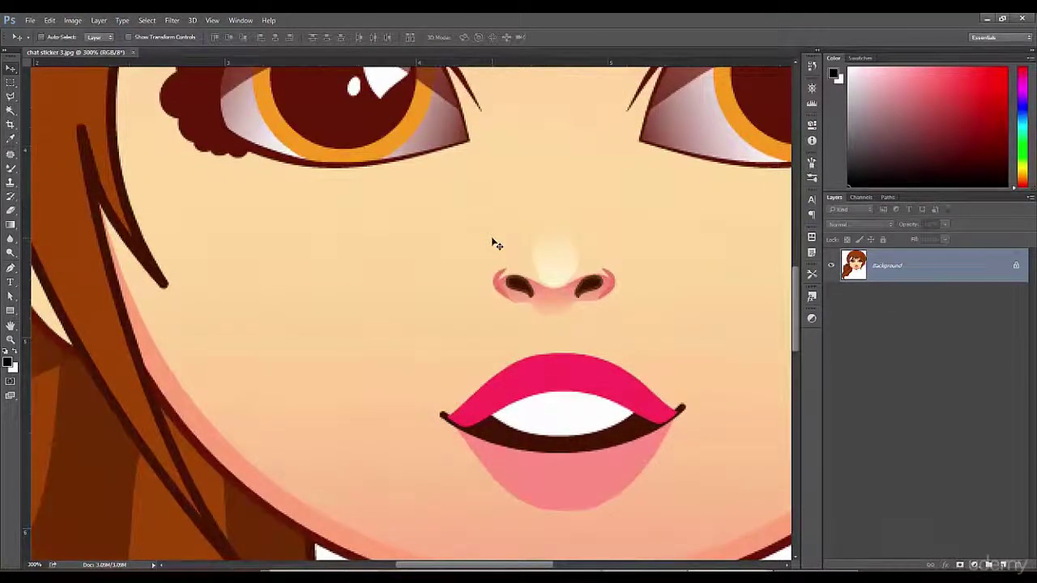
pyautogui.hotkey('ctrl', '0')
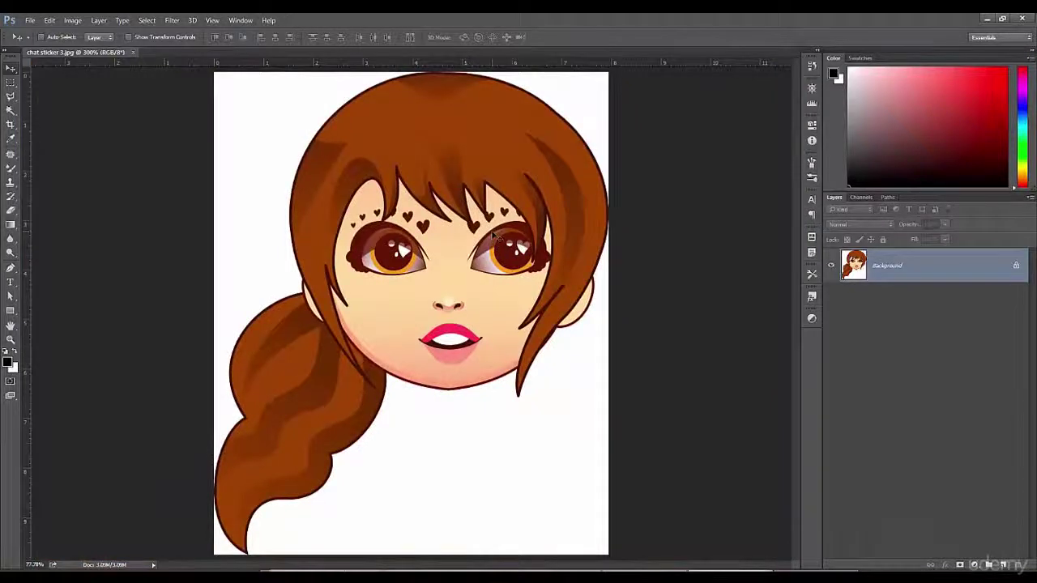
# Duplicate chat sticker 3.jpg as a new document named chat sticker 3 copy
pyautogui.click(72, 21)
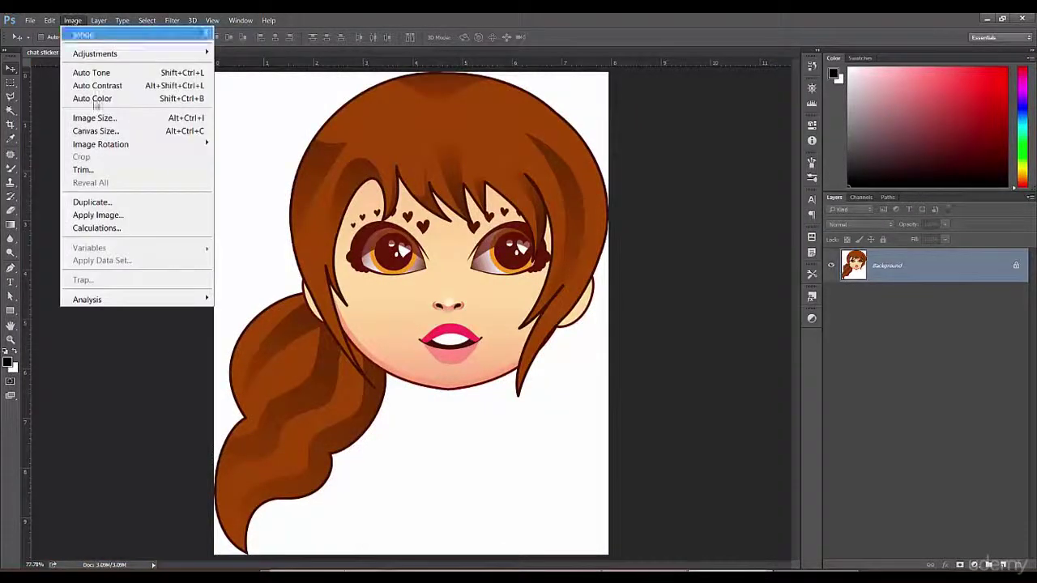
pyautogui.click(122, 202)
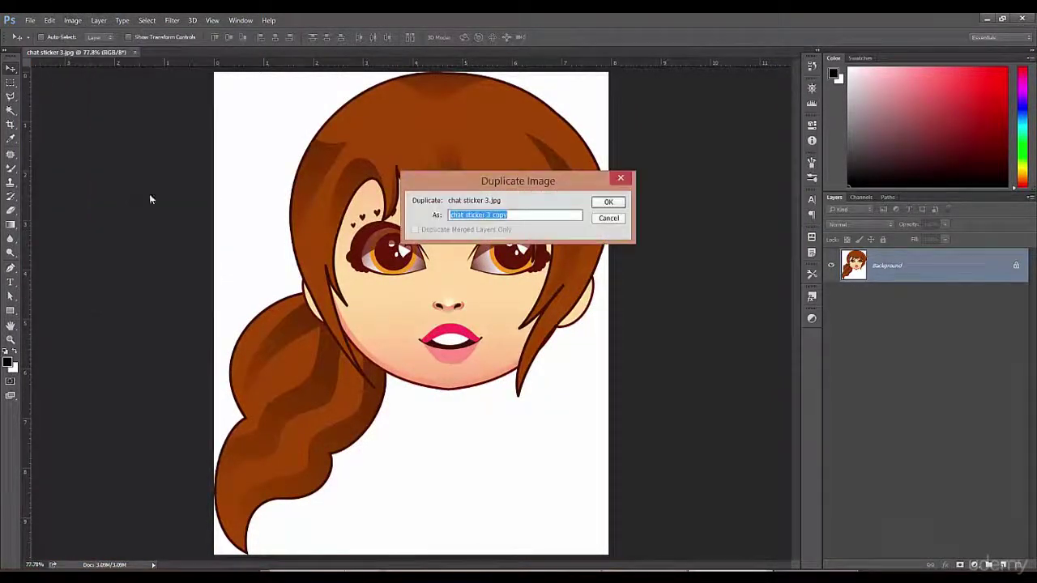
pyautogui.moveTo(494, 186); pyautogui.dragTo(588, 139)
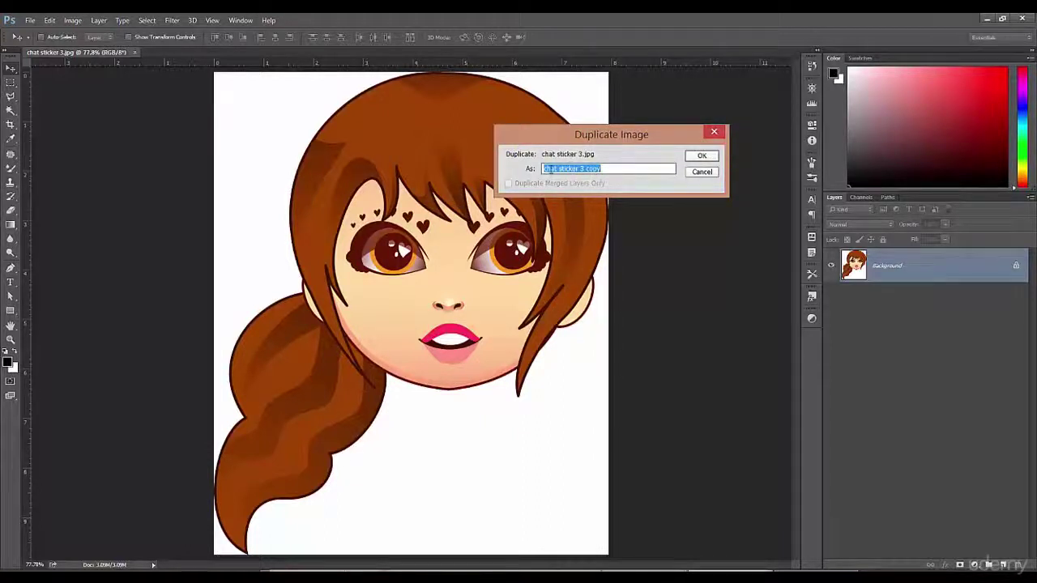
pyautogui.moveTo(572, 141); pyautogui.dragTo(549, 149)
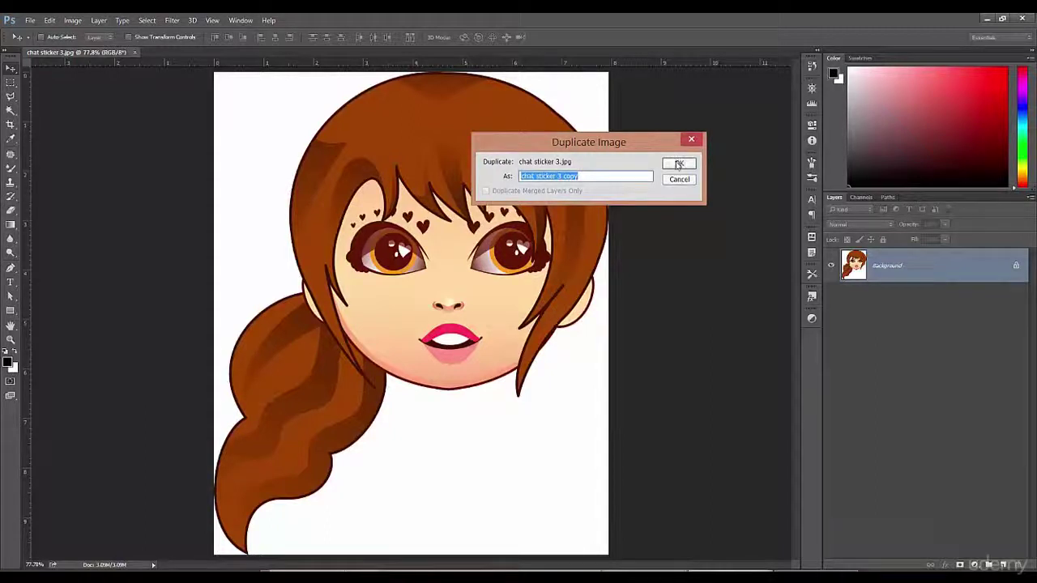
pyautogui.click(676, 165)
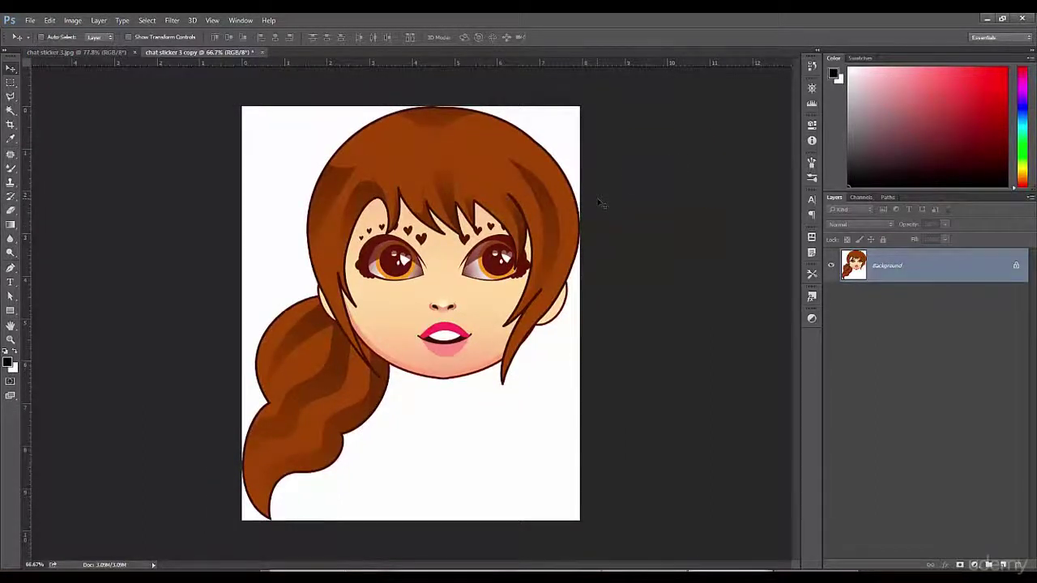
# Duplicate the copied image as another document named chat sticker 3 copy 2
pyautogui.click(72, 22)
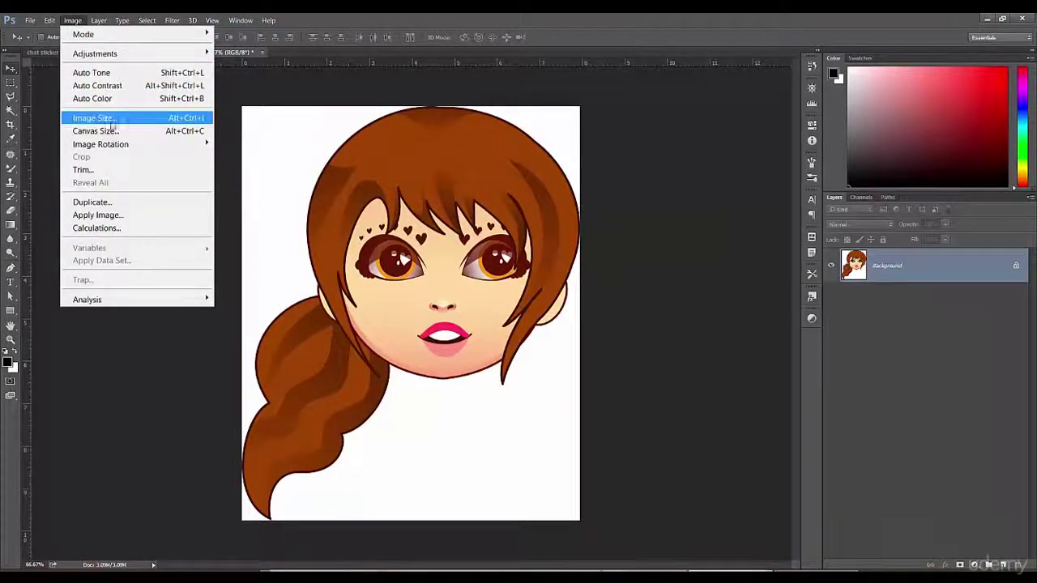
pyautogui.click(118, 204)
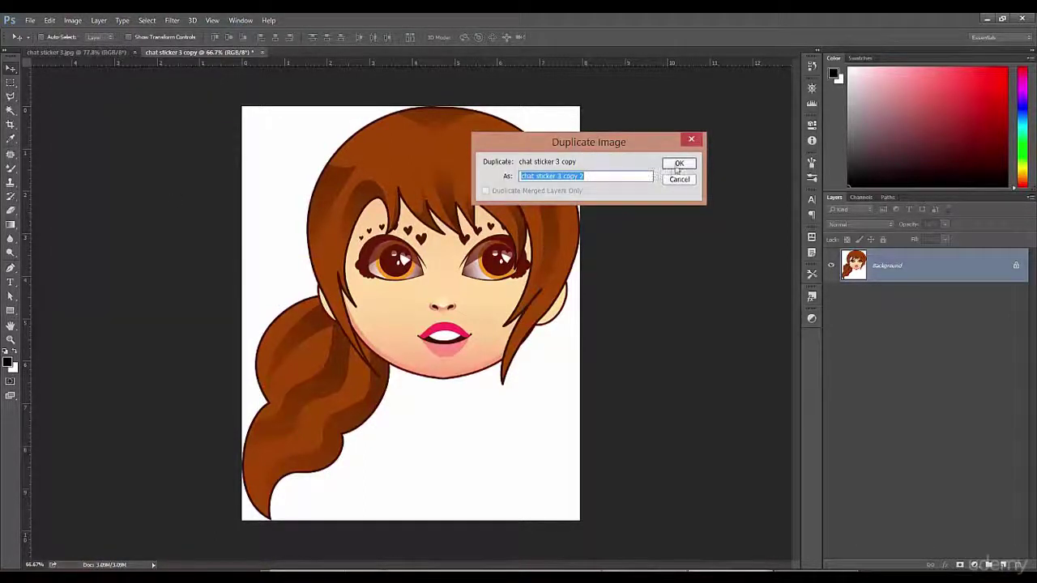
pyautogui.click(678, 165)
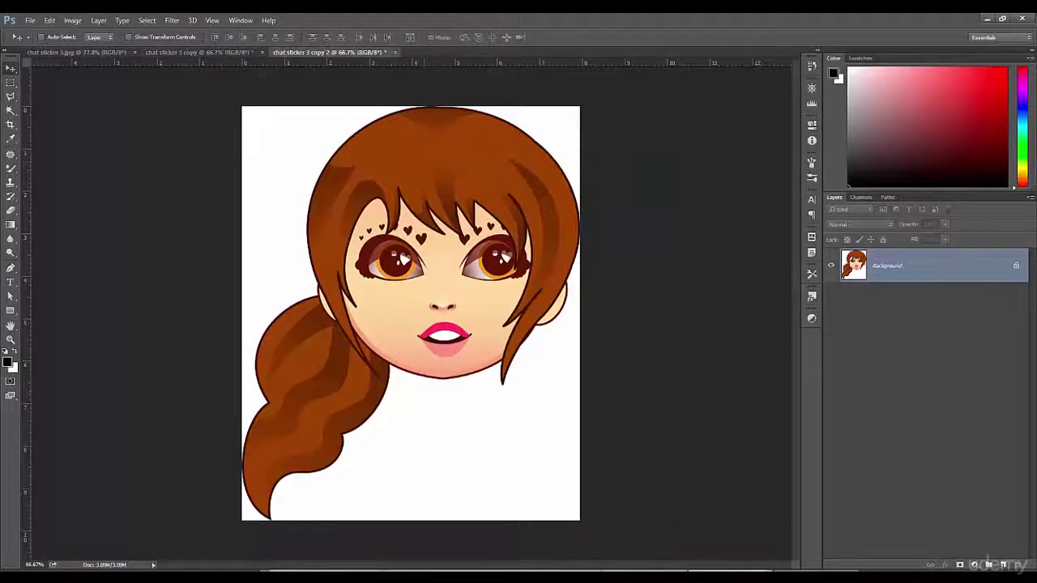
# Fit both duplicate images to the screen and compare them with the original, ending on chat sticker 3 copy
pyautogui.click(198, 52)
pyautogui.click(113, 53)
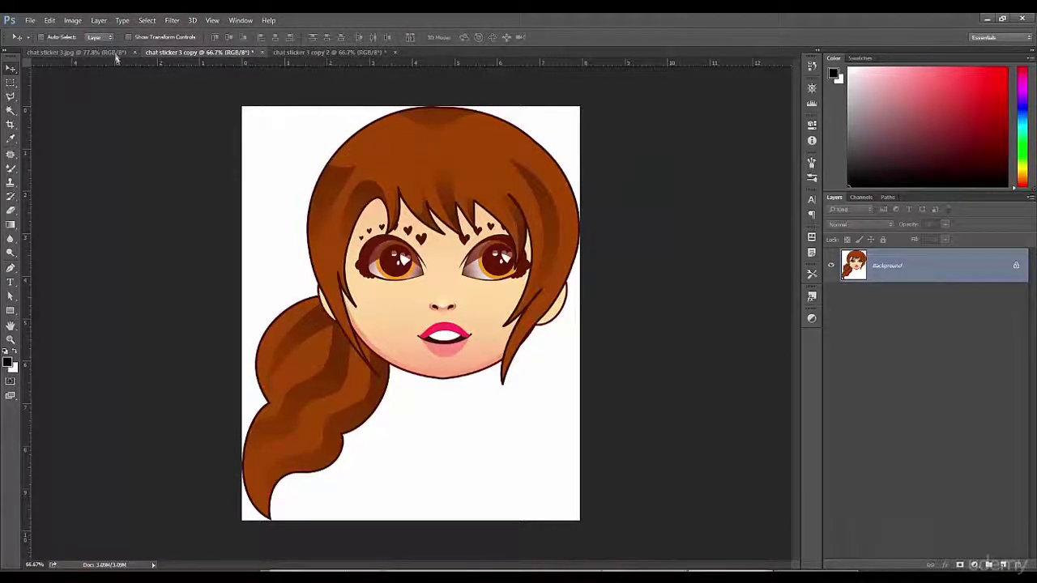
pyautogui.click(165, 53)
pyautogui.hotkey('ctrl', '0')
pyautogui.click(279, 54)
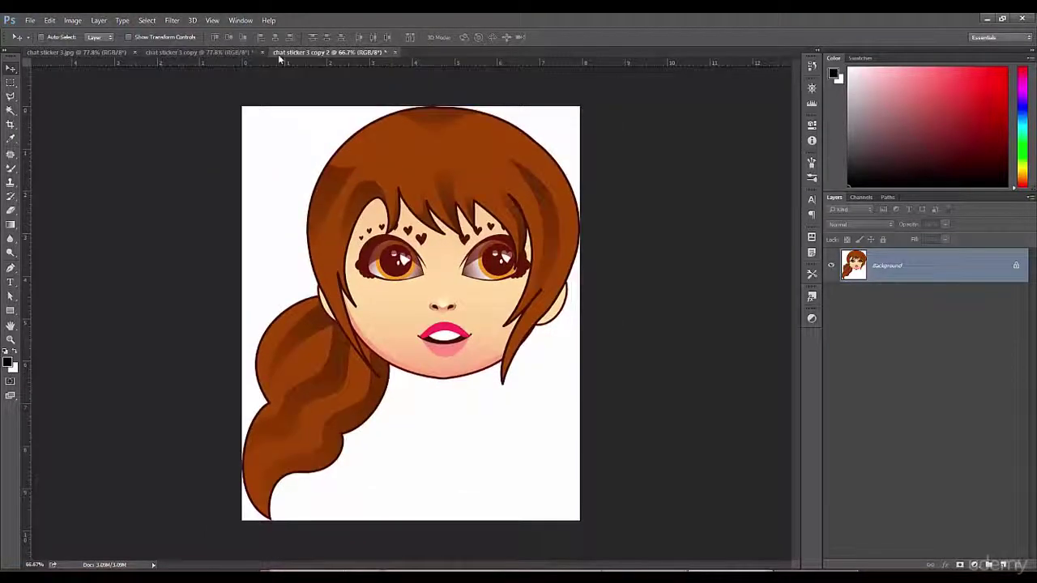
pyautogui.hotkey('ctrl', '0')
pyautogui.click(101, 53)
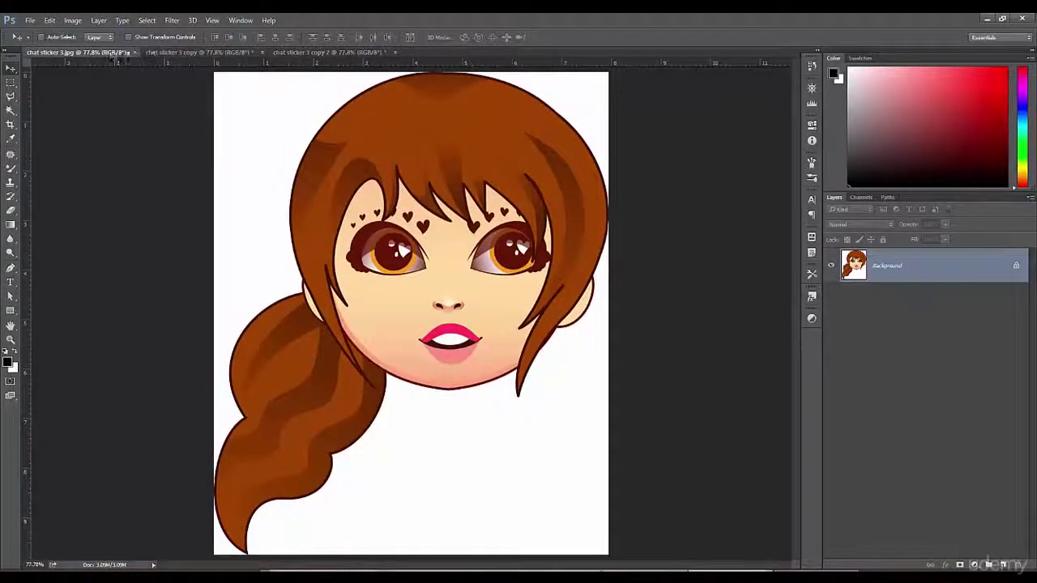
pyautogui.click(163, 53)
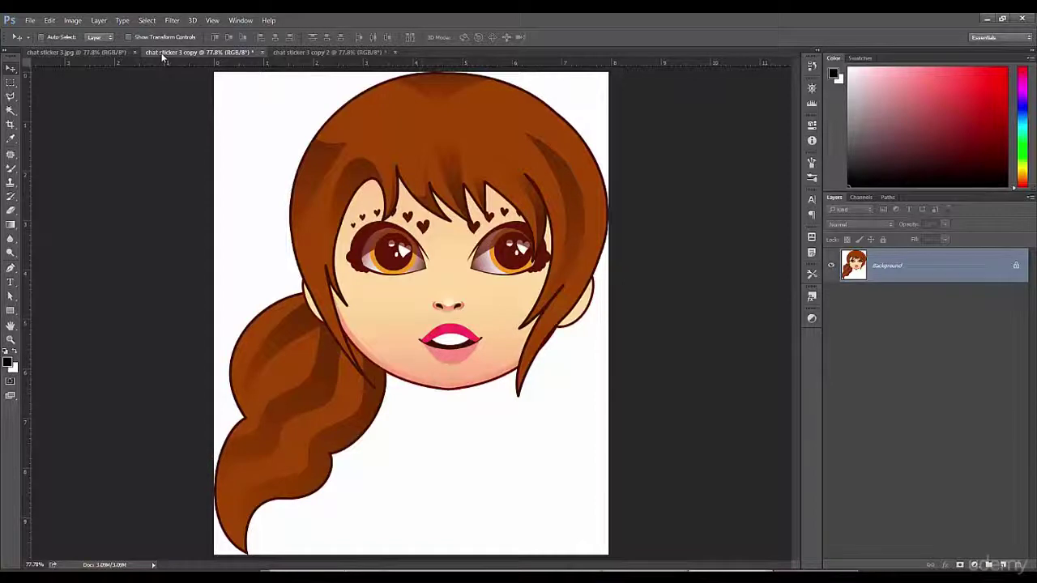
# Review the Image Size settings and available width units for chat sticker 3 copy, leaving without applying changes
pyautogui.click(73, 21)
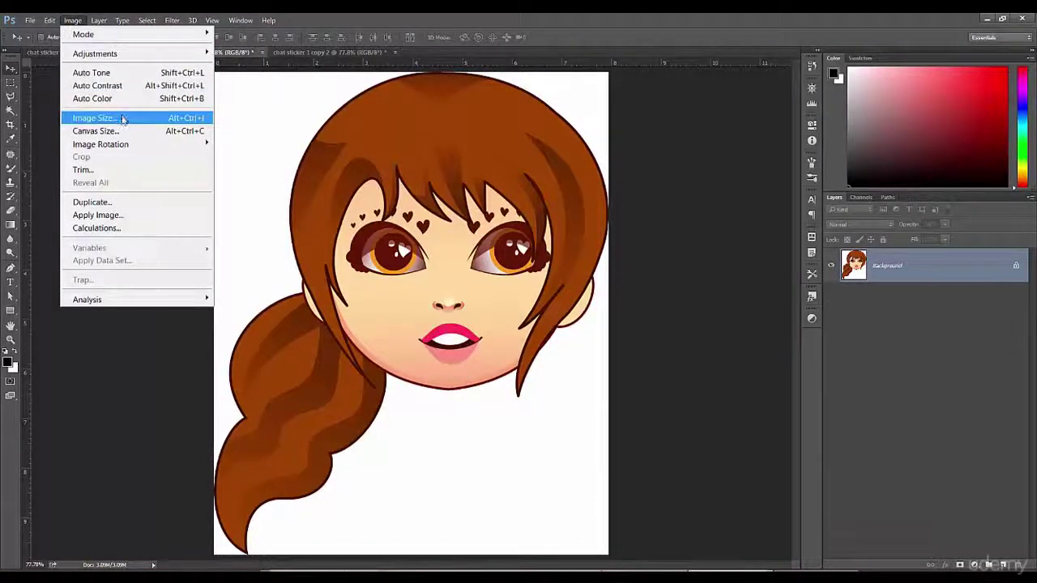
pyautogui.click(123, 119)
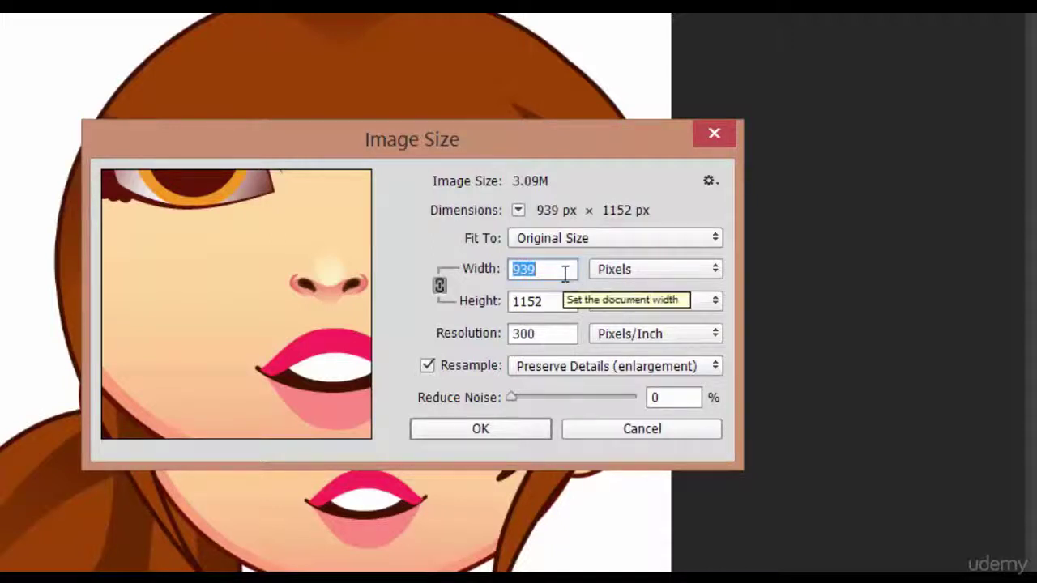
pyautogui.click(622, 274)
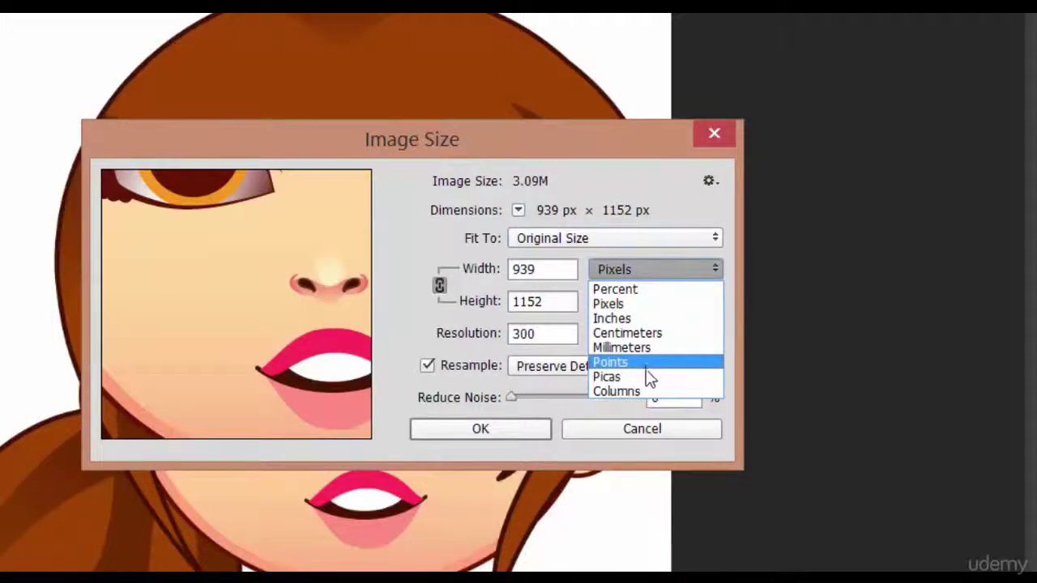
pyautogui.click(678, 210)
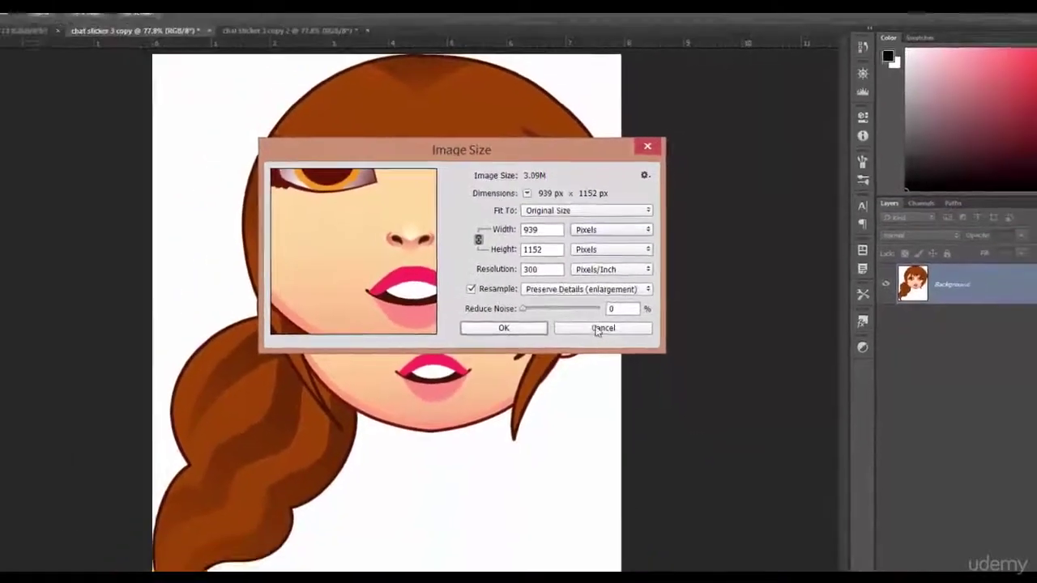
pyautogui.click(625, 394)
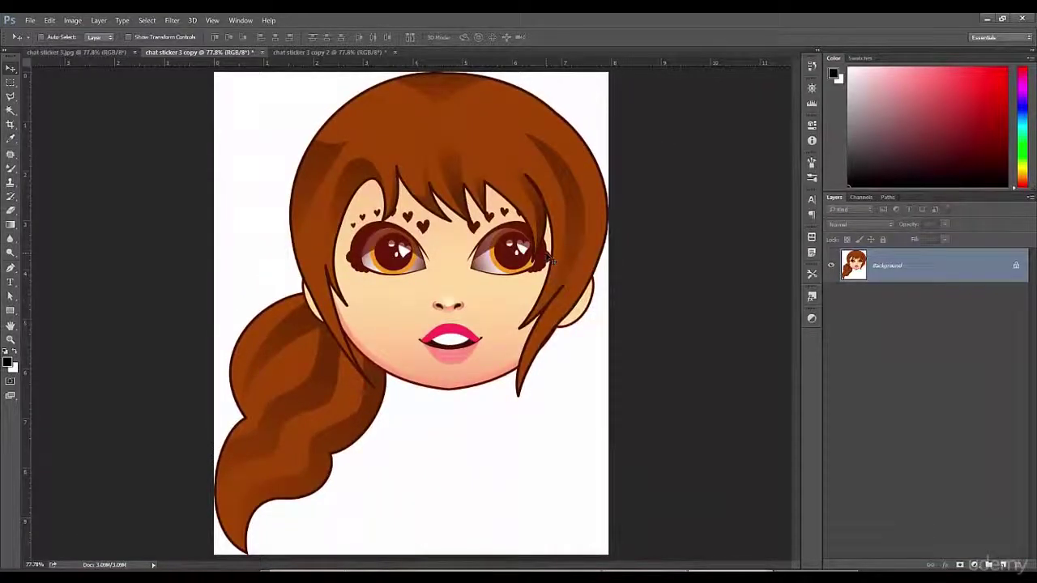
# Examine the eye in chat sticker 3 copy up to 3200% magnification to inspect its pixels, and return to the full image
pyautogui.scroll(5, 530, 235)
pyautogui.scroll(2, 540, 230)
pyautogui.click(36, 564)
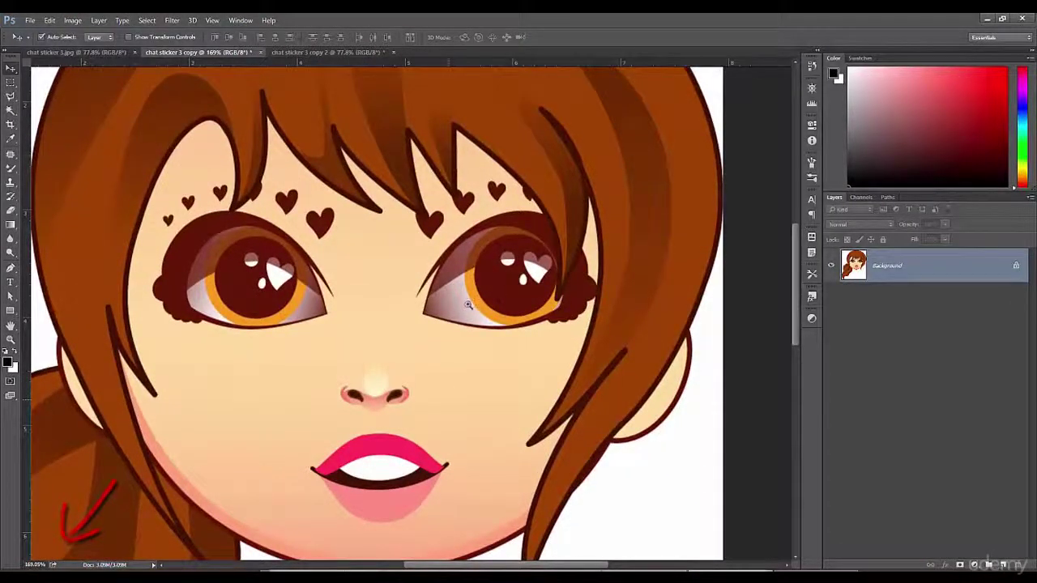
pyautogui.scroll(1, 527, 229)
pyautogui.scroll(2, 527, 229)
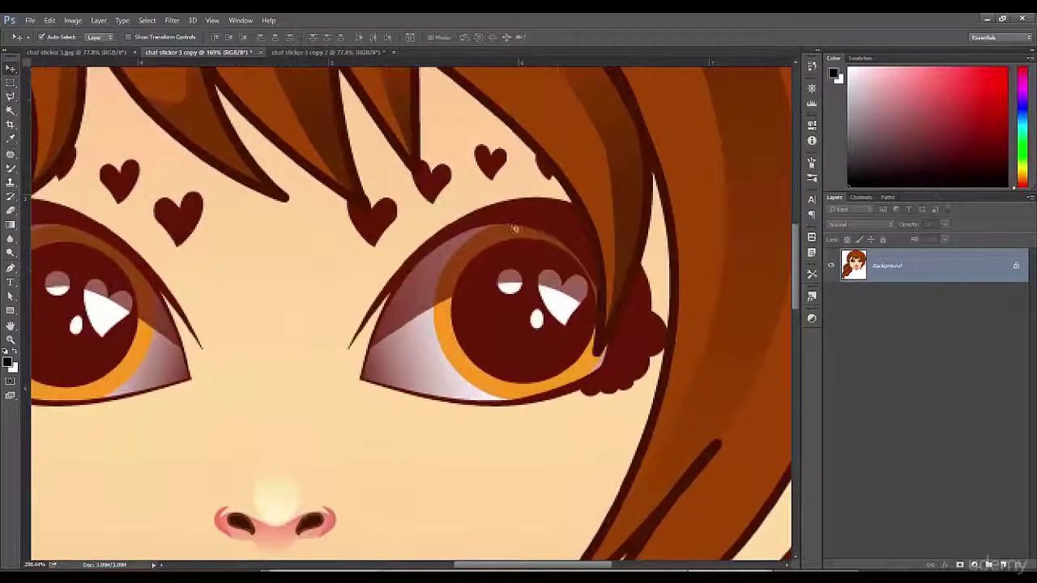
pyautogui.scroll(3, 495, 214)
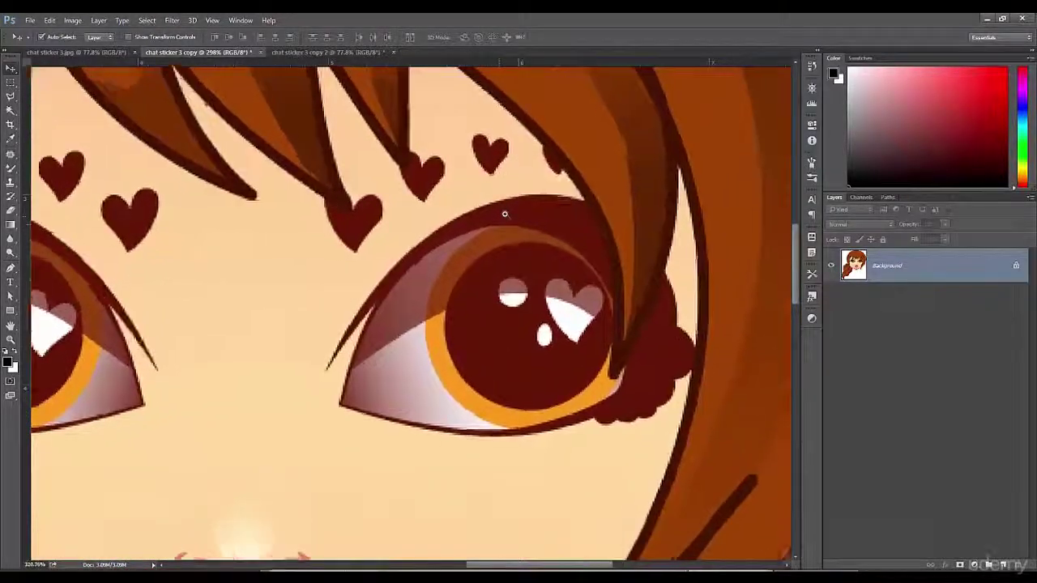
pyautogui.scroll(1, 462, 221)
pyautogui.scroll(4, 508, 209)
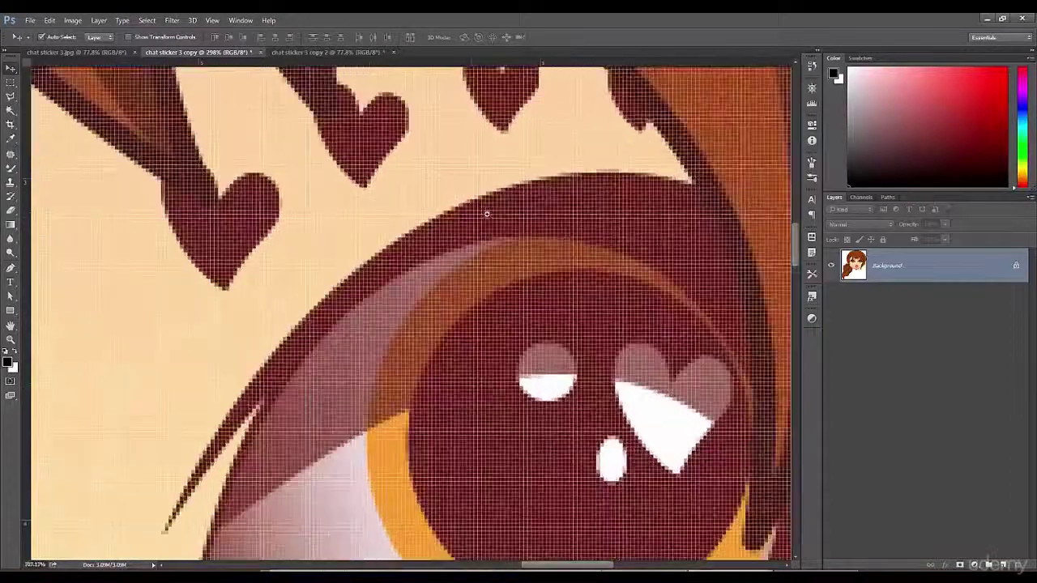
pyautogui.scroll(4, 509, 209)
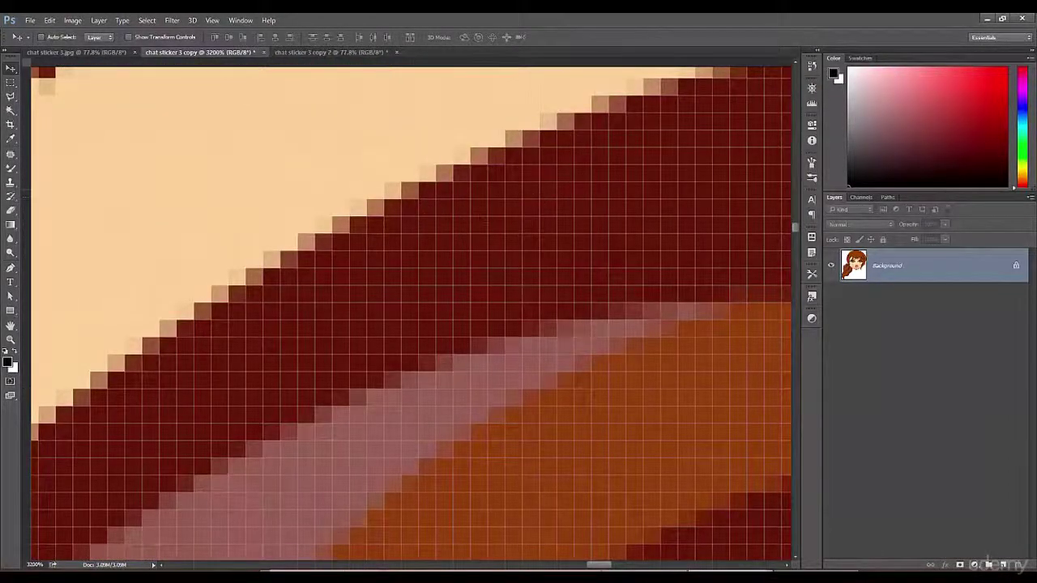
pyautogui.scroll(-10, 511, 234)
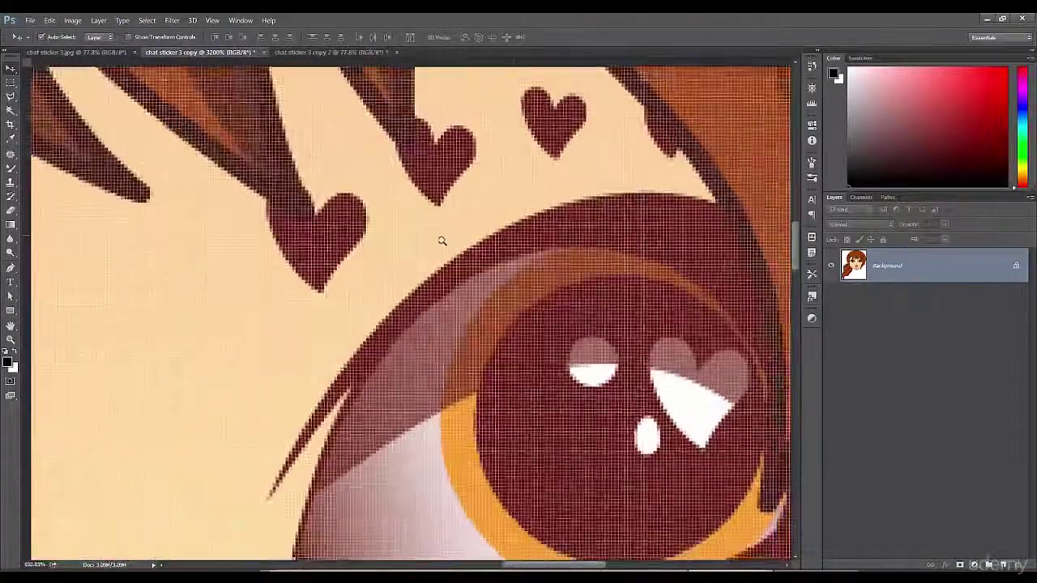
pyautogui.scroll(-6, 416, 240)
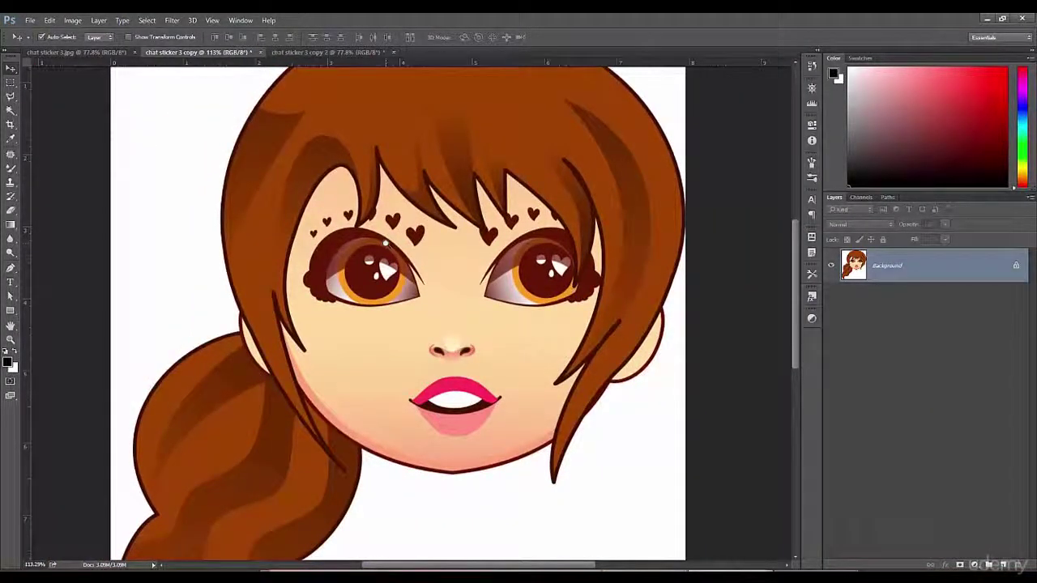
pyautogui.scroll(-3, 385, 243)
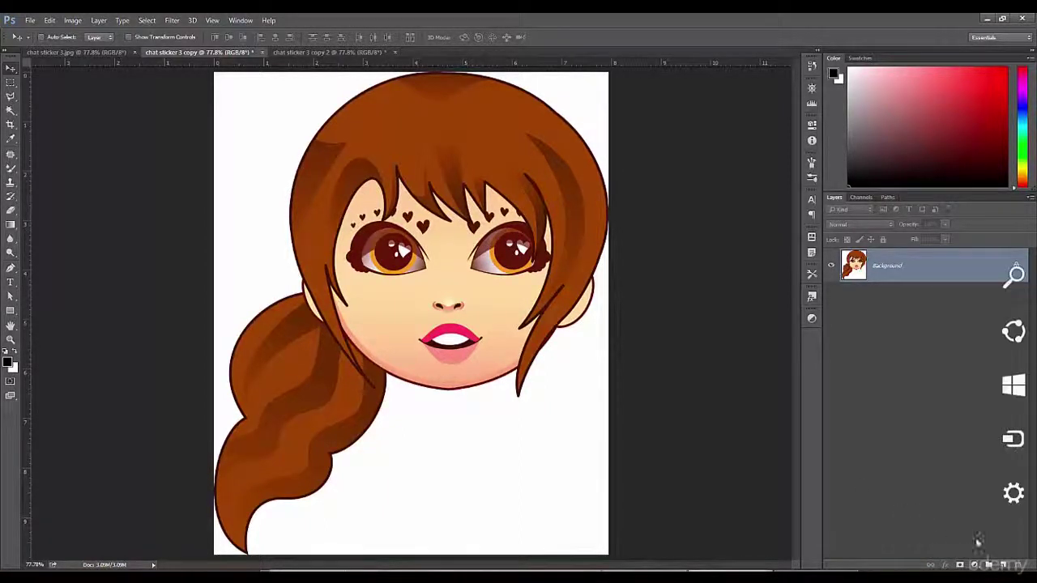
# Switch to the Windows desktop and open the Screen Resolution settings through the Personalization and Display settings
pyautogui.press('super+d')
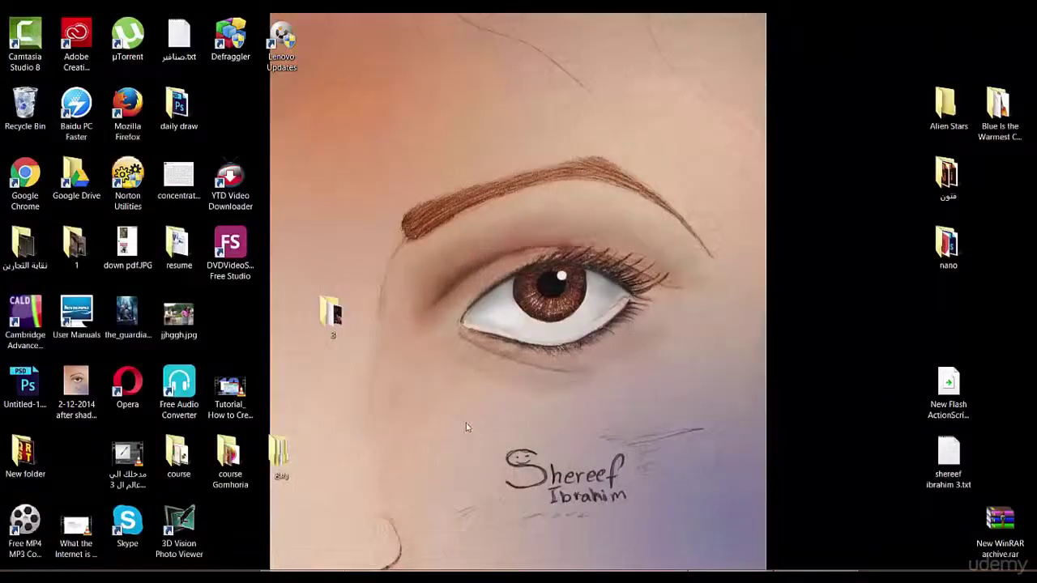
pyautogui.rightClick(454, 400)
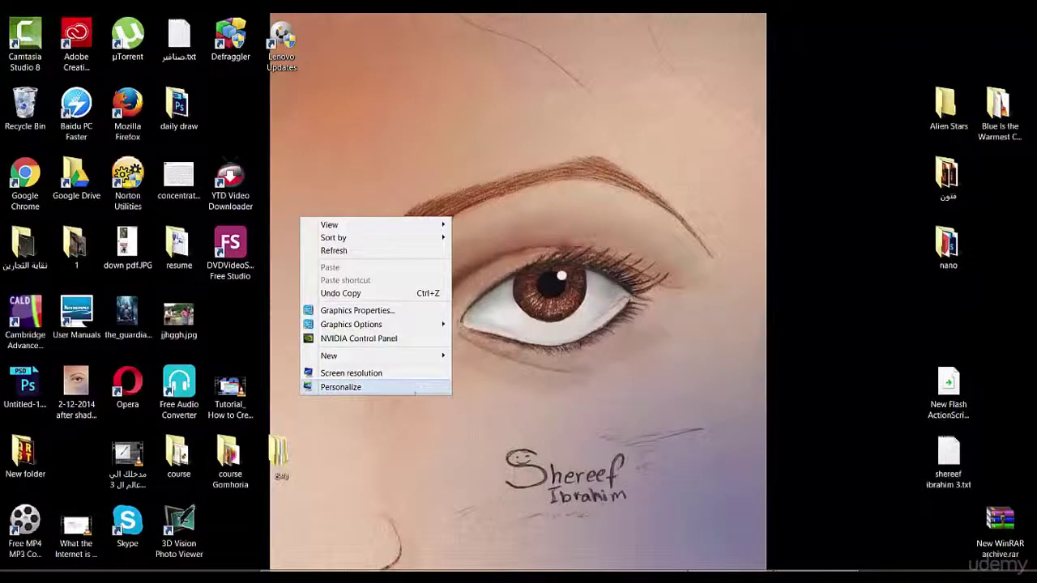
pyautogui.click(340, 387)
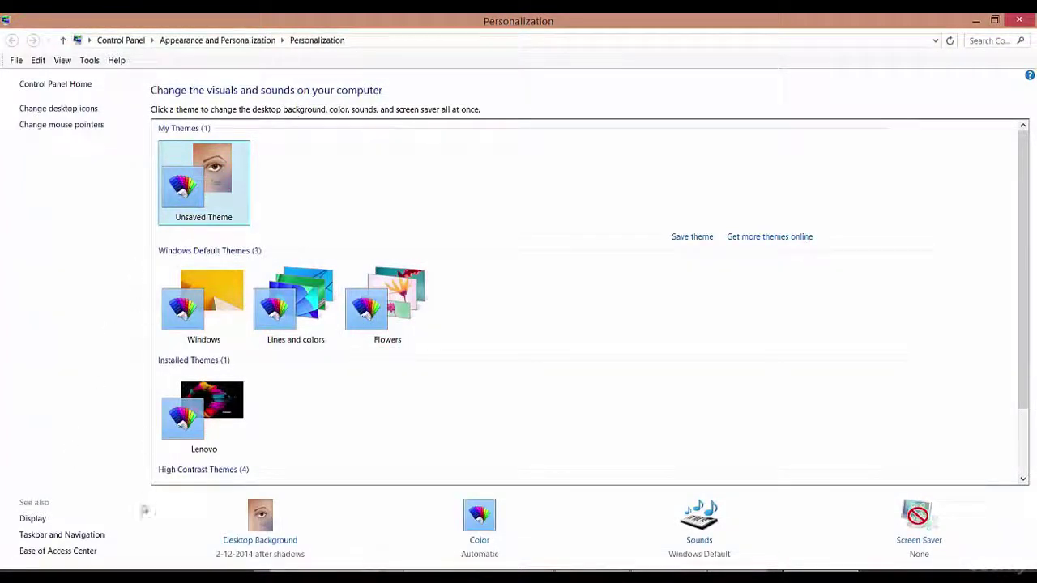
pyautogui.click(29, 523)
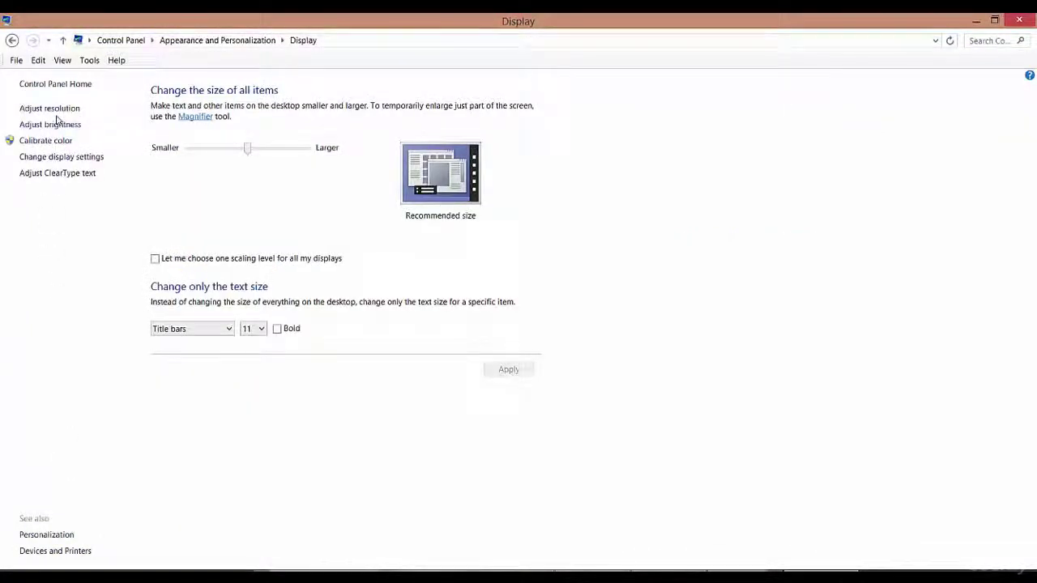
pyautogui.click(65, 110)
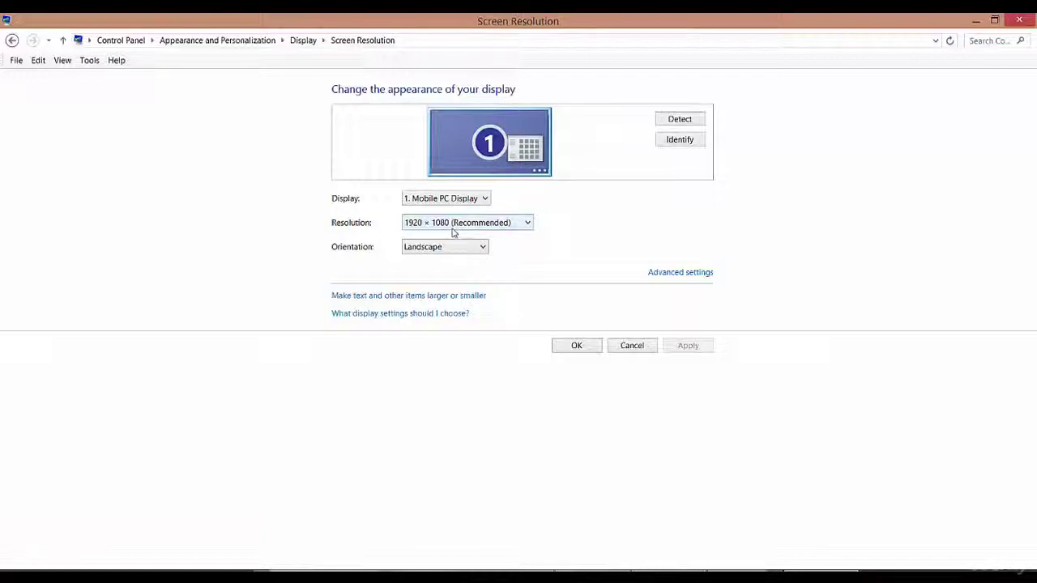
# Try the 1366 × 768 screen resolution, return it to 1920 × 1080, and leave the display settings without applying changes
pyautogui.click(476, 225)
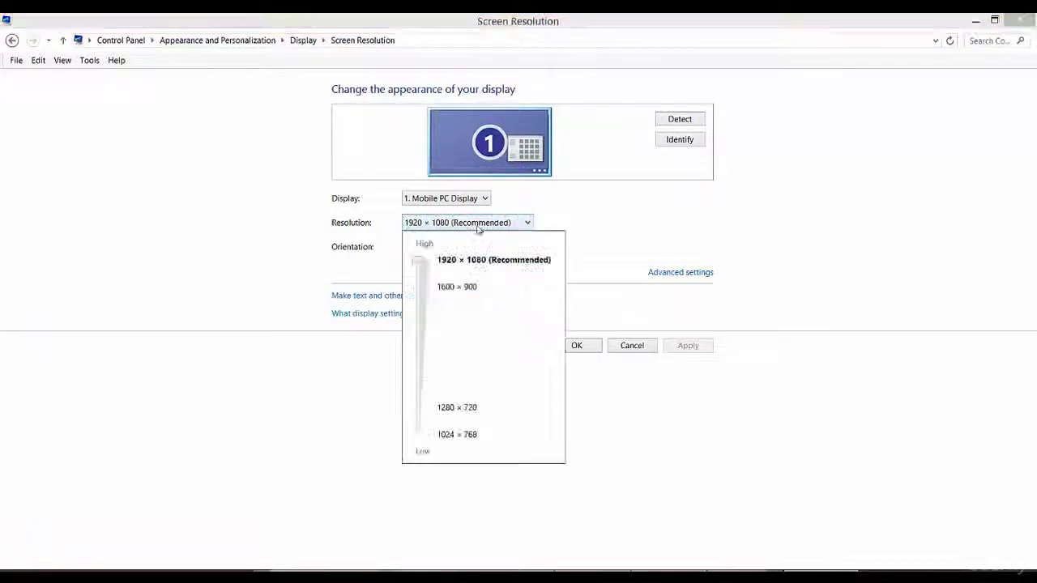
pyautogui.moveTo(419, 267); pyautogui.dragTo(419, 329)
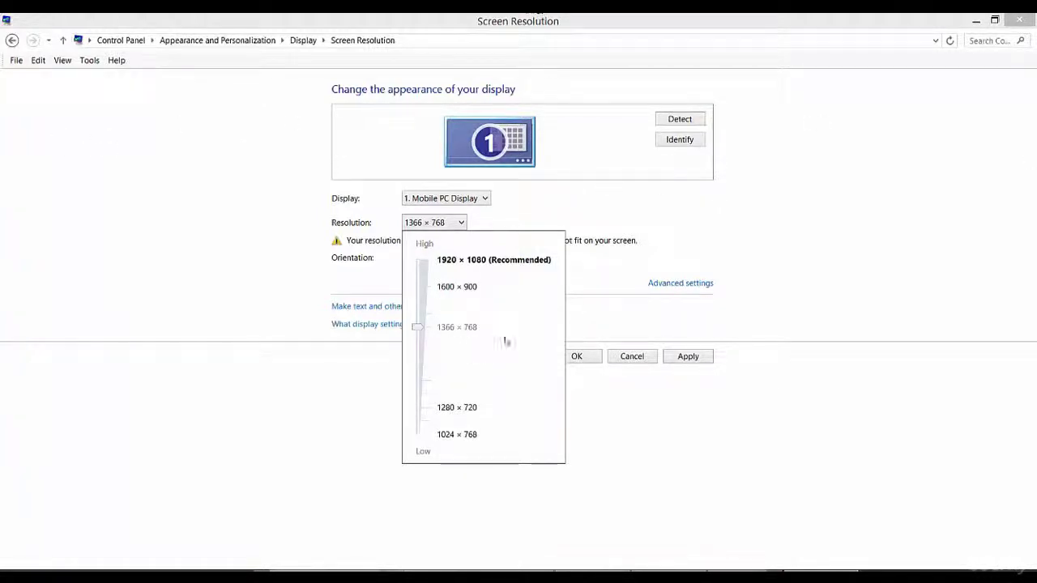
pyautogui.moveTo(420, 333); pyautogui.dragTo(419, 261)
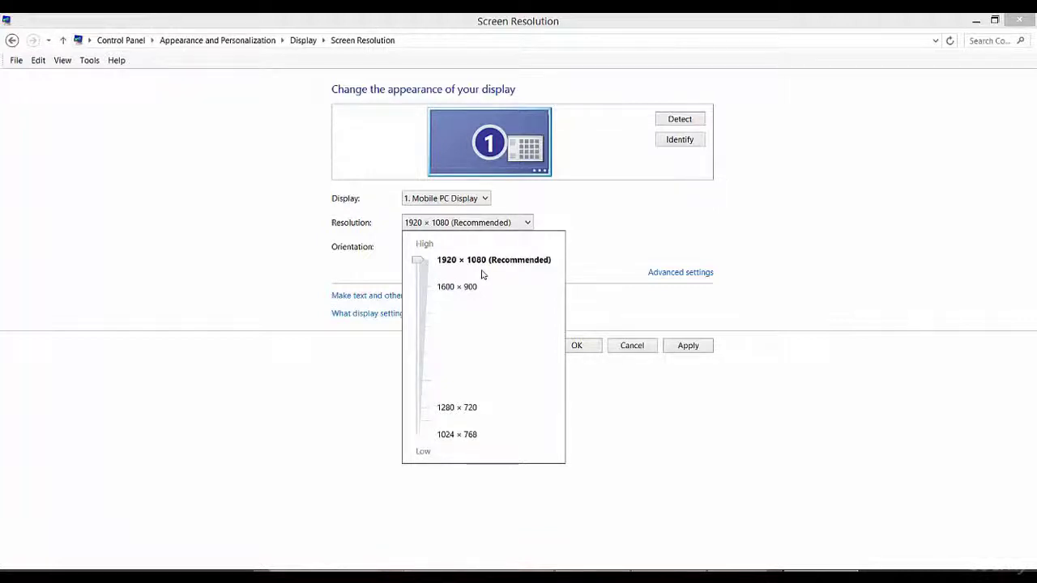
pyautogui.click(659, 212)
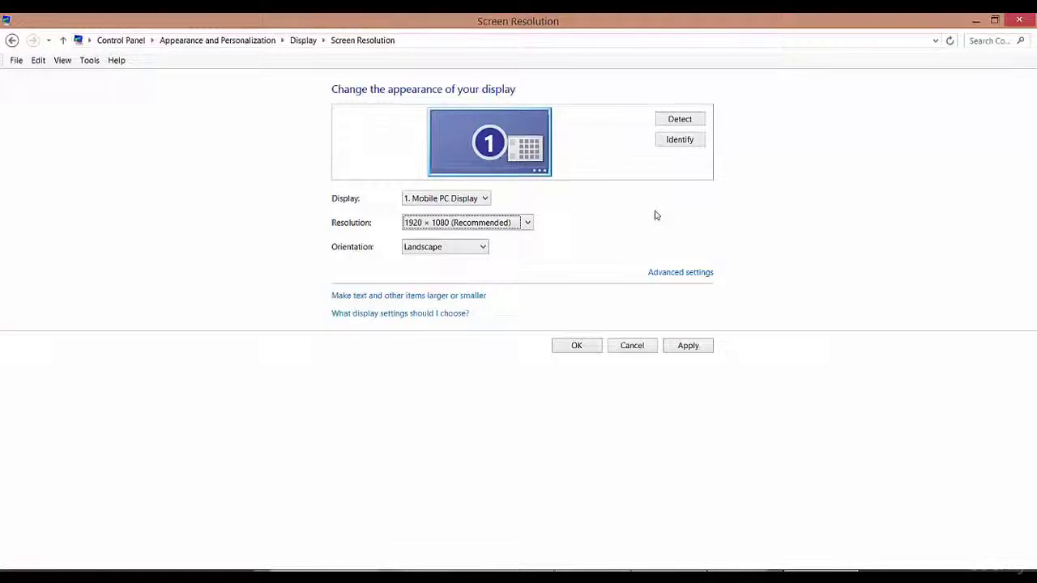
pyautogui.click(640, 347)
pyautogui.click(1020, 19)
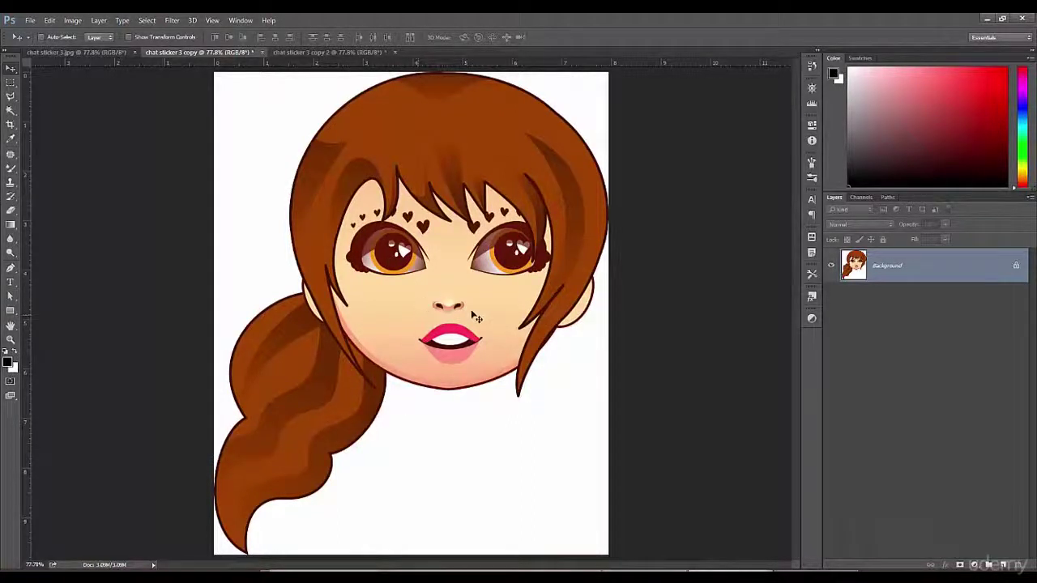
# Examine the width, height, resolution and proportion link in the Image Size settings of chat sticker 3 copy
pyautogui.click(72, 20)
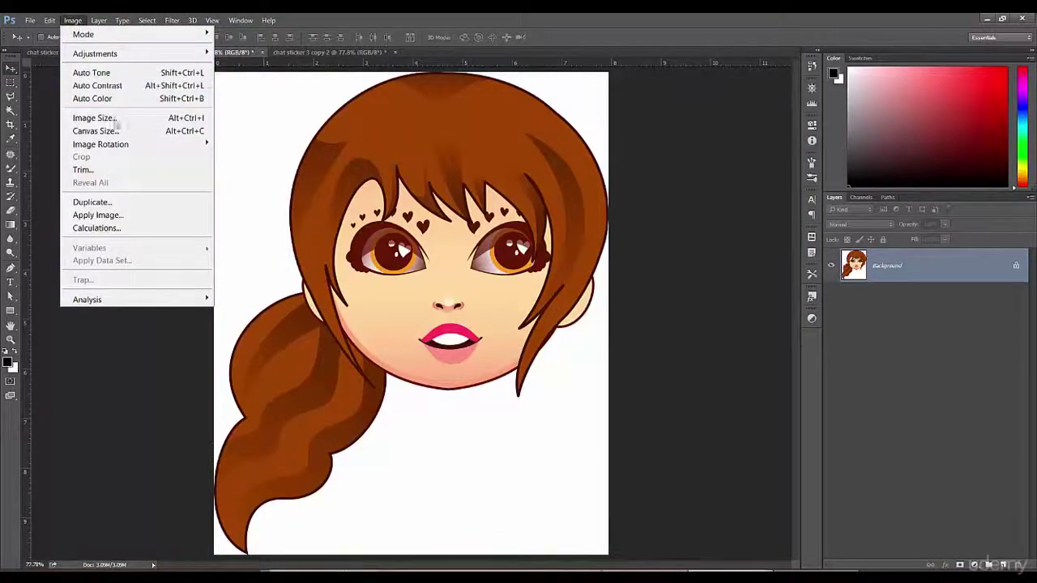
pyautogui.click(116, 119)
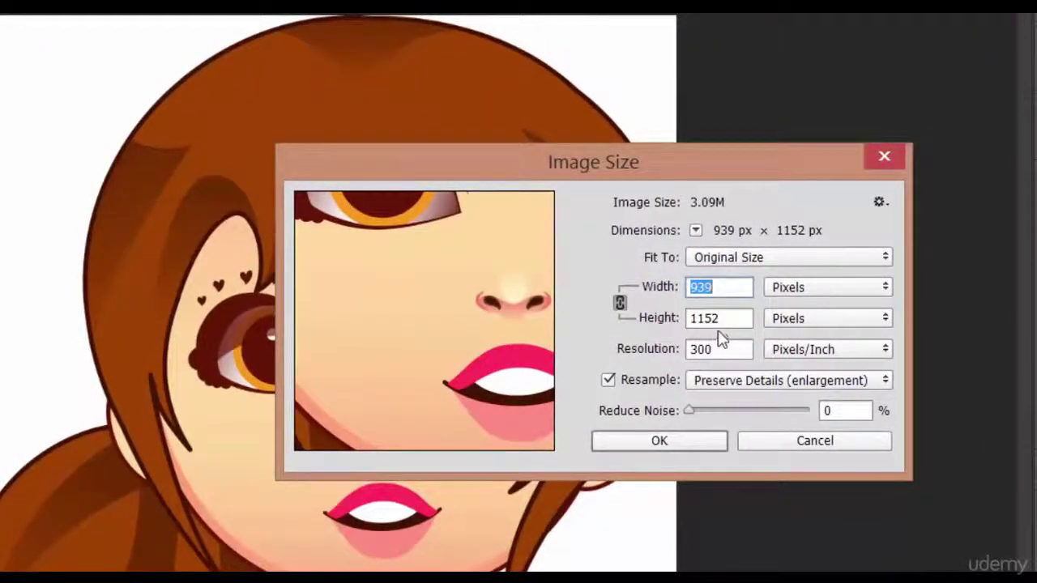
pyautogui.moveTo(699, 172); pyautogui.dragTo(724, 153)
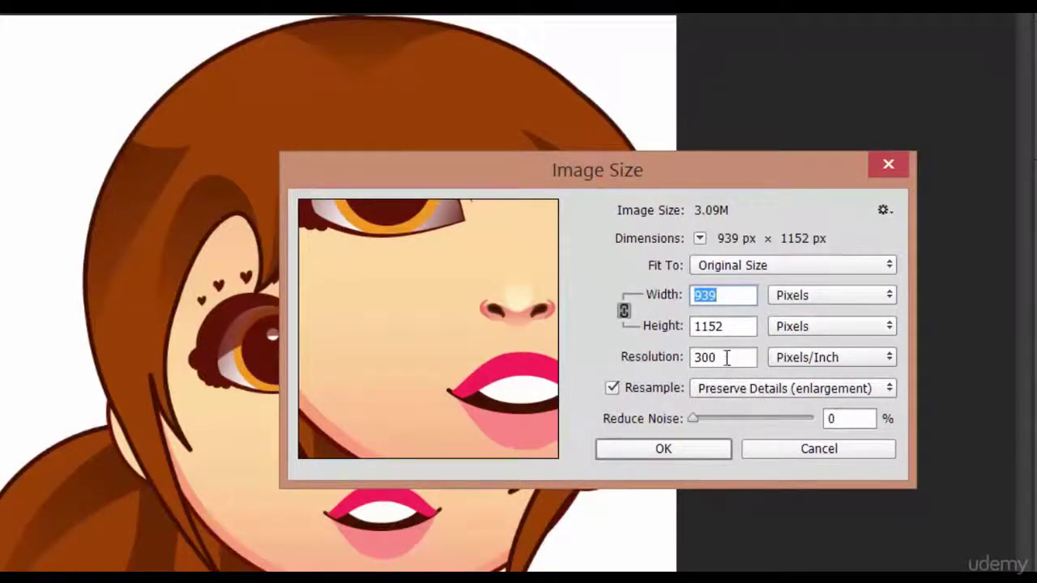
pyautogui.moveTo(675, 175); pyautogui.dragTo(721, 219)
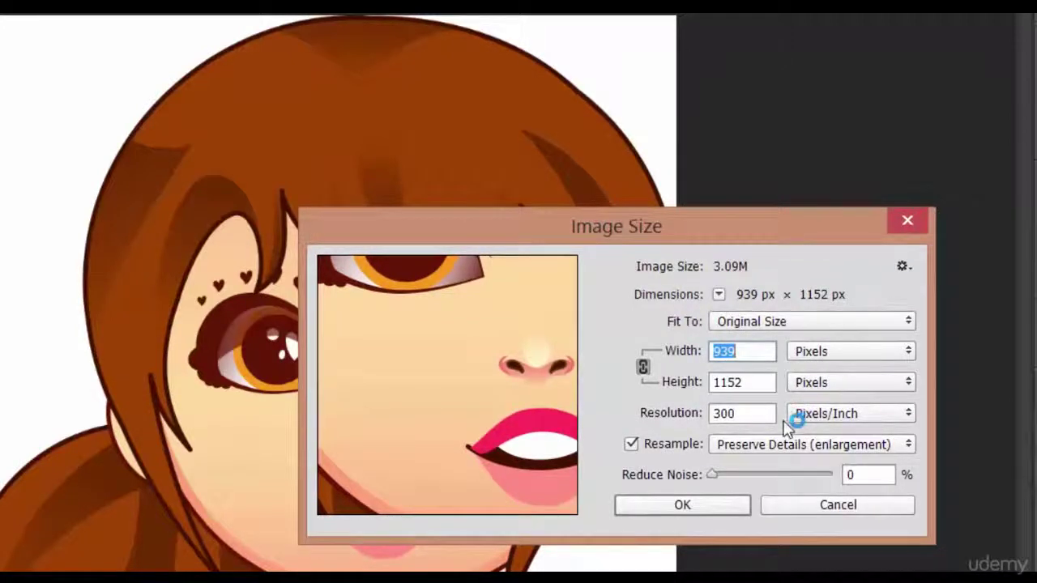
pyautogui.moveTo(752, 237); pyautogui.dragTo(756, 264)
pyautogui.click(741, 440)
pyautogui.moveTo(741, 439); pyautogui.dragTo(701, 445)
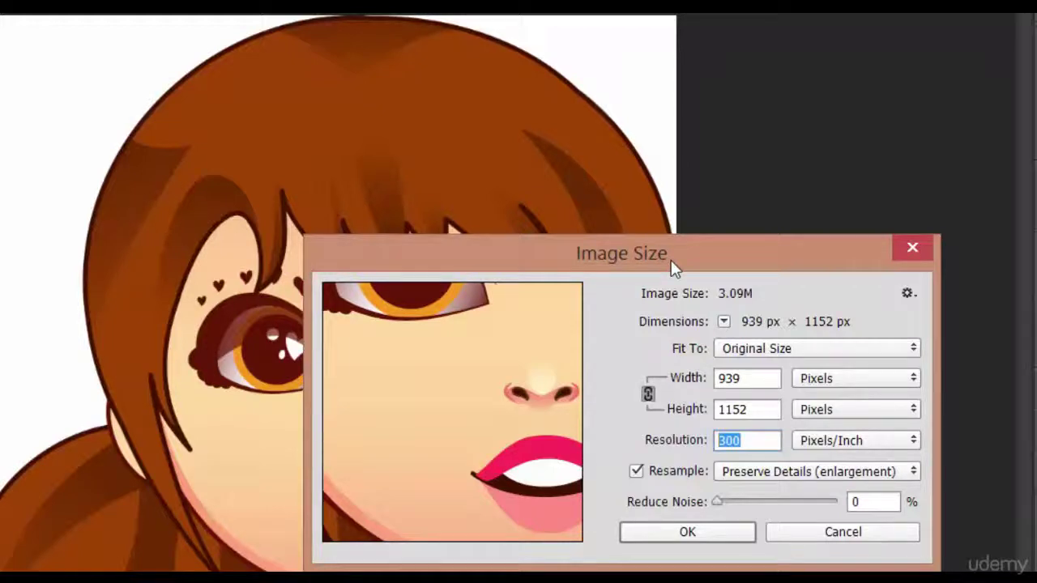
pyautogui.doubleClick(754, 381)
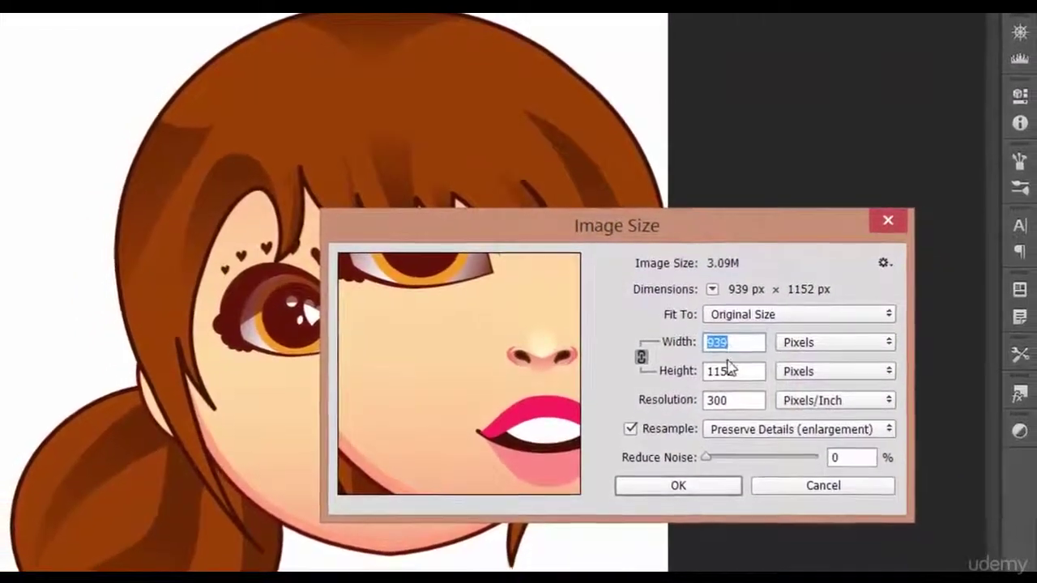
pyautogui.moveTo(806, 213); pyautogui.dragTo(995, 166)
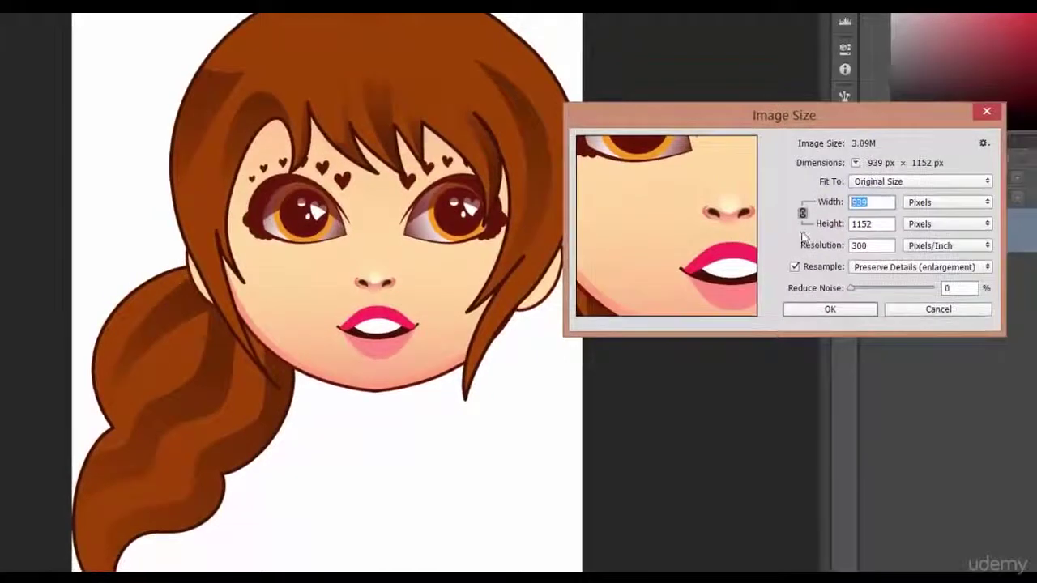
pyautogui.moveTo(802, 108); pyautogui.dragTo(766, 232)
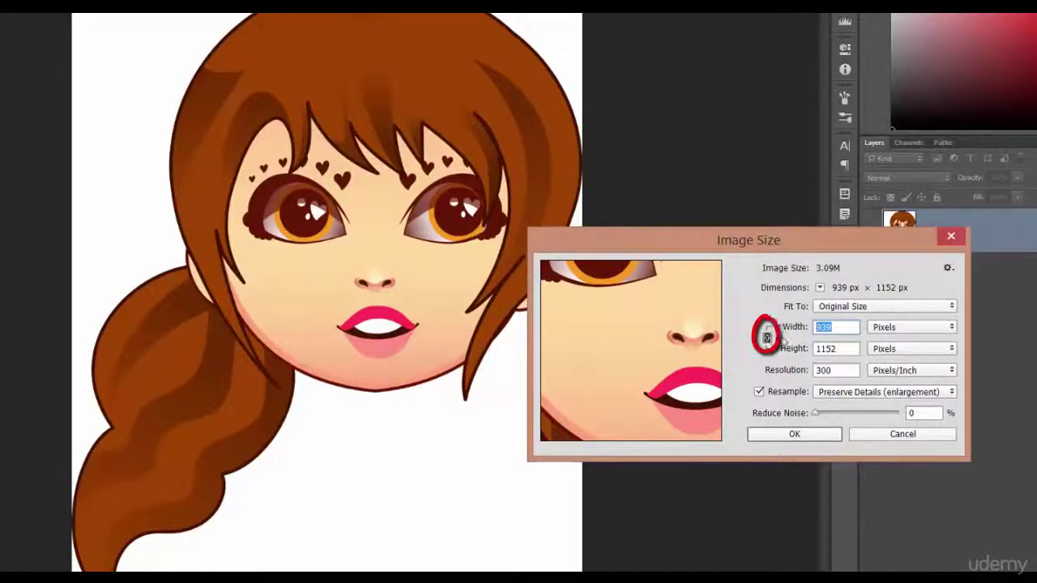
# Unlink width and height and try resizing chat sticker 3 copy to 500 pixels wide with the height kept at 1152 pixels
pyautogui.click(767, 336)
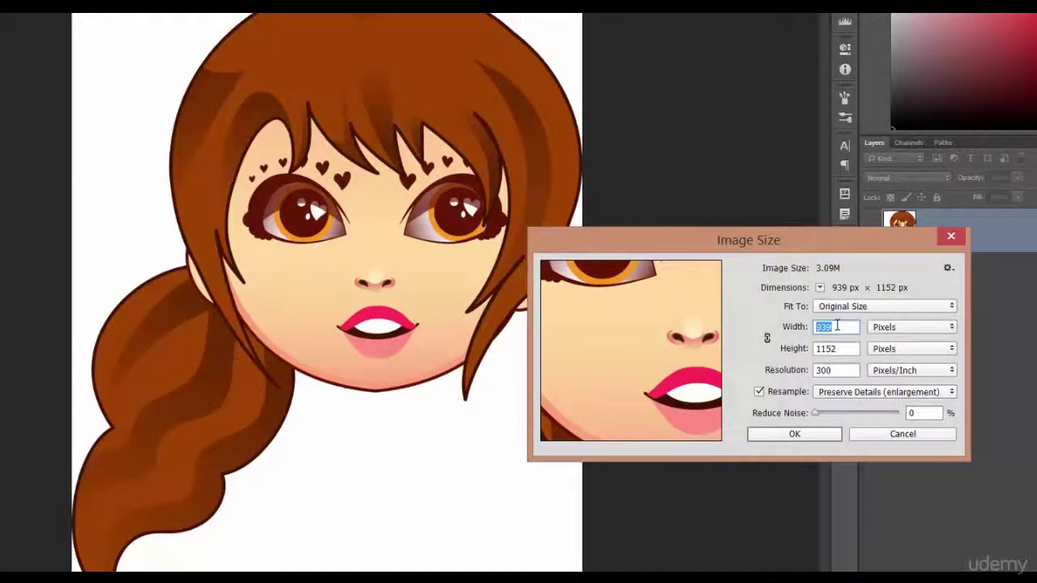
pyautogui.write('500')
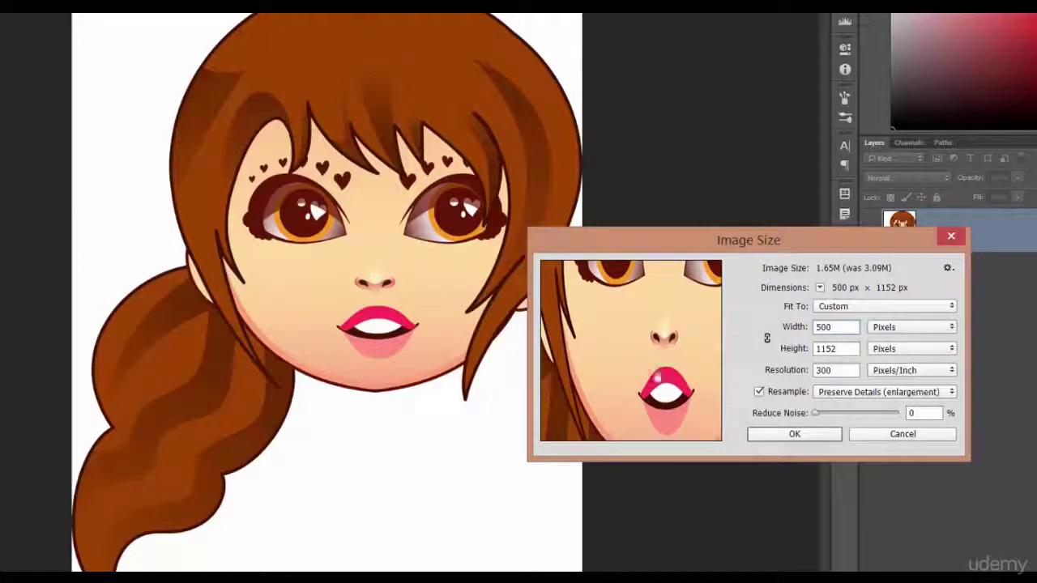
pyautogui.moveTo(668, 313); pyautogui.dragTo(652, 365)
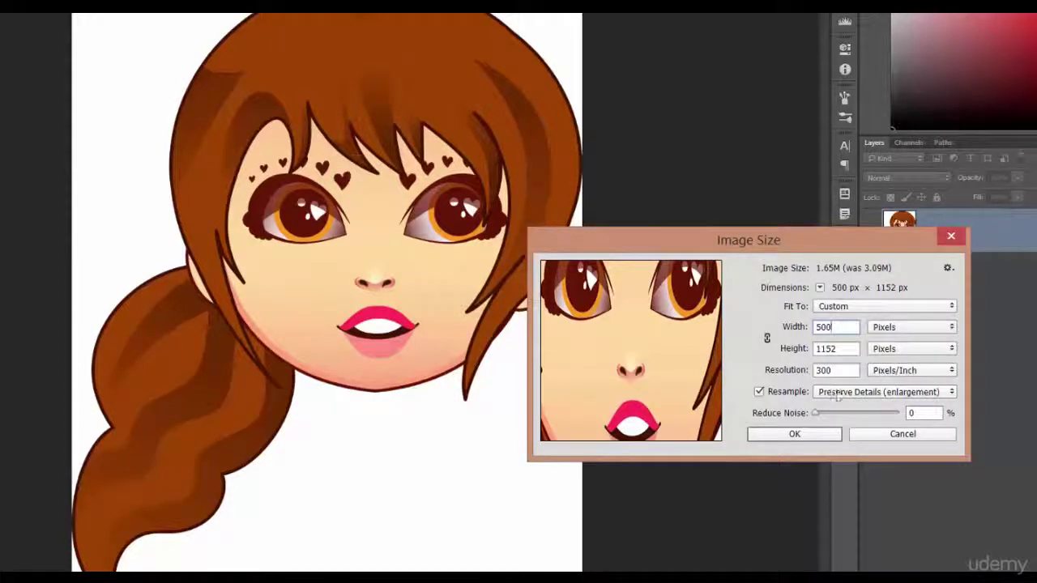
pyautogui.click(842, 350)
pyautogui.click(828, 435)
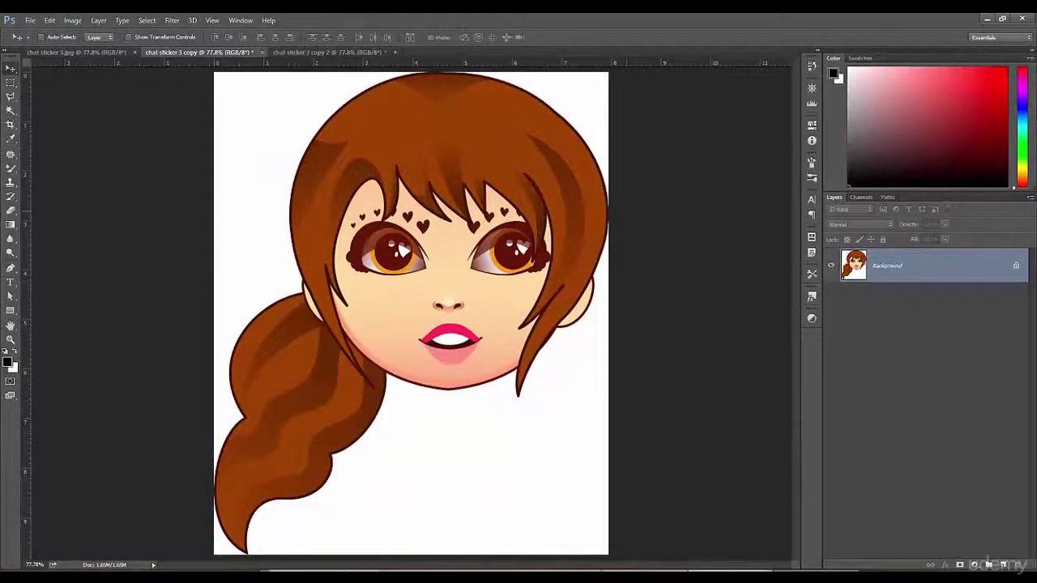
# Relink width and height, resize chat sticker 3 copy proportionally to 500 pixels wide, and undo the resize
pyautogui.click(72, 20)
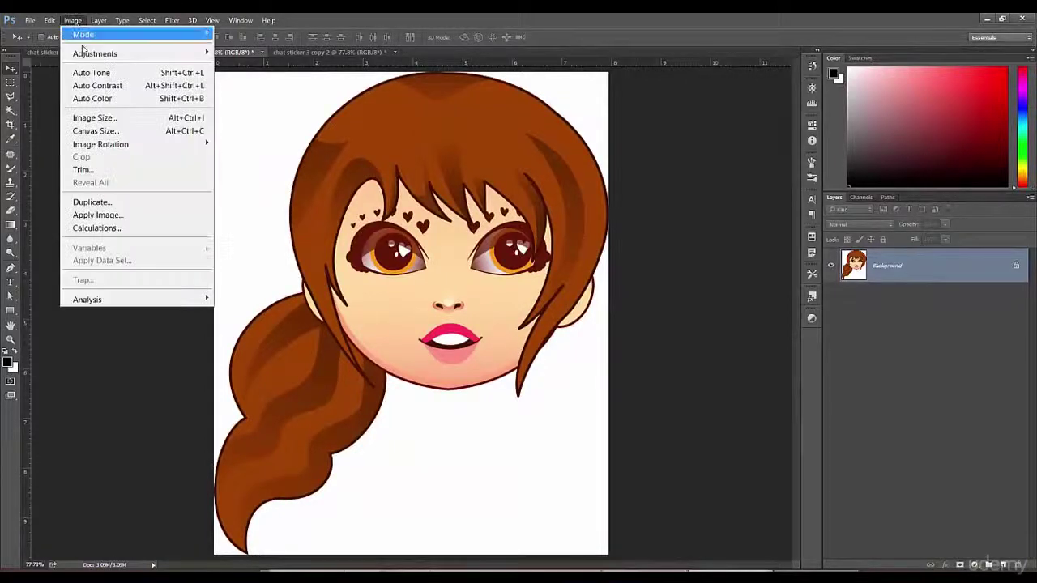
pyautogui.click(95, 97)
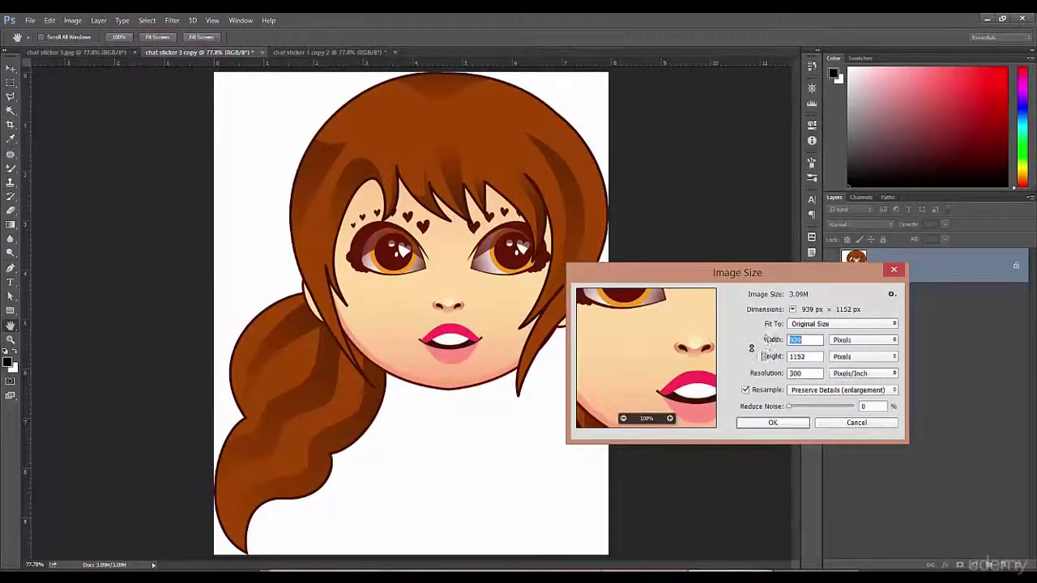
pyautogui.click(750, 349)
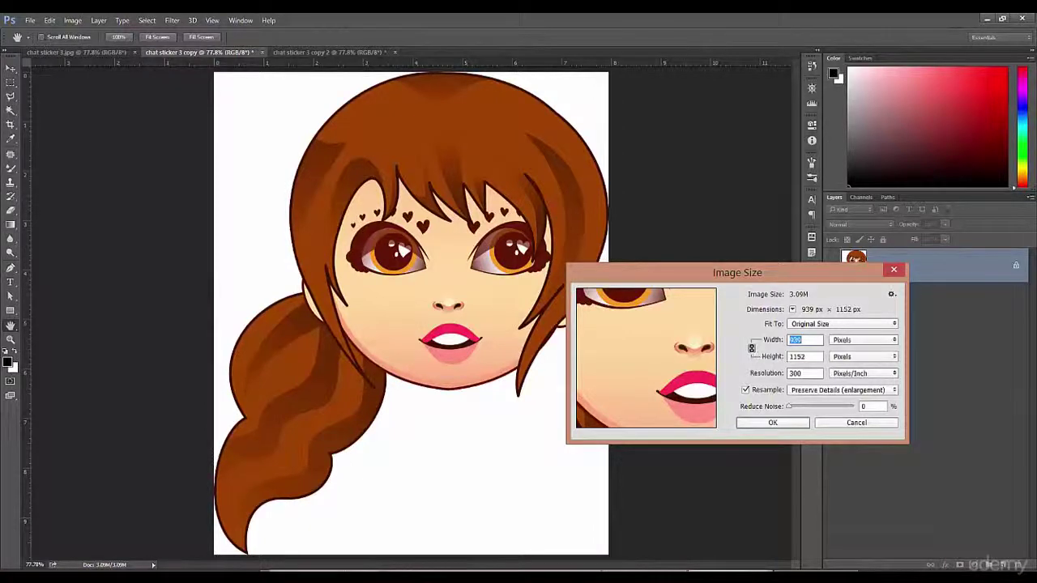
pyautogui.write('500')
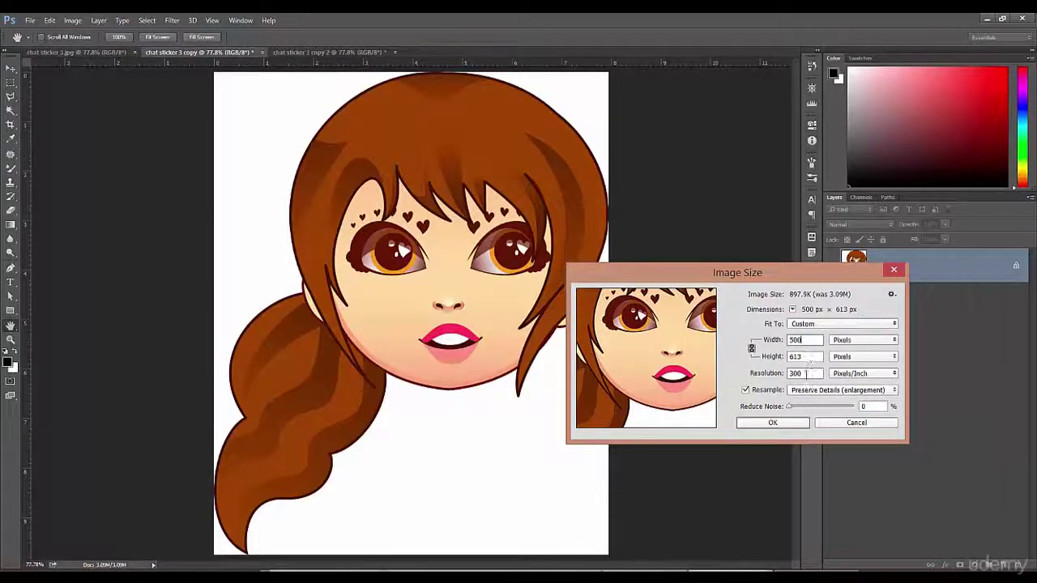
pyautogui.click(789, 421)
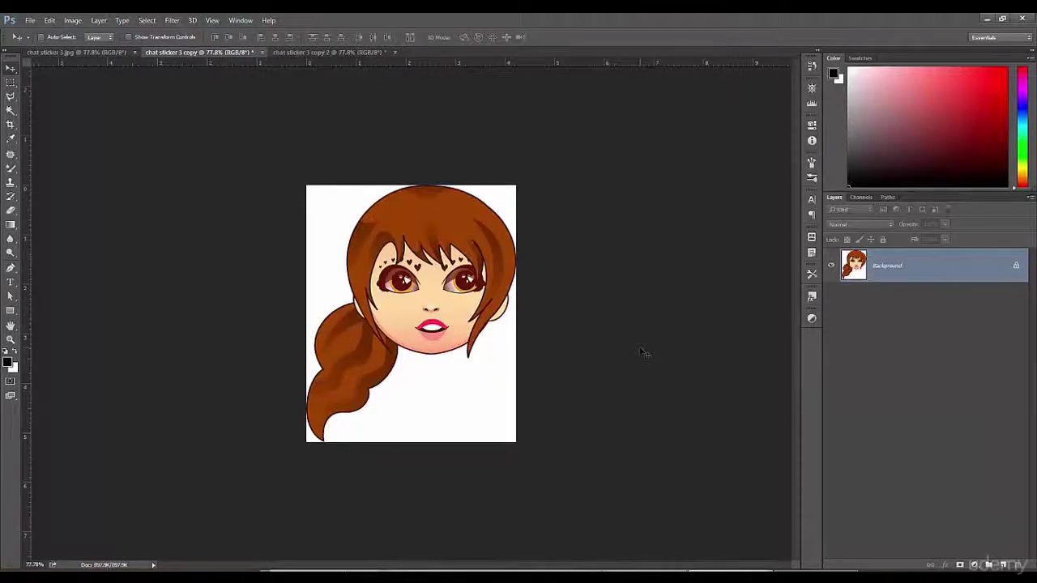
pyautogui.hotkey('ctrl', 'z')
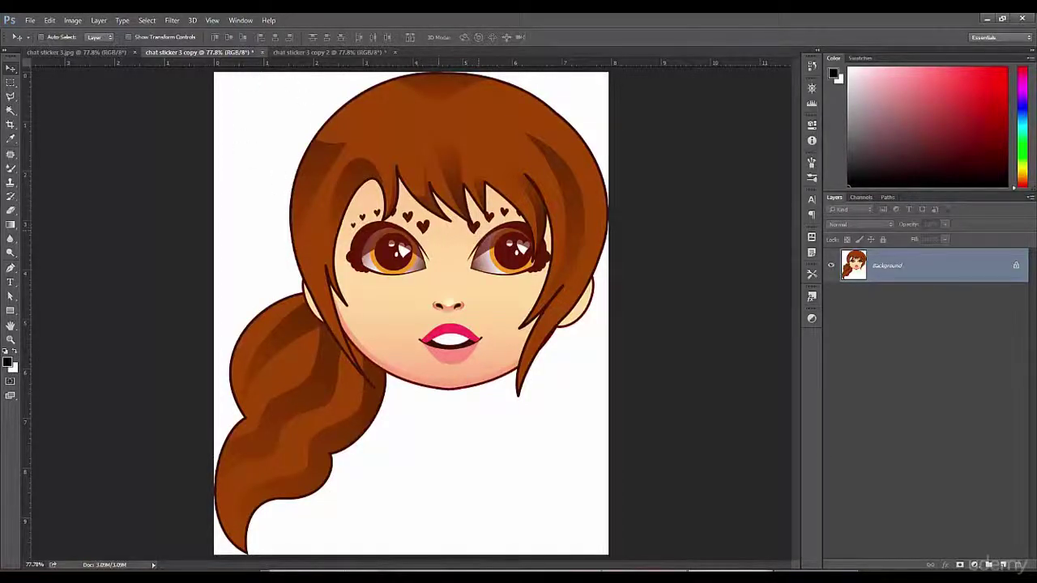
# Try a resolution of 50 pixels/inch in the Image Size settings of chat sticker 3 copy, and restore it to 300
pyautogui.click(72, 20)
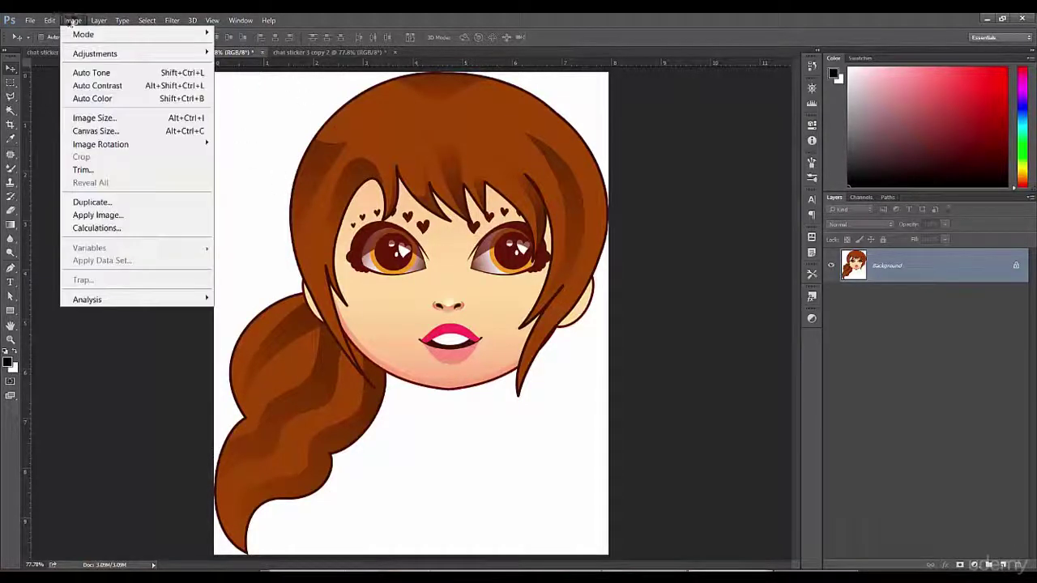
pyautogui.click(123, 121)
pyautogui.moveTo(731, 271); pyautogui.dragTo(722, 213)
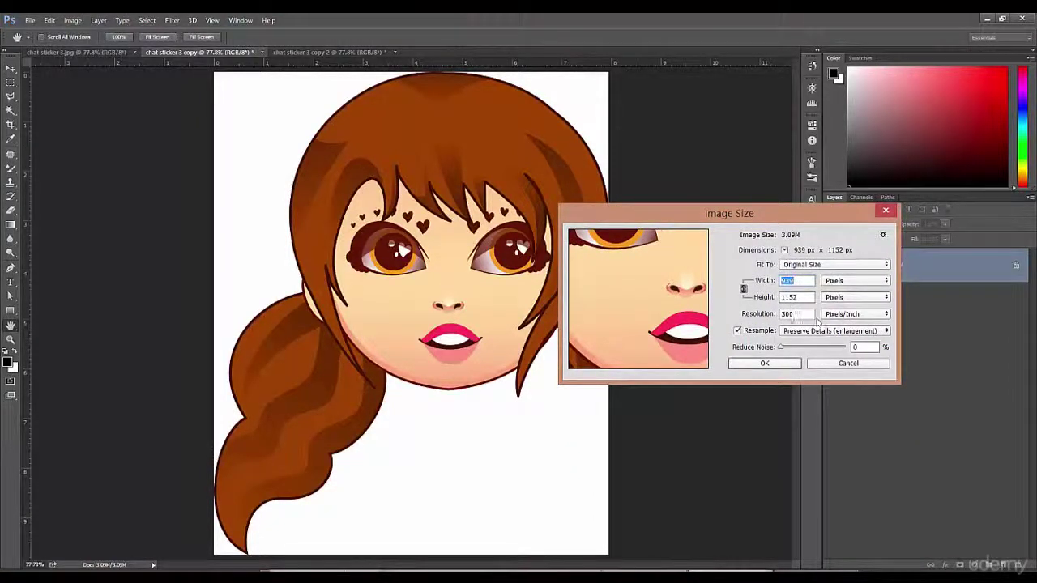
pyautogui.click(798, 315)
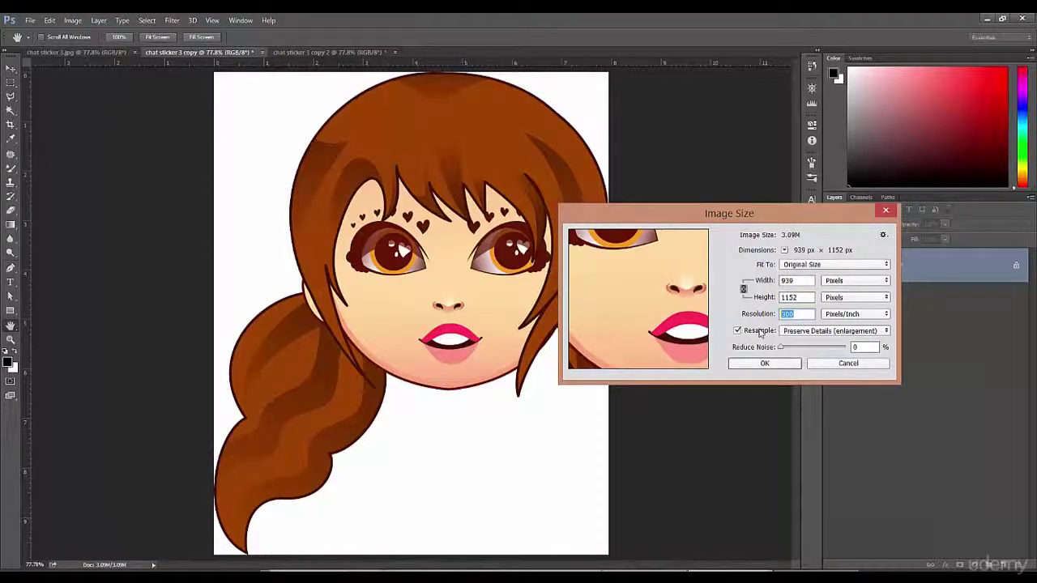
pyautogui.write('50')
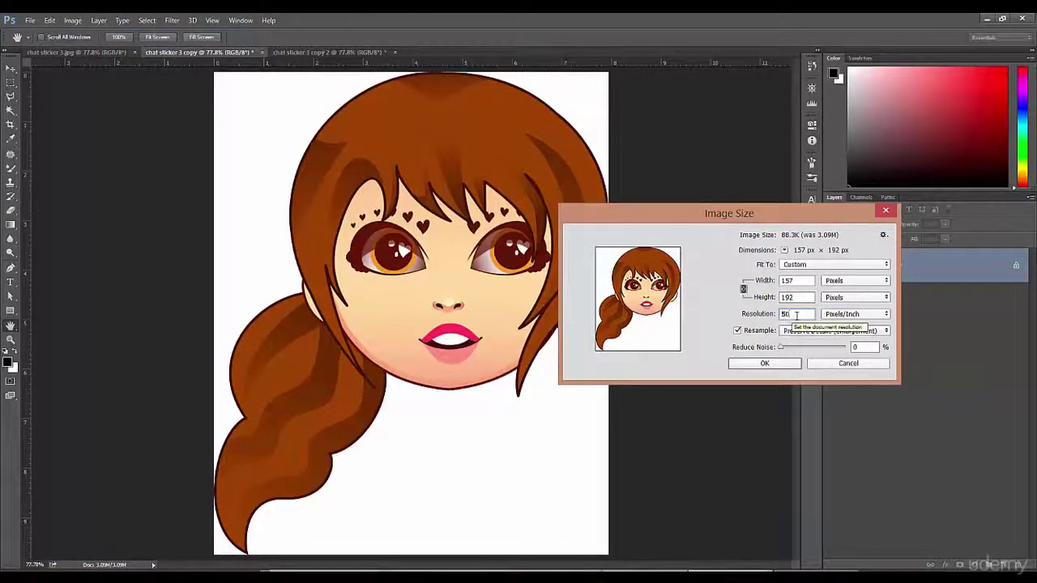
pyautogui.write('300')
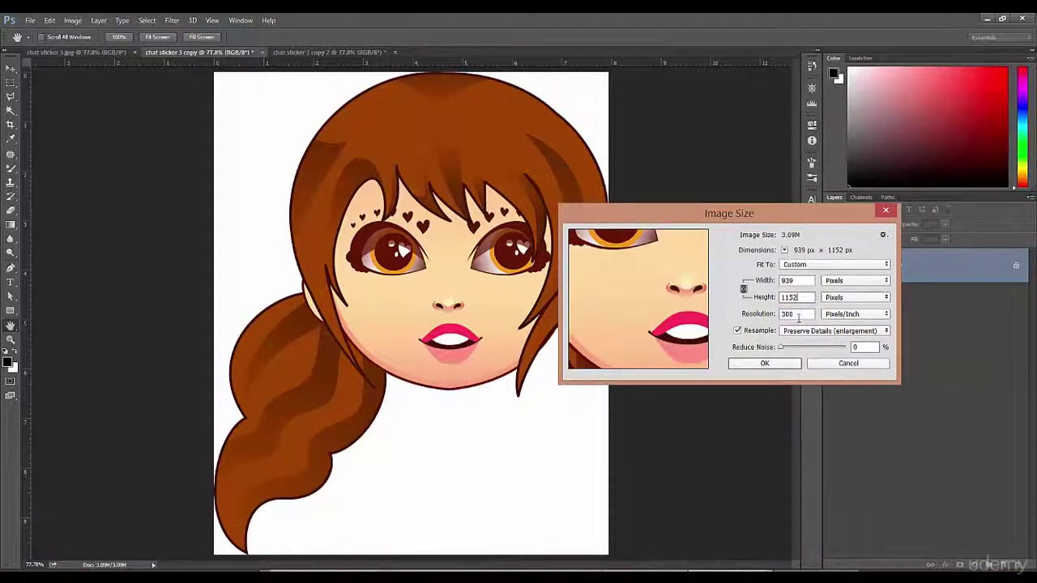
# Resample chat sticker 3 copy to 50 pixels/inch with width and height in centimeters, keeping 7.95 × 9.75 cm
pyautogui.moveTo(779, 221); pyautogui.dragTo(776, 227)
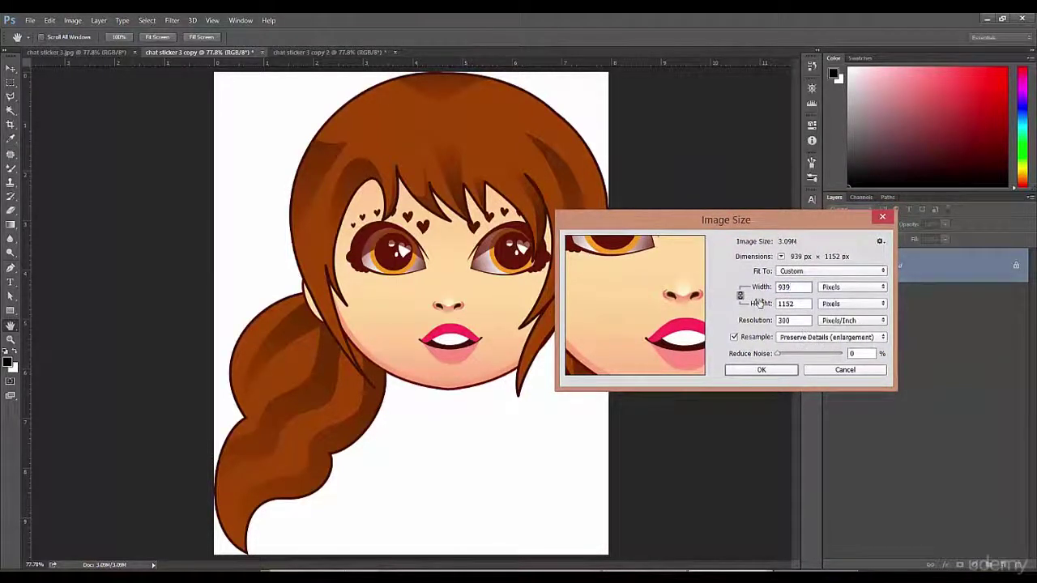
pyautogui.click(832, 289)
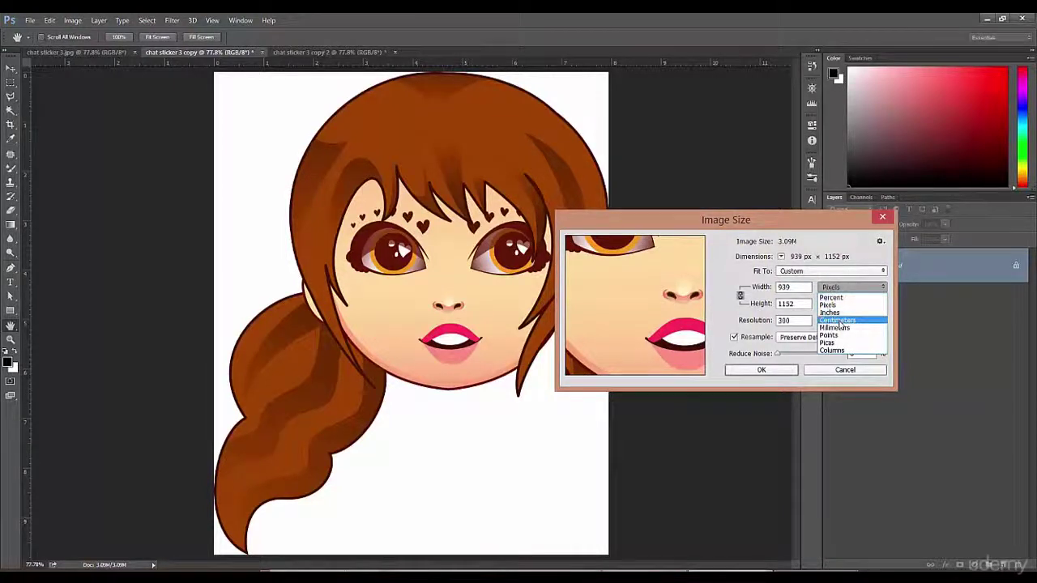
pyautogui.click(838, 322)
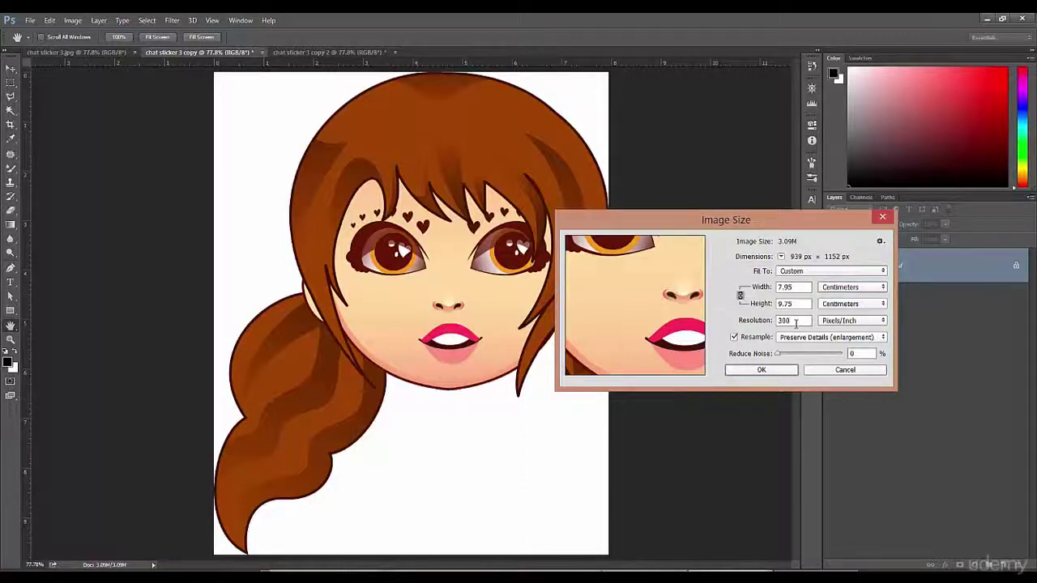
pyautogui.doubleClick(784, 320)
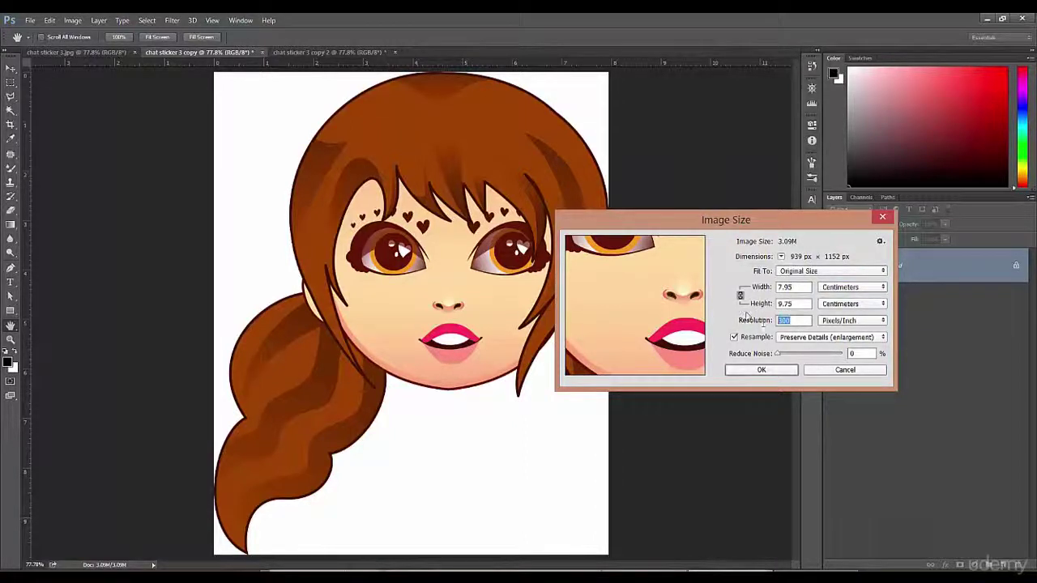
pyautogui.write('50')
pyautogui.click(796, 288)
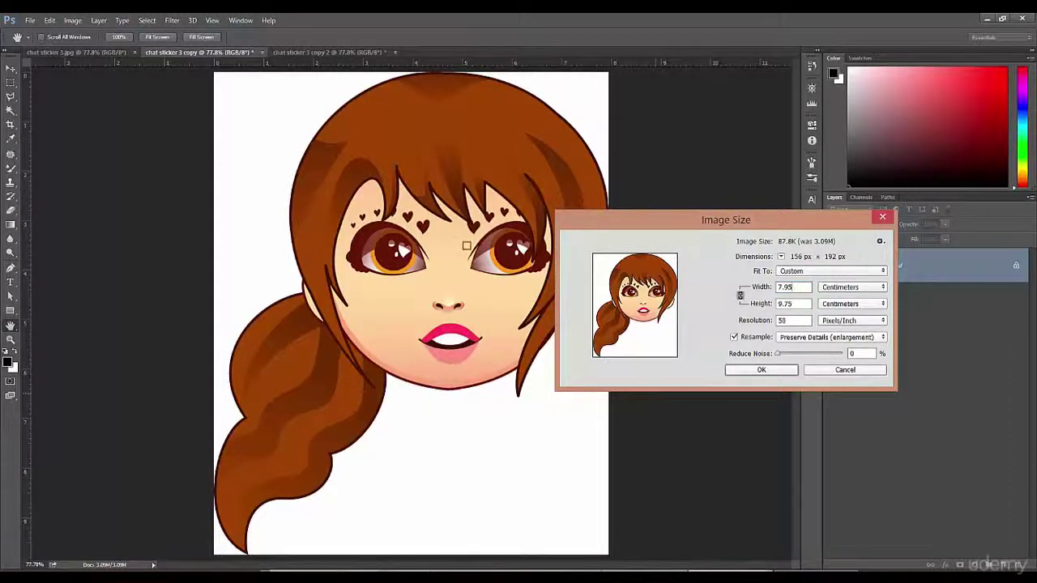
pyautogui.click(779, 372)
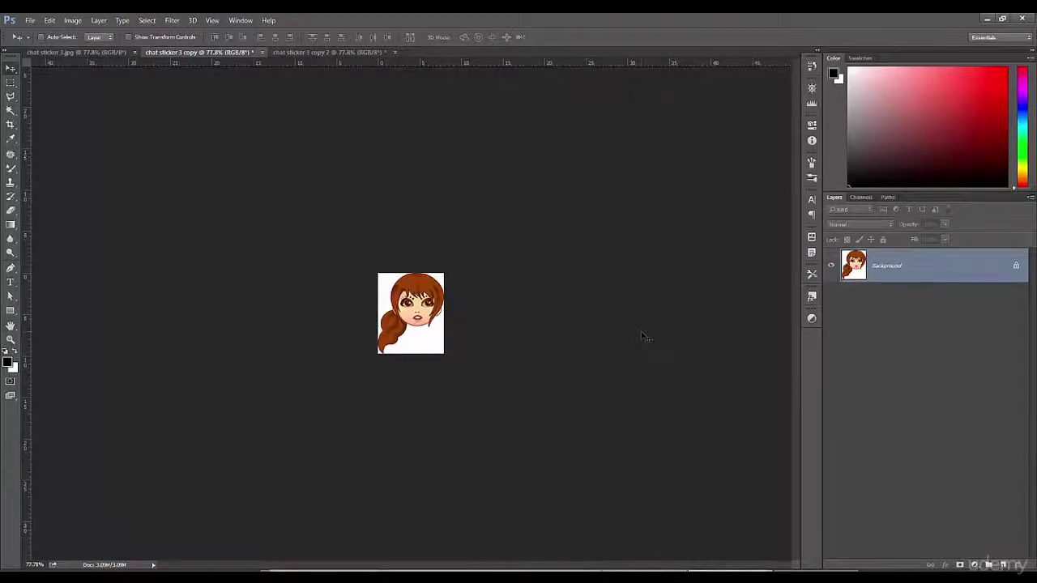
pyautogui.hotkey('ctrl', '0')
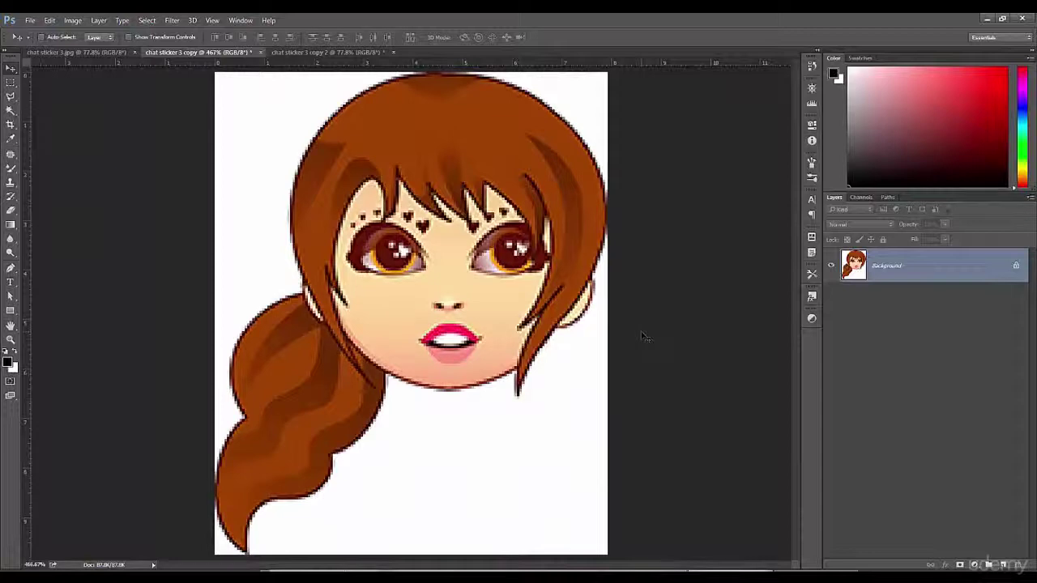
# Check the dimensions of chat sticker 3 copy in the Image Size settings with the units switched to pixels
pyautogui.click(73, 20)
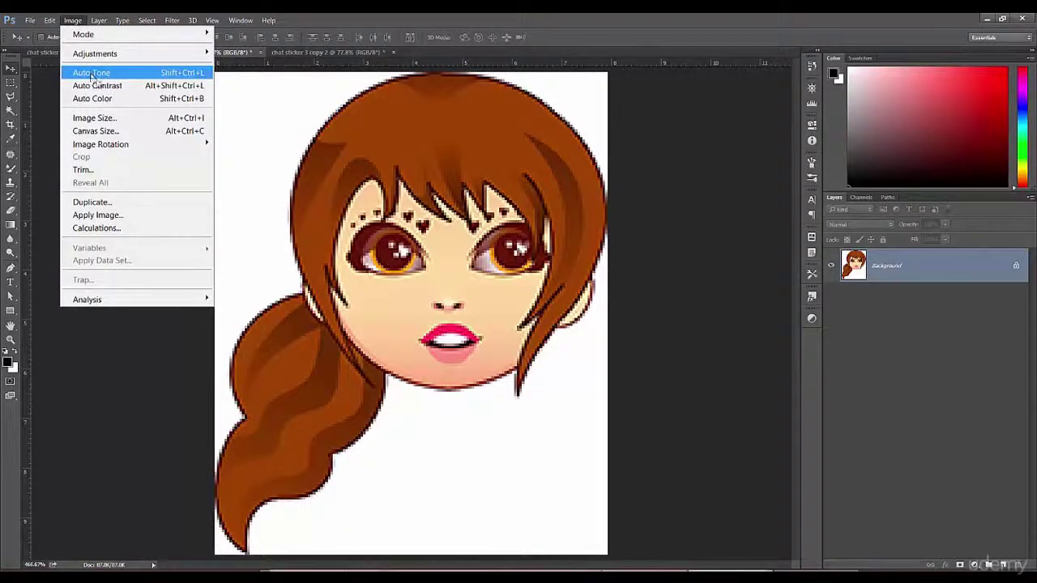
pyautogui.click(115, 122)
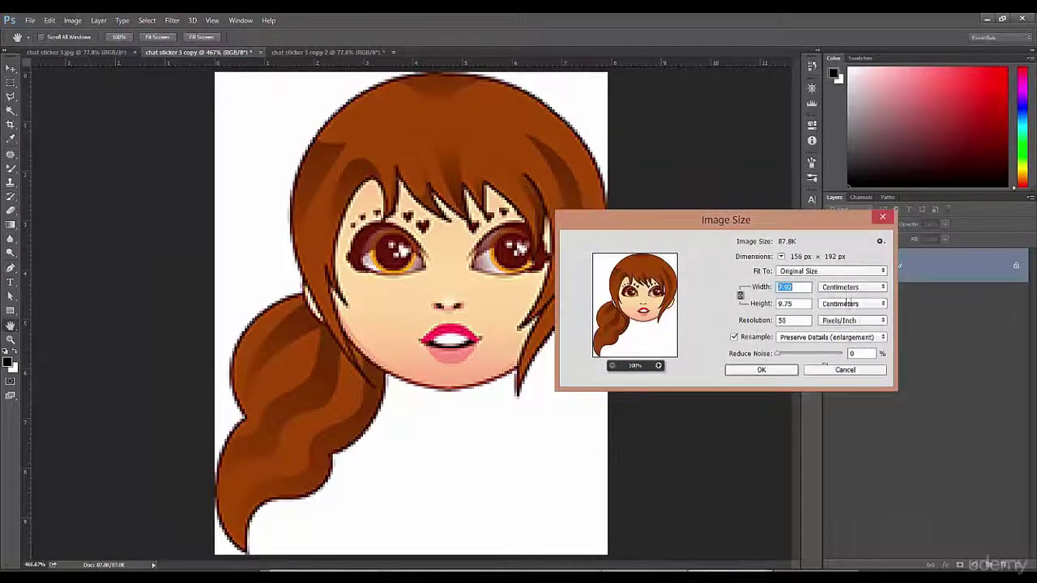
pyautogui.click(843, 288)
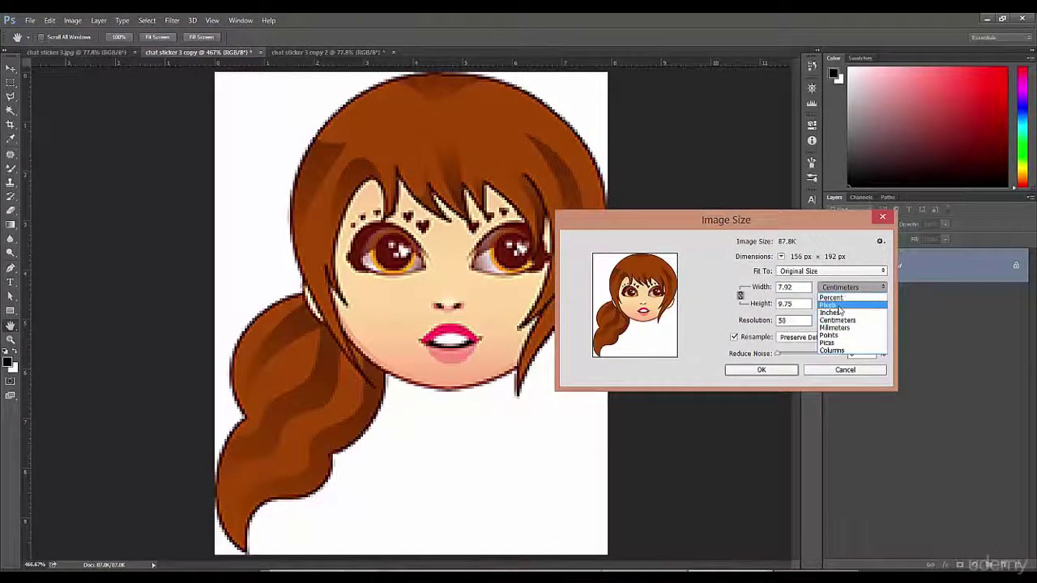
pyautogui.click(831, 305)
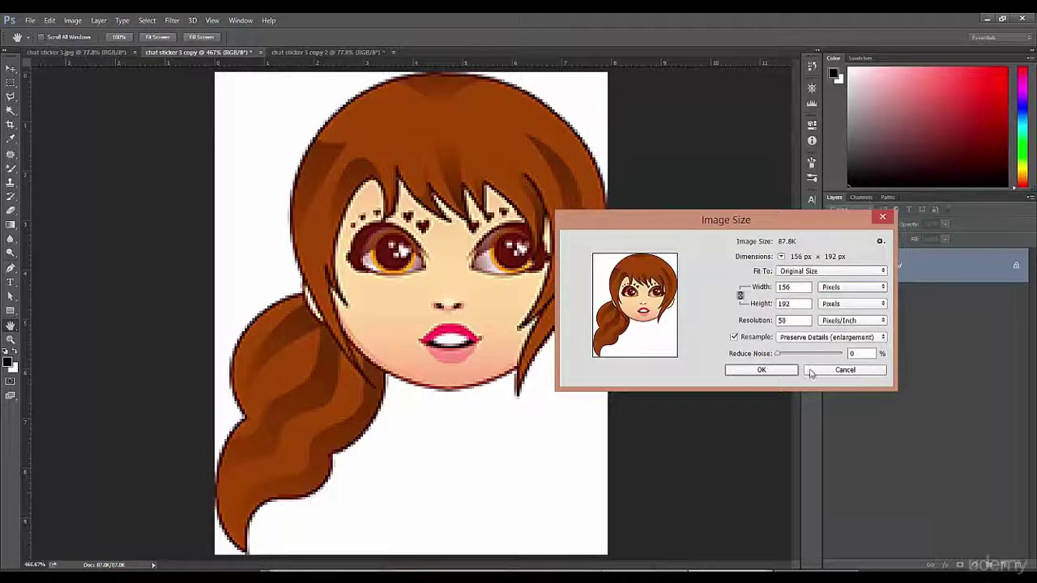
pyautogui.click(773, 371)
# Compare the quality of the original chat sticker 3.jpg with chat sticker 3 copy
pyautogui.click(104, 50)
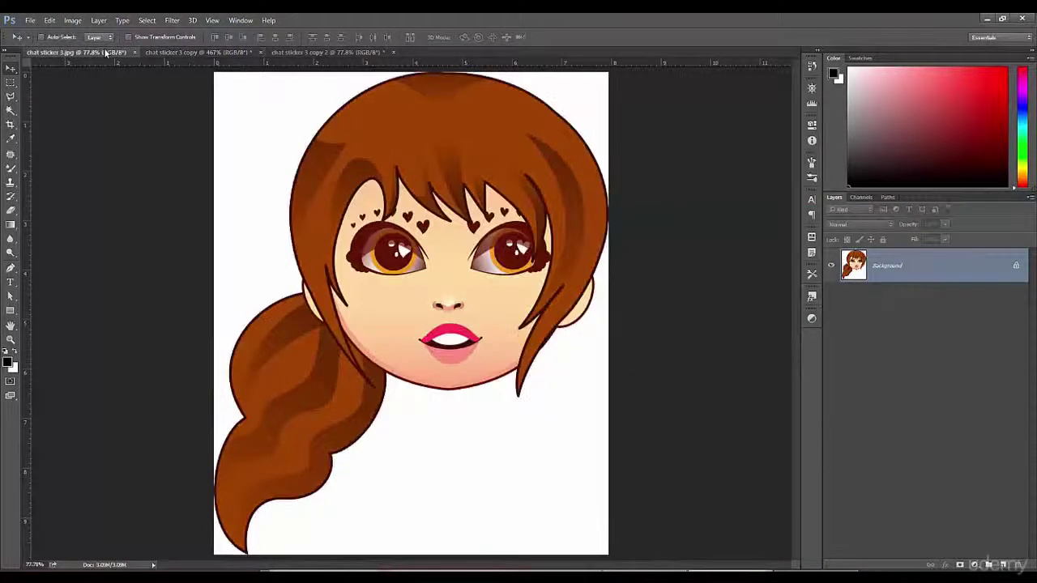
pyautogui.click(169, 53)
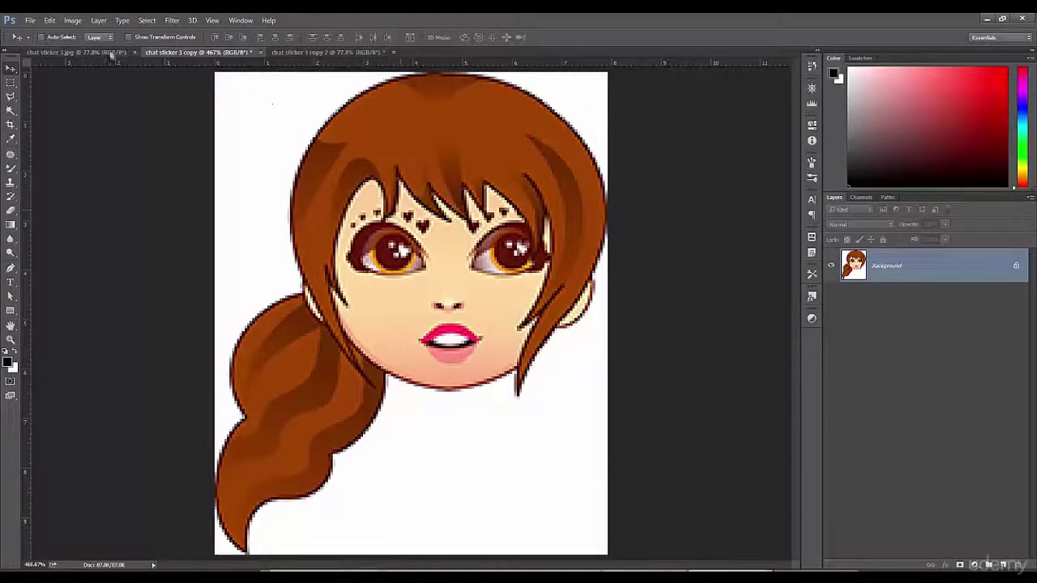
pyautogui.click(111, 53)
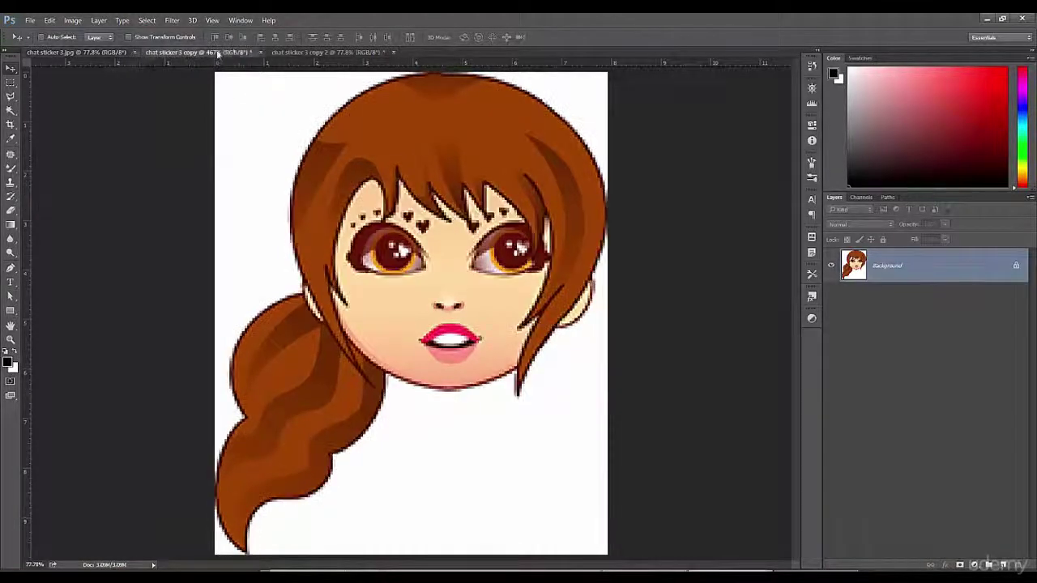
# Resample chat sticker 3 copy 2 to a resolution of 50 pixels/inch and view it at 100%
pyautogui.click(301, 51)
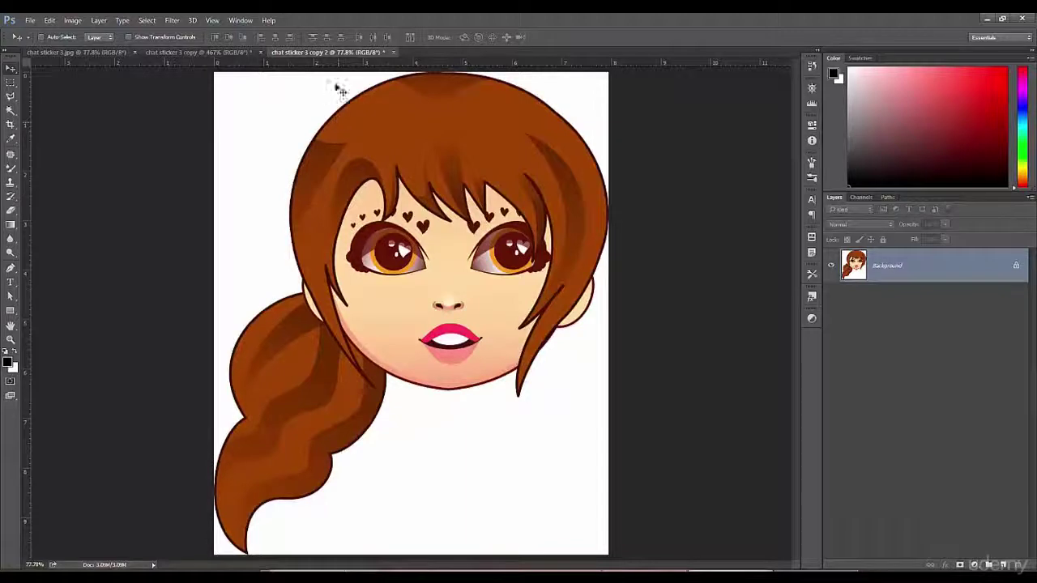
pyautogui.click(72, 20)
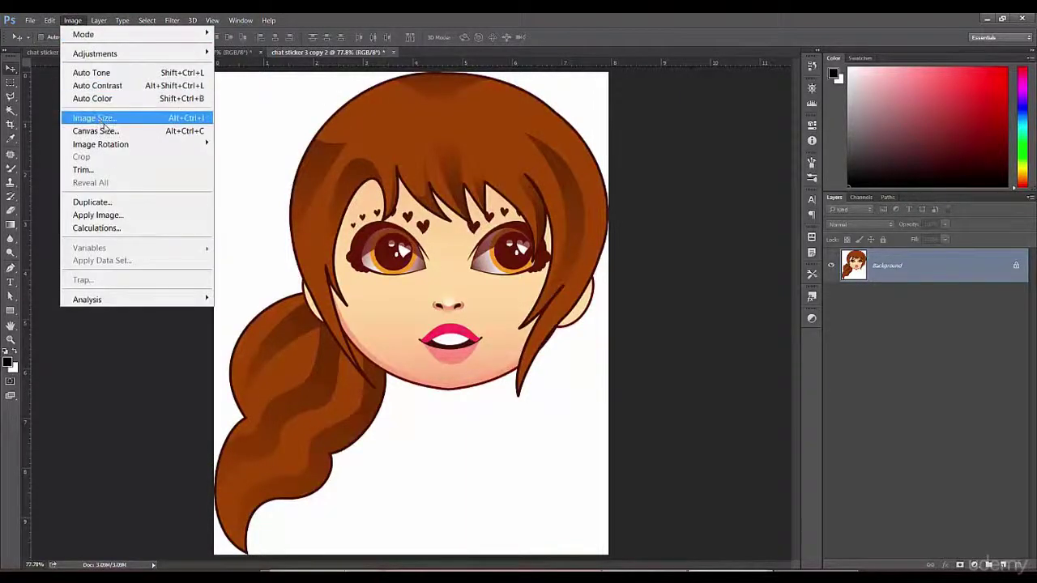
pyautogui.click(103, 120)
pyautogui.press('Tab')
pyautogui.press('Tab')
pyautogui.write('50')
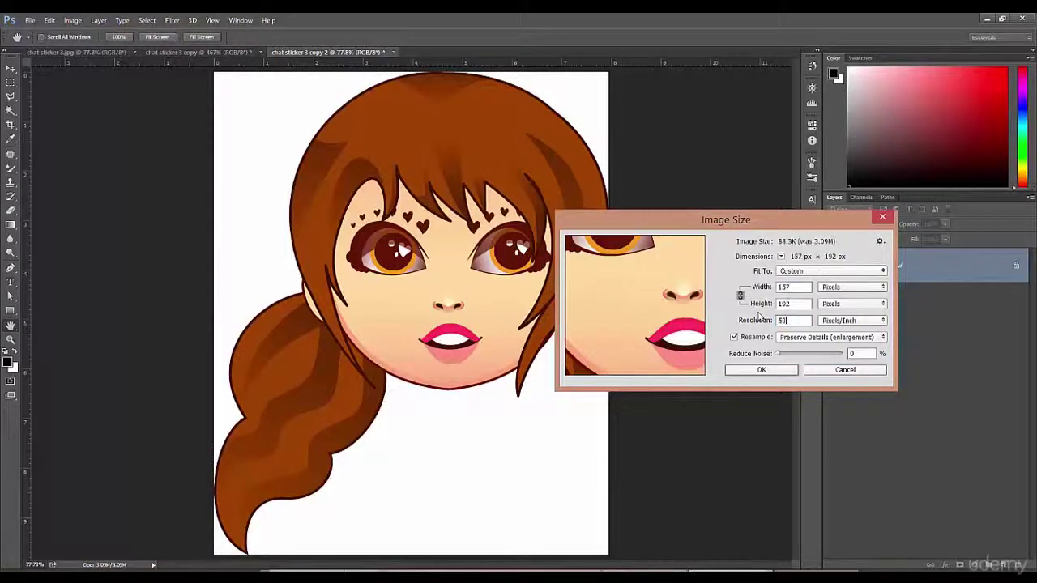
pyautogui.click(775, 366)
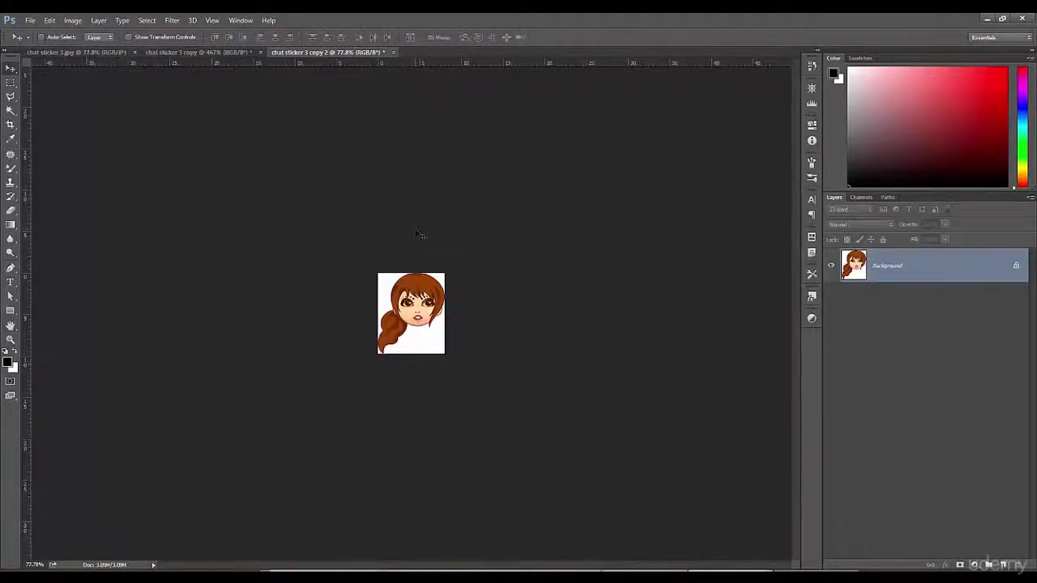
pyautogui.hotkey('ctrl', '0')
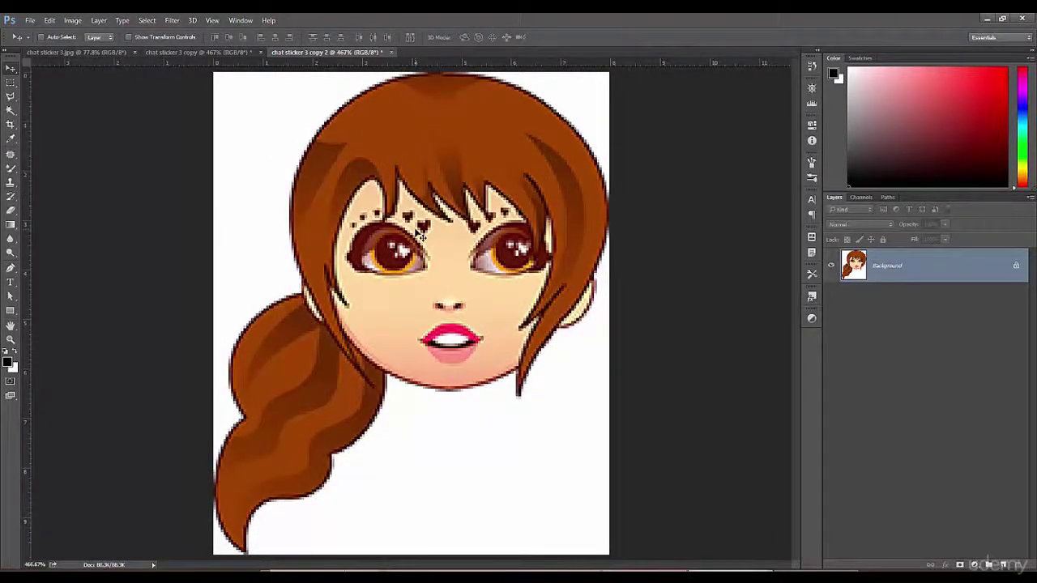
pyautogui.hotkey('ctrl', '1')
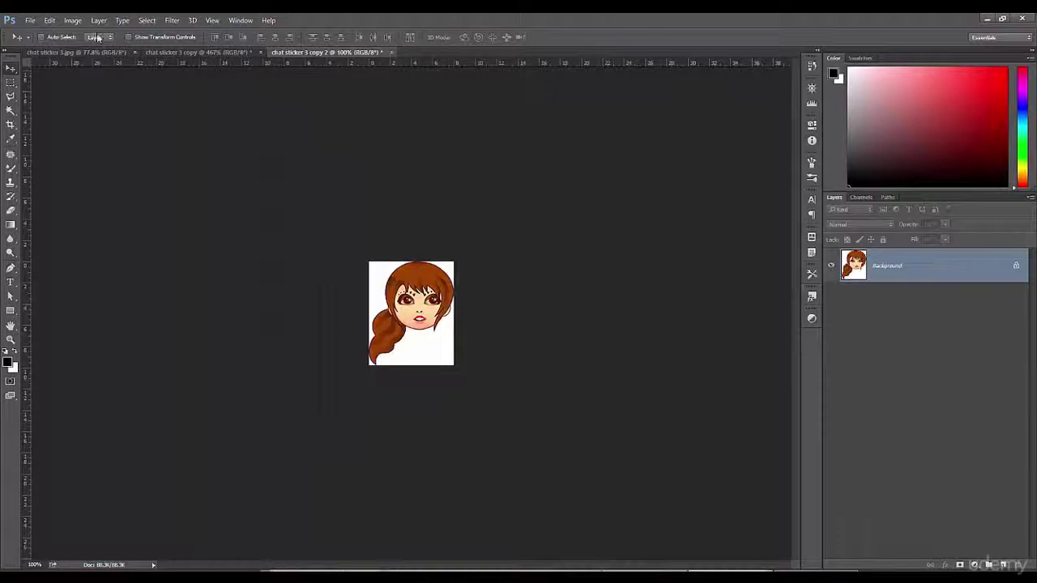
# Resample chat sticker 3 copy 2 up to a resolution of 300 pixels/inch
pyautogui.click(74, 21)
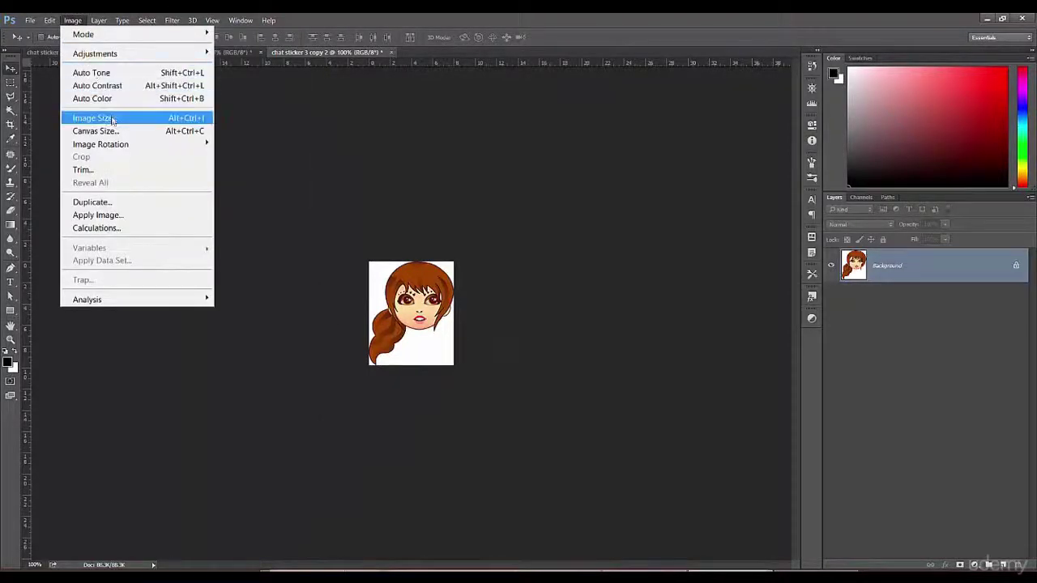
pyautogui.click(90, 116)
pyautogui.doubleClick(808, 320)
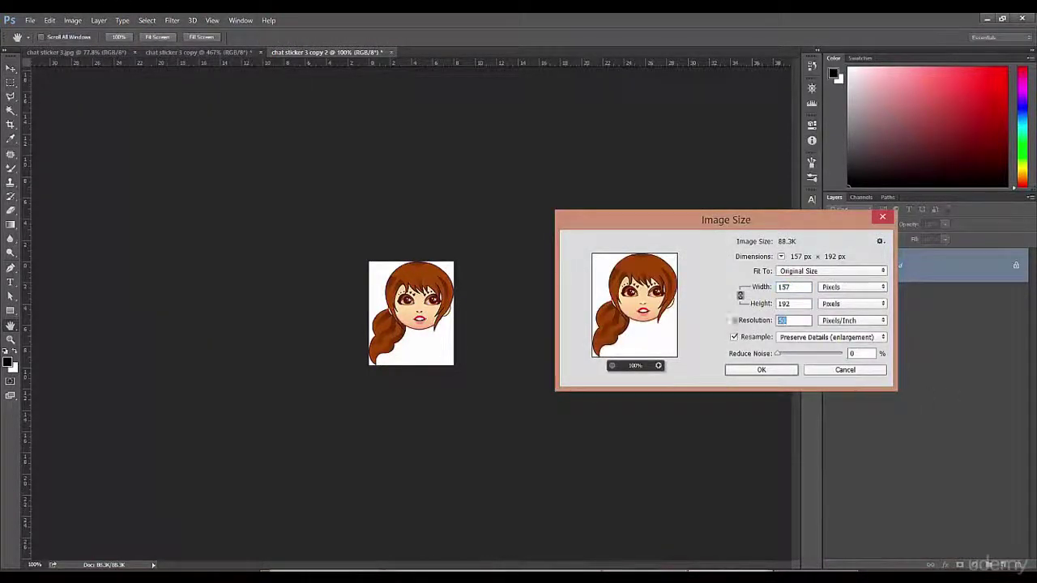
pyautogui.write('300')
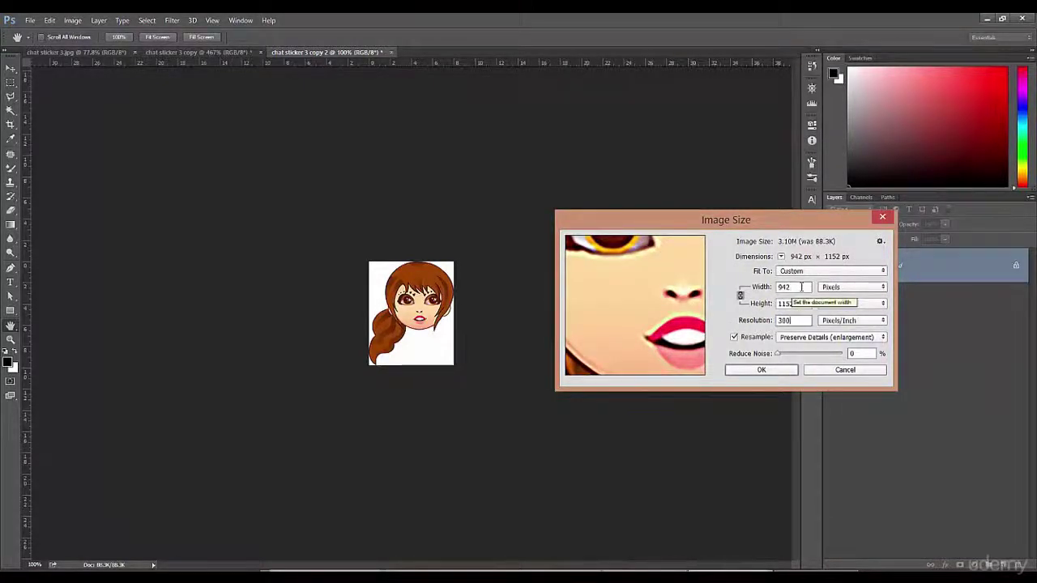
pyautogui.click(769, 370)
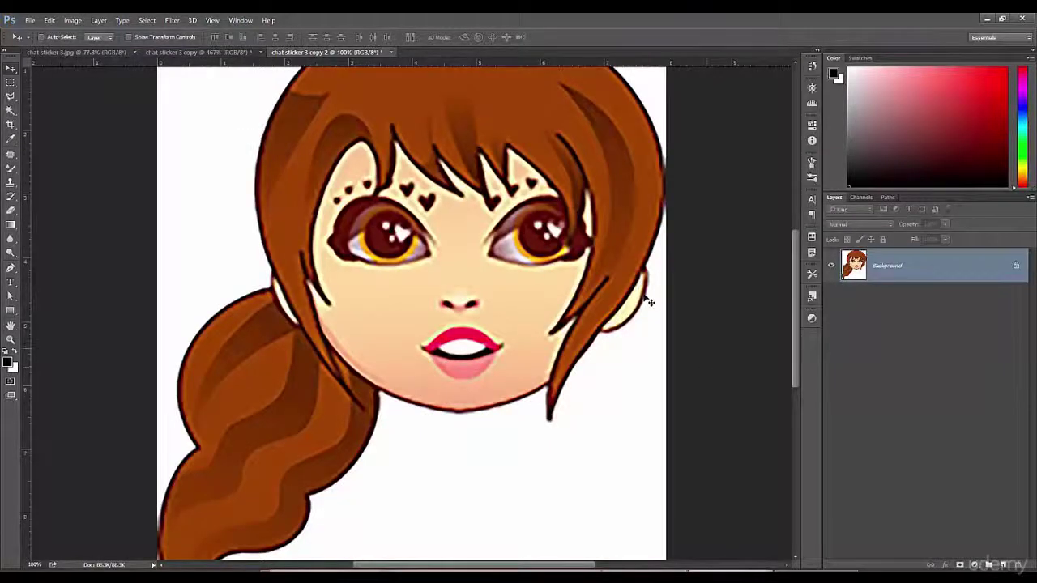
pyautogui.hotkey('ctrl', '0')
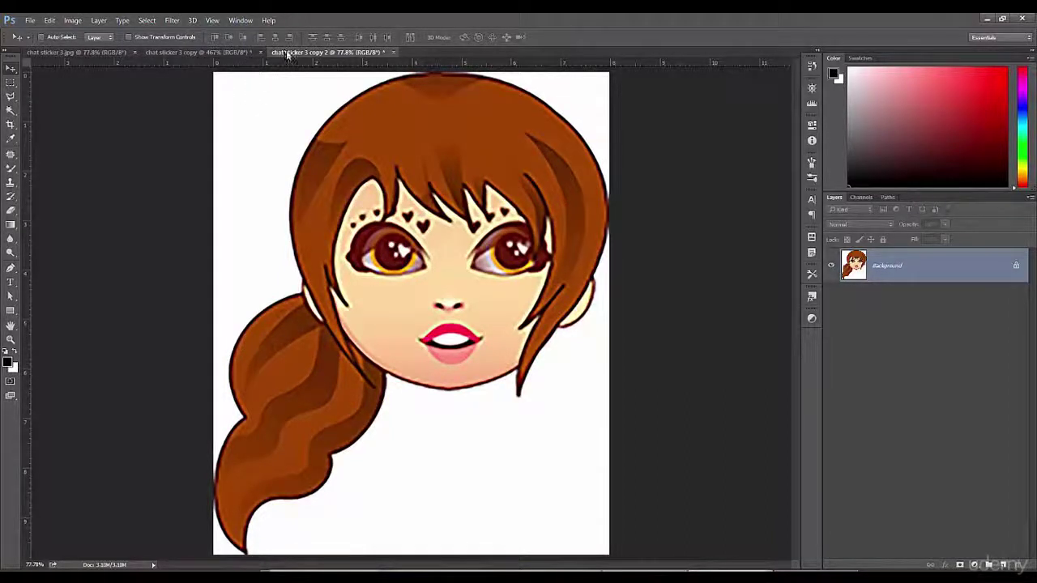
# Compare the image quality of chat sticker 3.jpg, chat sticker 3 copy and chat sticker 3 copy 2
pyautogui.click(100, 52)
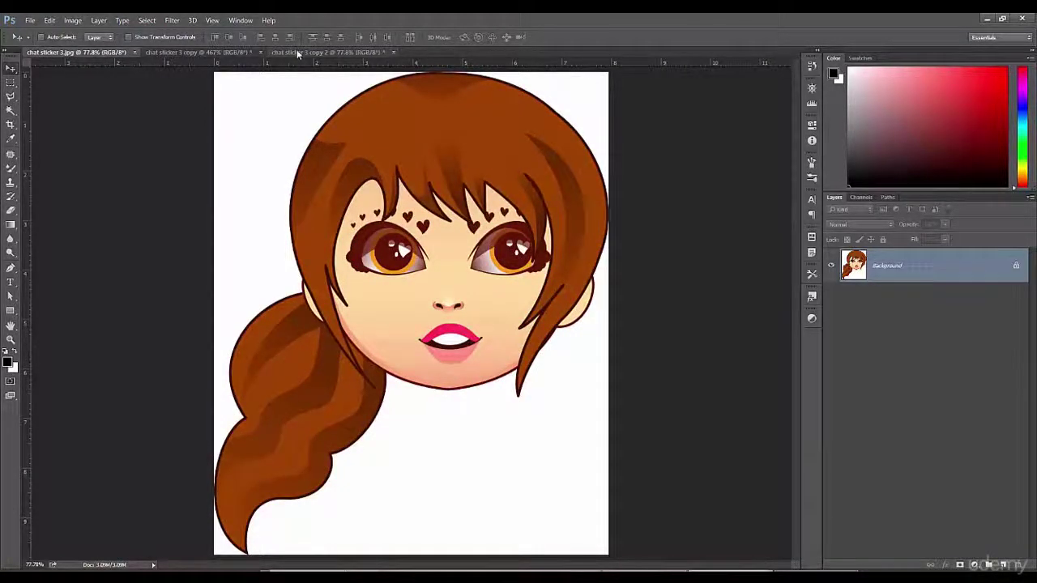
pyautogui.click(253, 52)
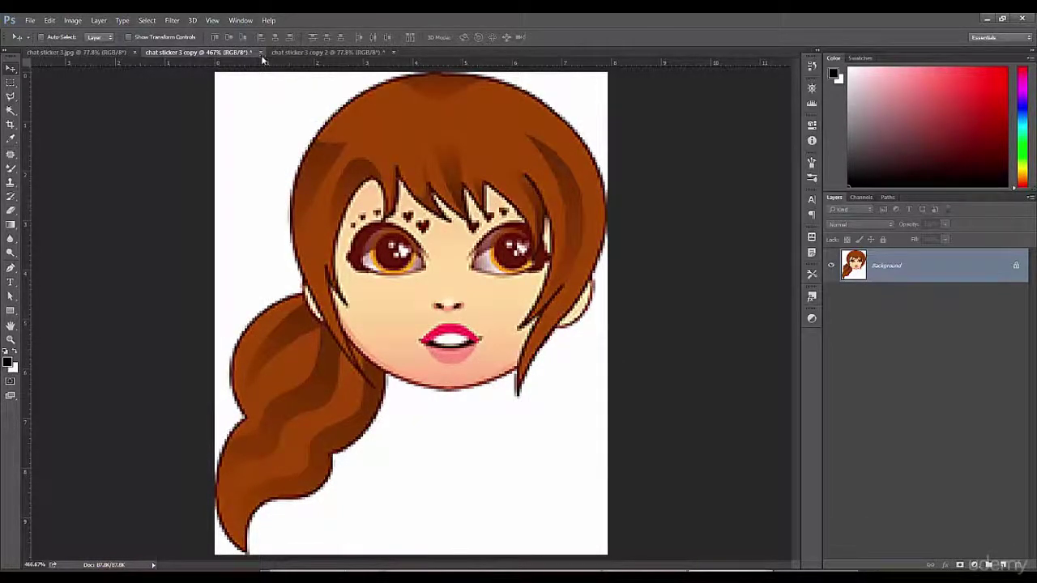
pyautogui.click(288, 52)
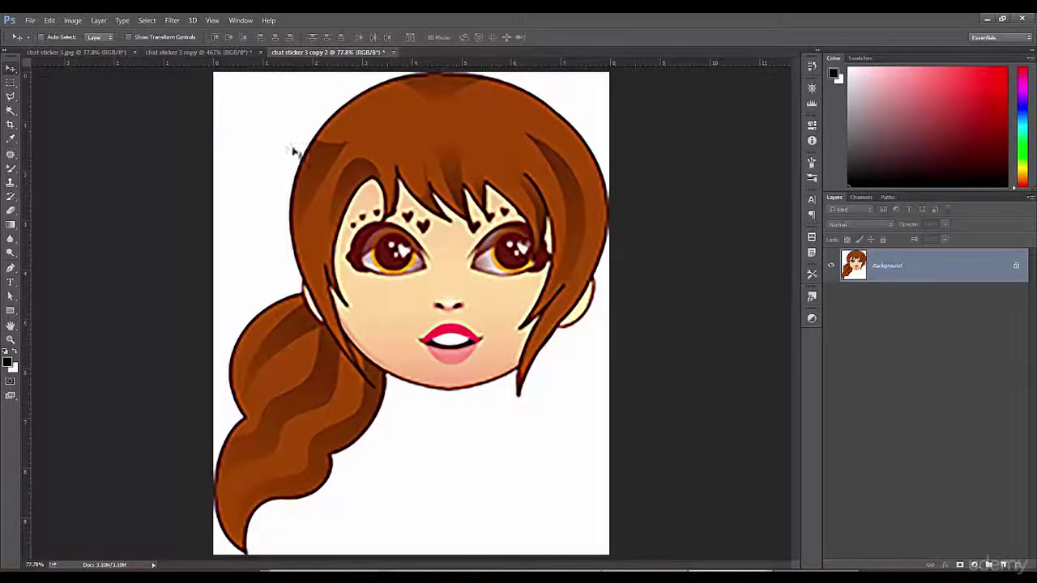
pyautogui.click(243, 53)
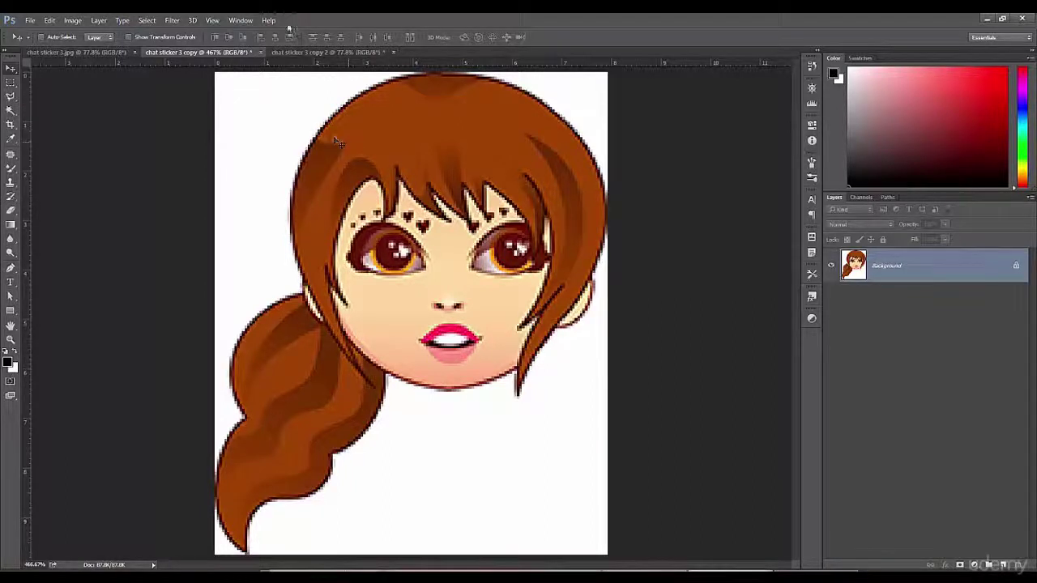
pyautogui.click(310, 52)
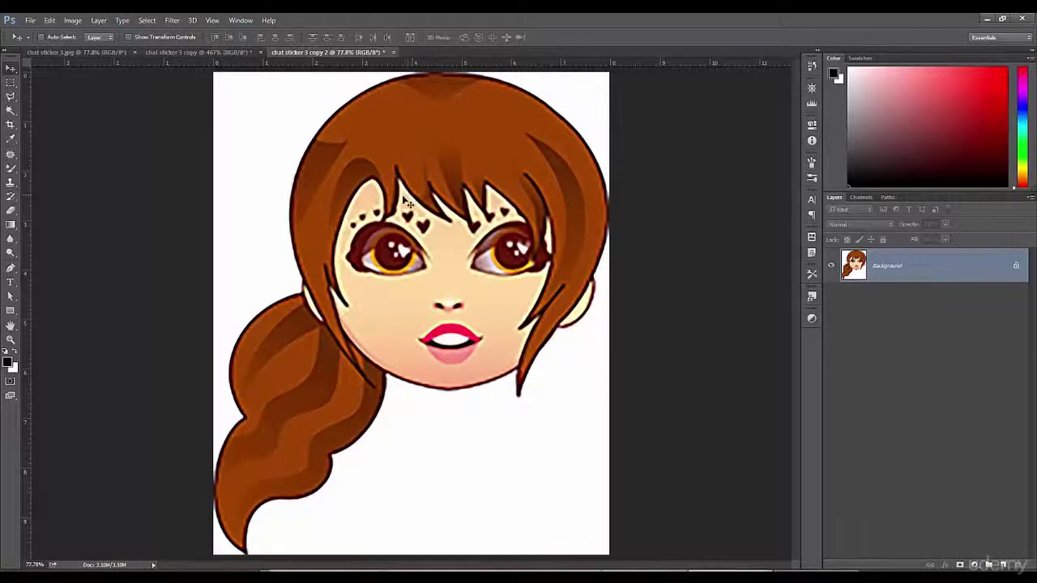
pyautogui.click(231, 54)
pyautogui.click(114, 54)
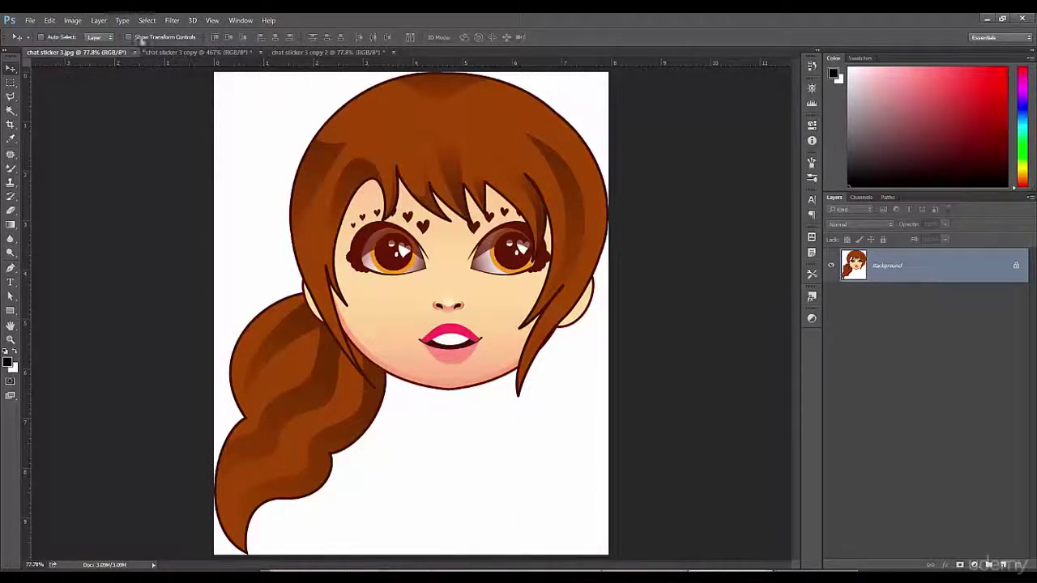
# Examine the Rulers display option and the ruler's available measurement units in chat sticker 3.jpg
pyautogui.click(212, 20)
pyautogui.moveTo(193, 21)
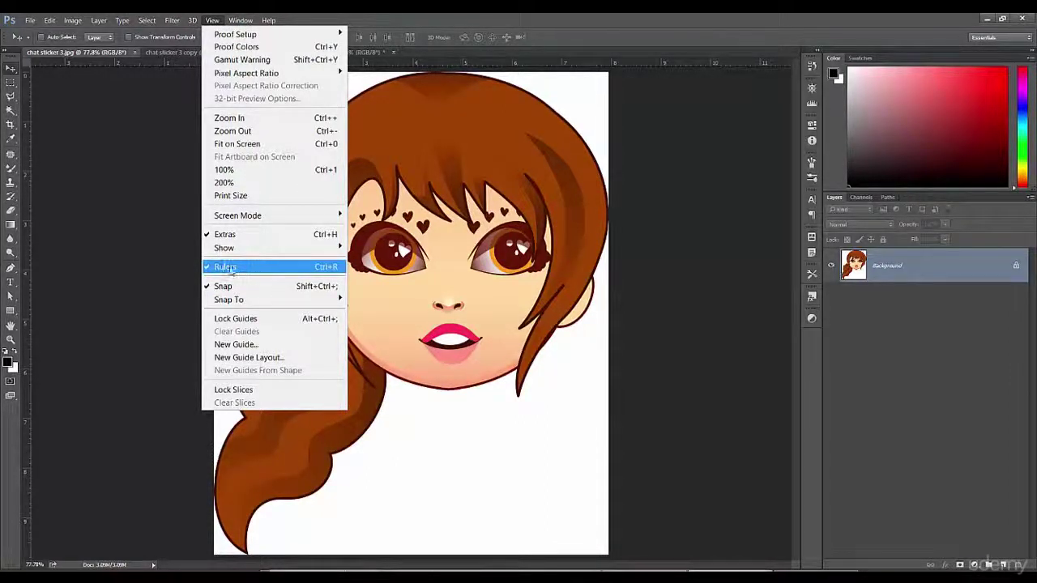
pyautogui.click(268, 265)
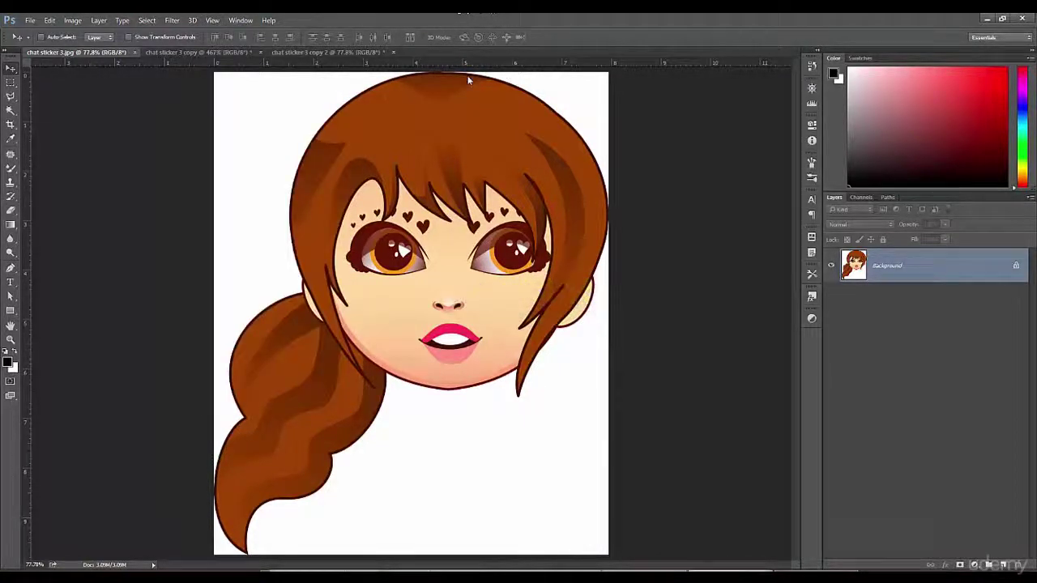
pyautogui.rightClick(546, 64)
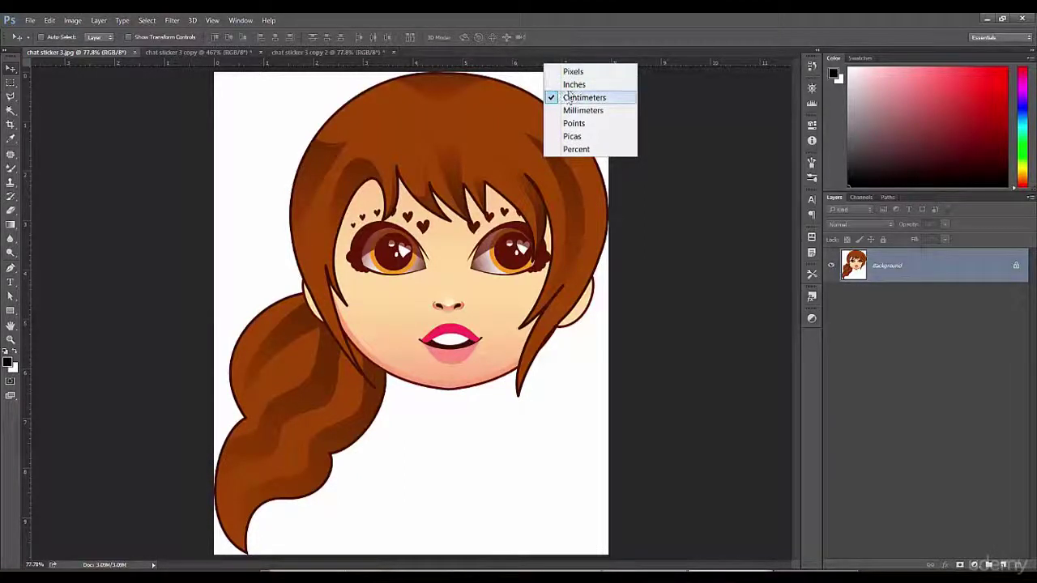
pyautogui.click(566, 26)
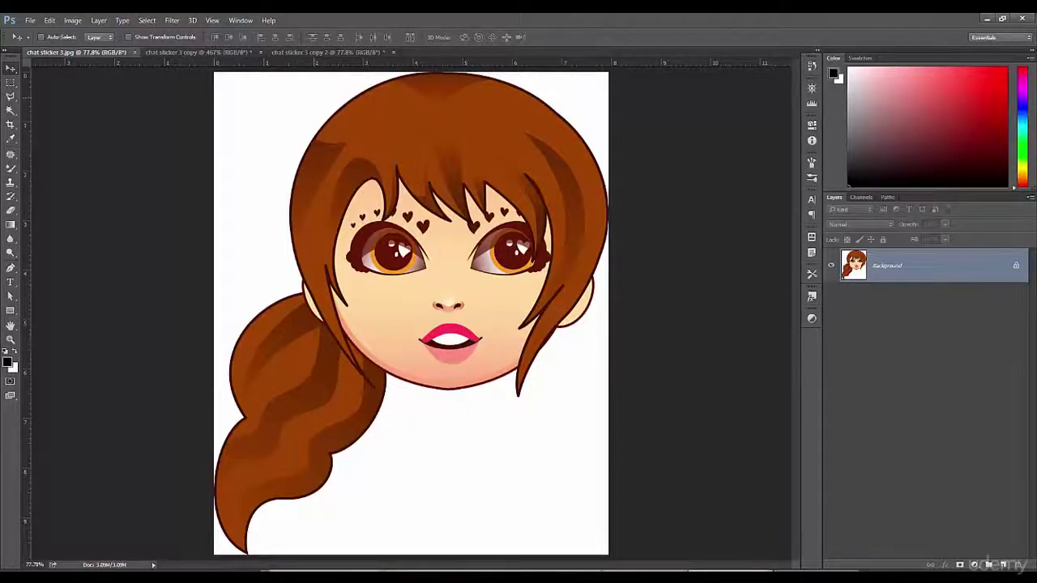
# Resize chat sticker 3.jpg to a width of 10 centimeters with proportions linked and resampling on
pyautogui.hotkey('ctrl', '-')
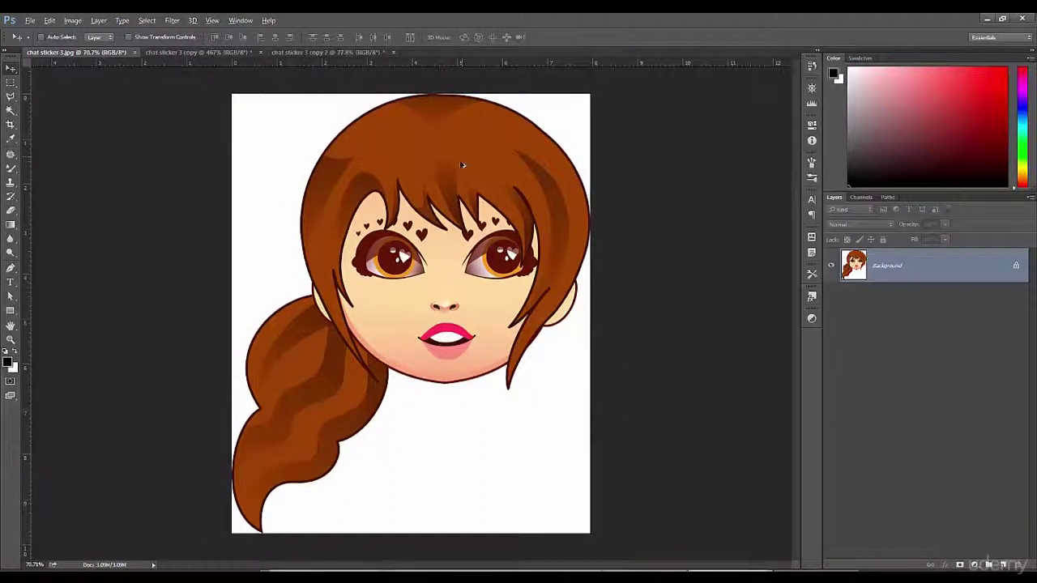
pyautogui.hotkey('ctrl', '-')
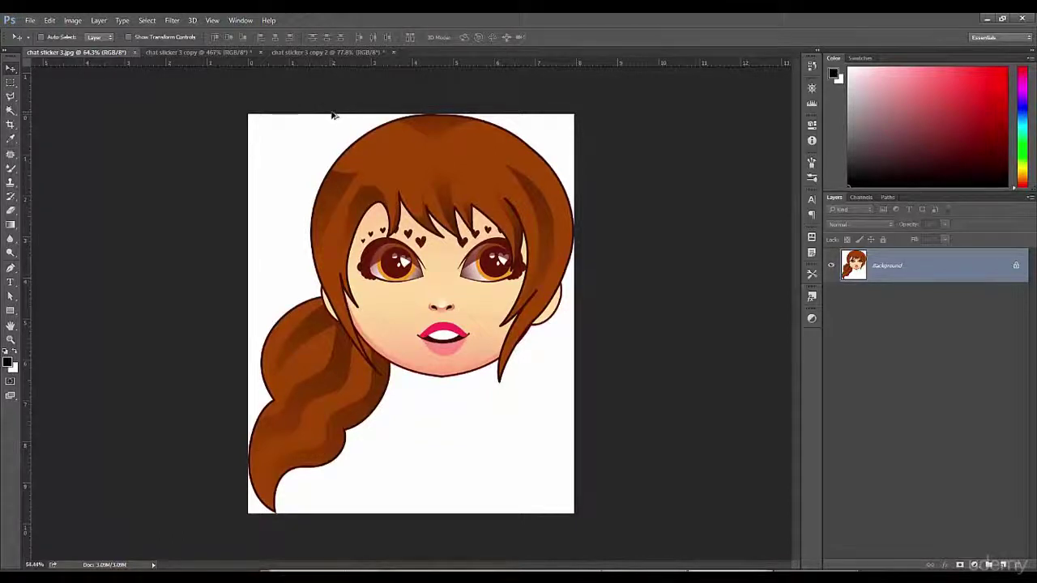
pyautogui.hotkey('ctrl', '-')
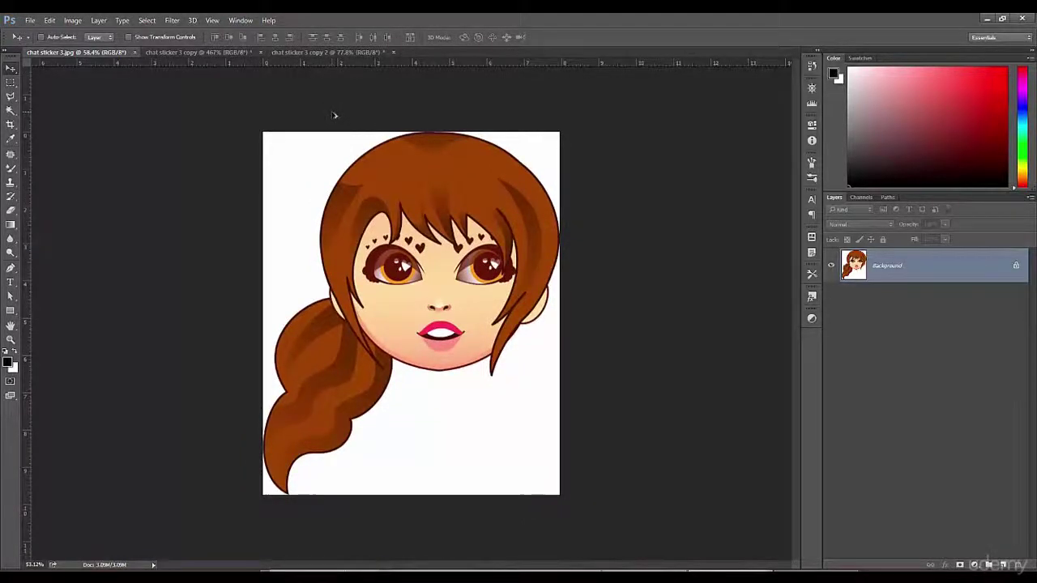
pyautogui.hotkey('ctrl', '-')
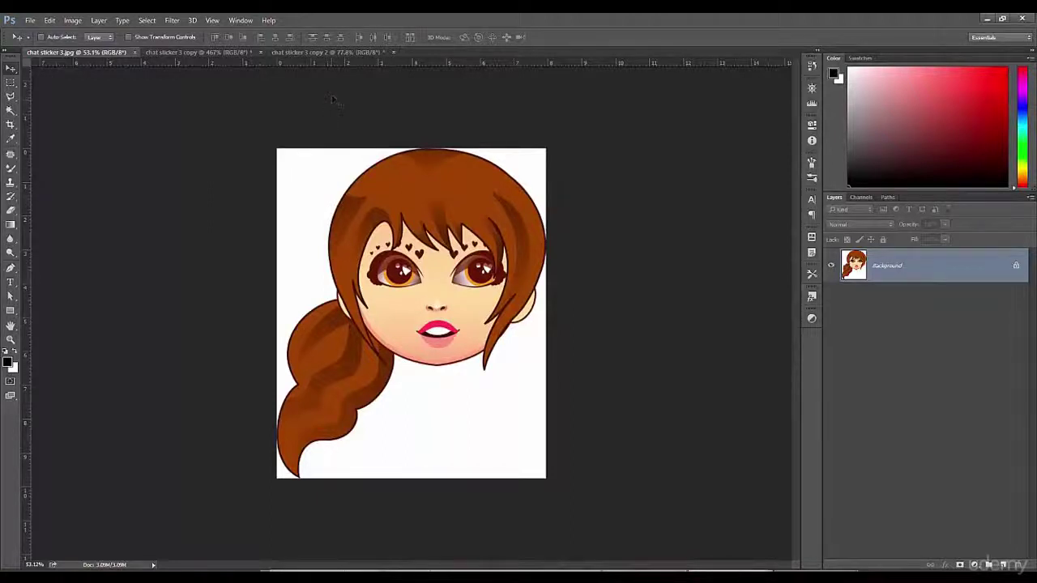
pyautogui.press('alt')
pyautogui.click(75, 21)
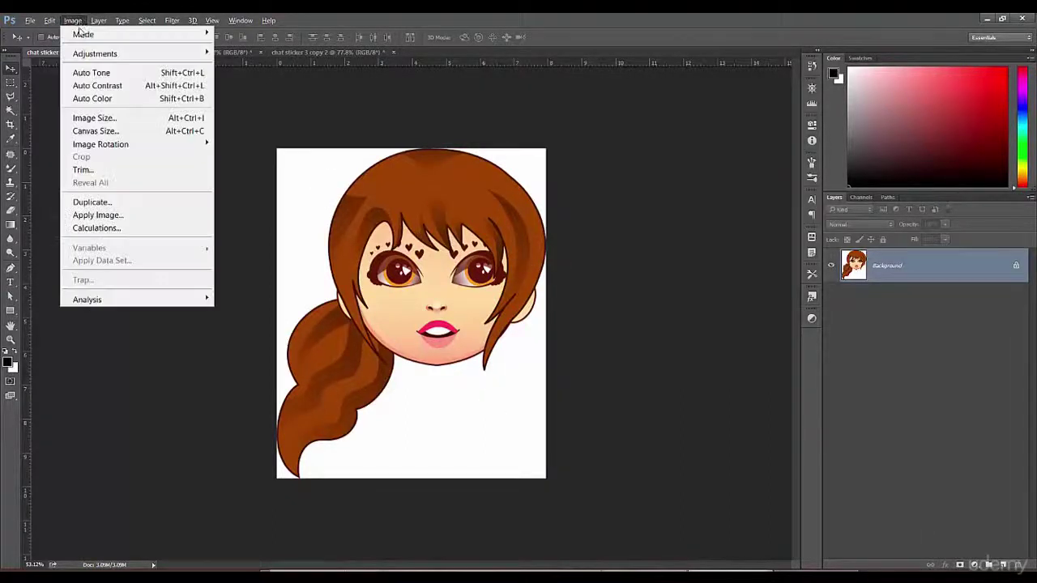
pyautogui.click(134, 120)
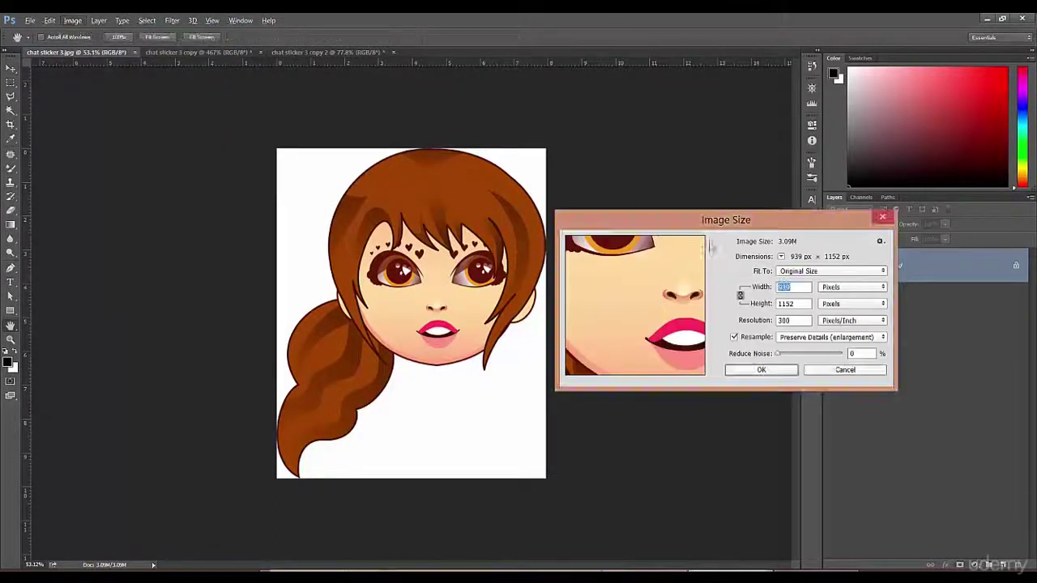
pyautogui.click(828, 289)
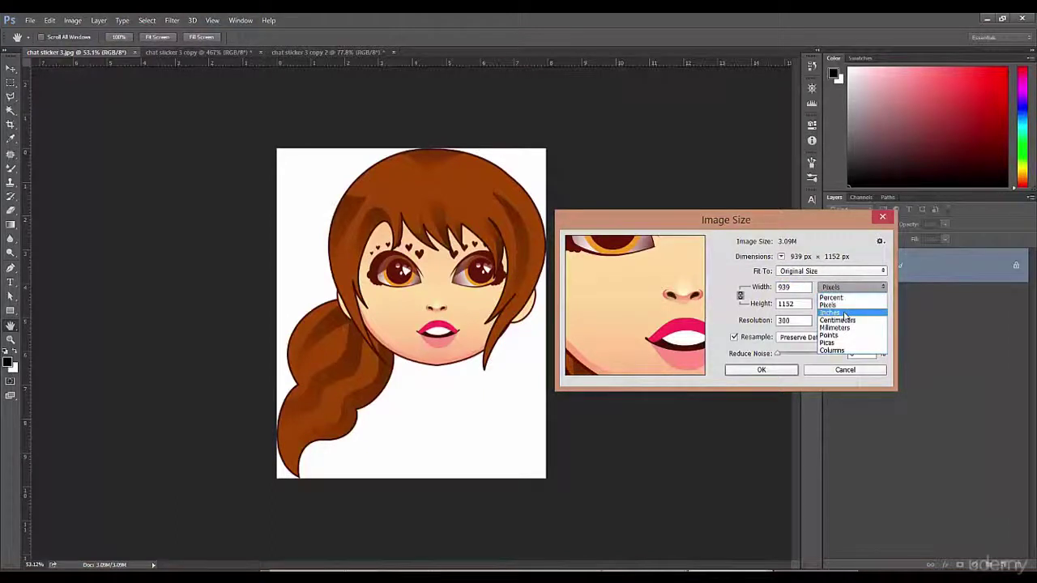
pyautogui.click(843, 320)
pyautogui.moveTo(802, 287); pyautogui.dragTo(754, 289)
pyautogui.write('10')
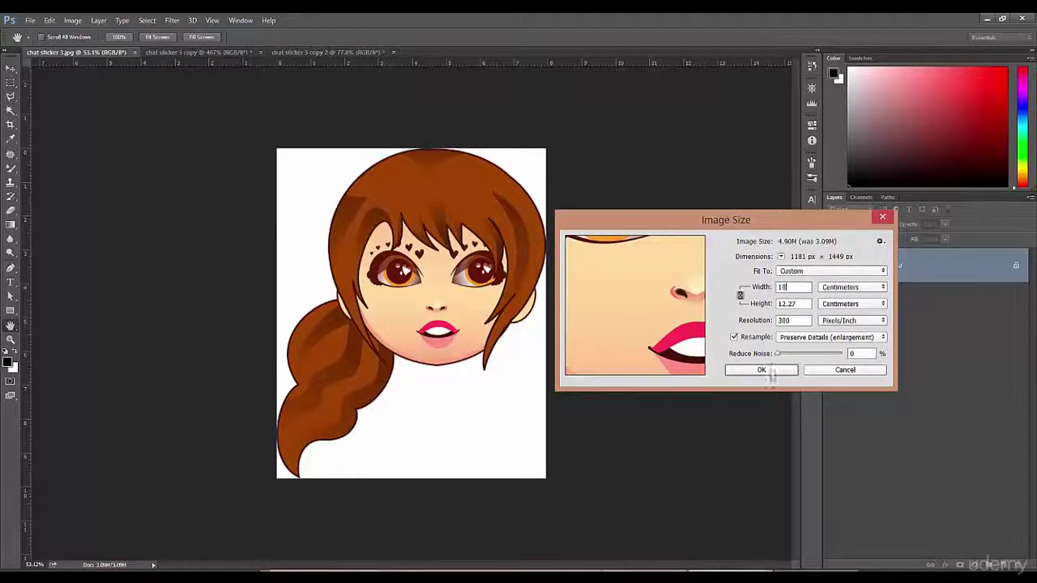
pyautogui.click(761, 370)
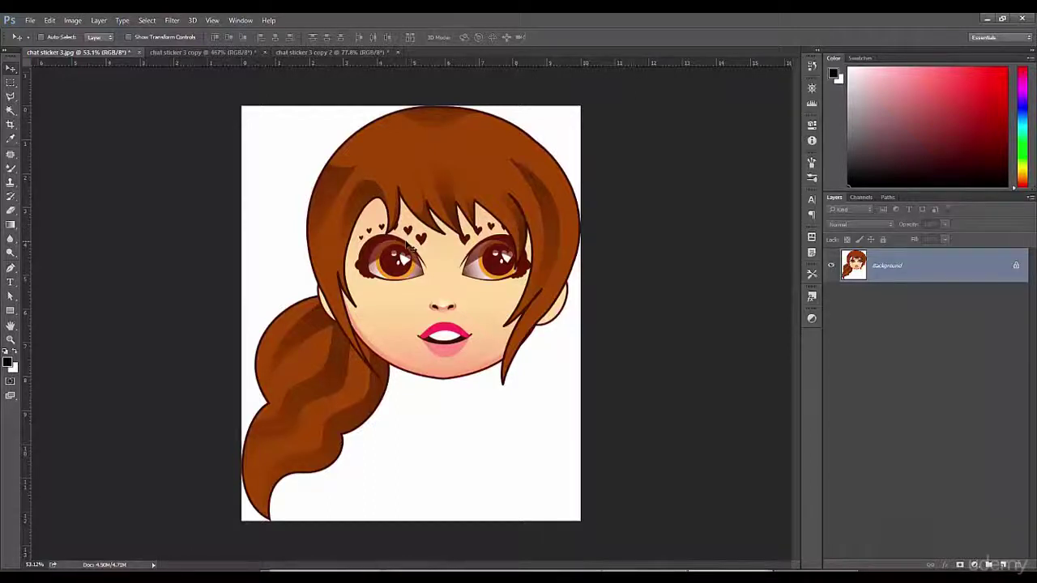
# Create a new document of 100 by 100 pixels at 25 pixels/inch with a white background
pyautogui.click(31, 21)
pyautogui.click(45, 35)
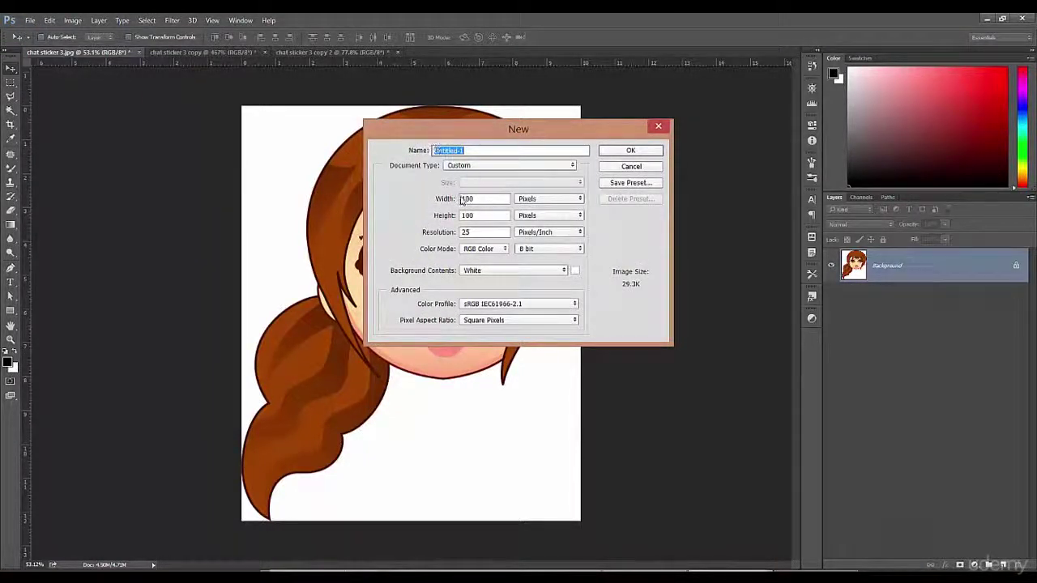
pyautogui.click(543, 200)
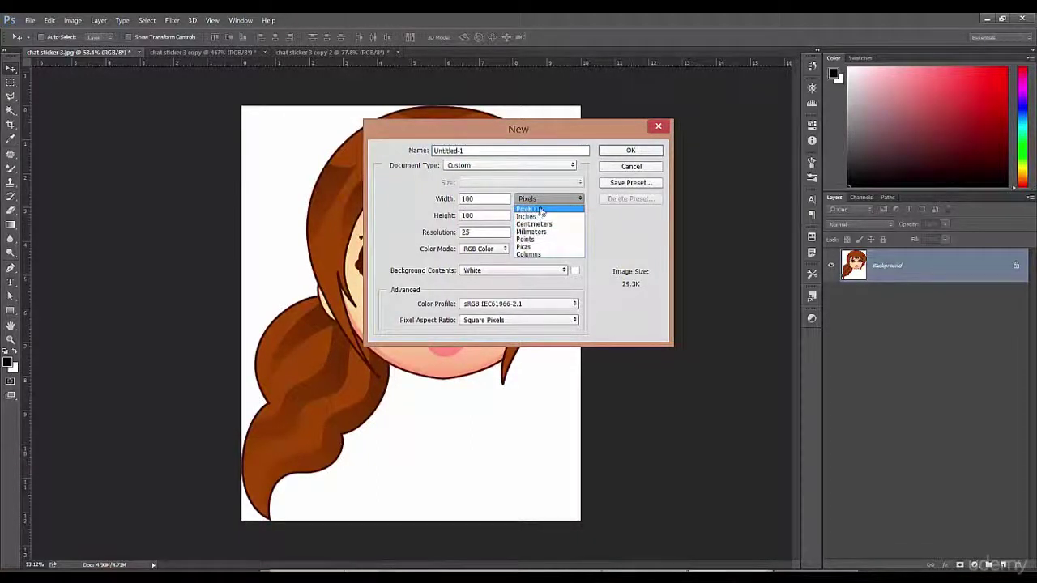
pyautogui.click(535, 209)
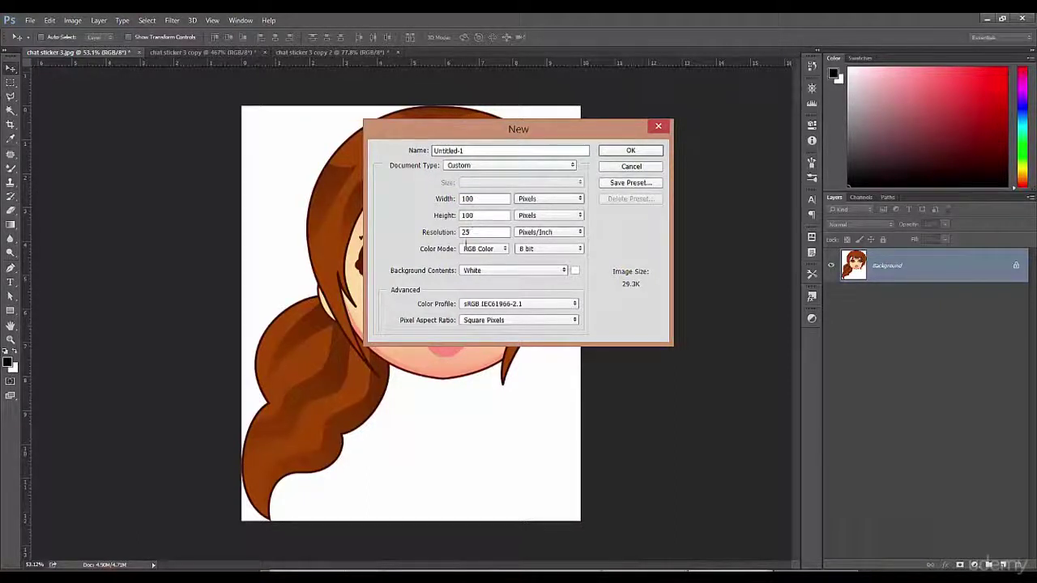
pyautogui.moveTo(476, 235); pyautogui.dragTo(435, 234)
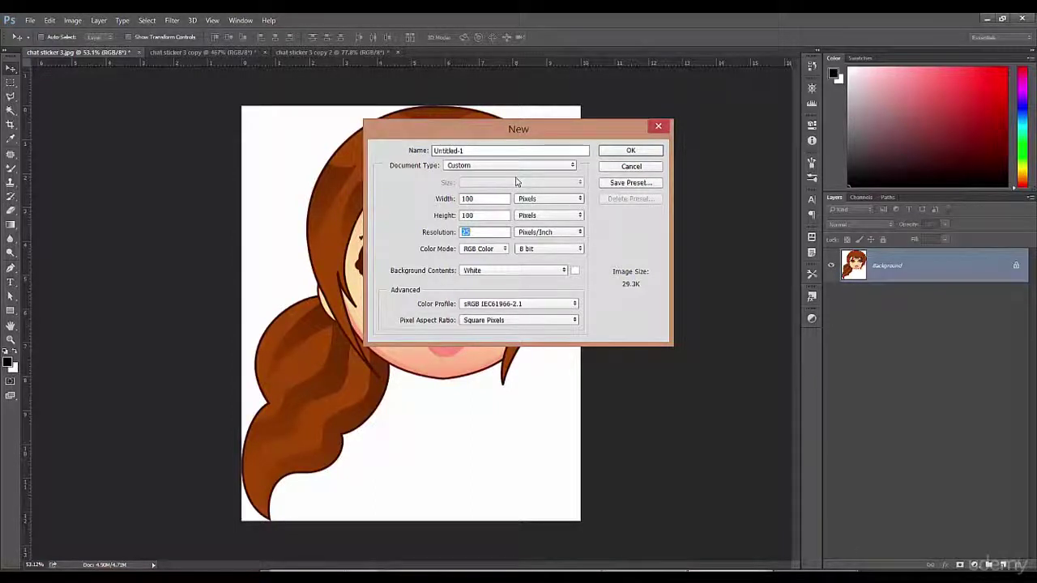
pyautogui.click(538, 235)
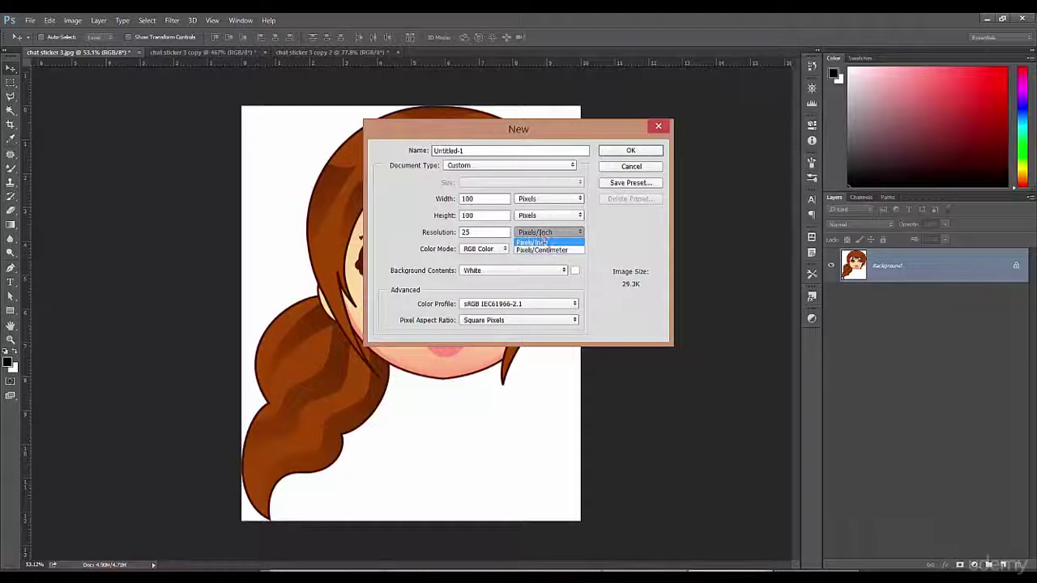
pyautogui.click(546, 240)
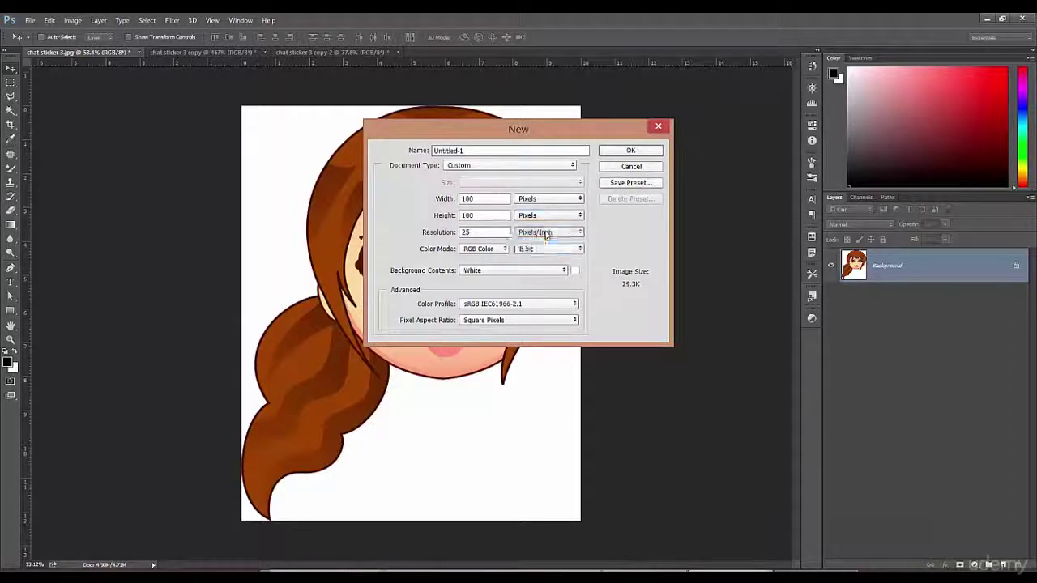
pyautogui.click(622, 153)
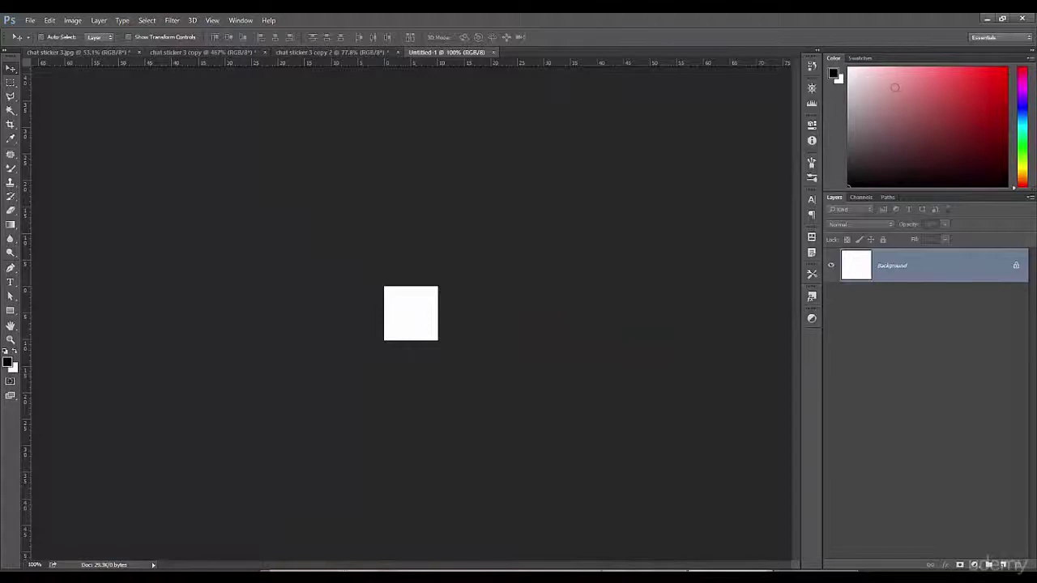
# Set the foreground color to dark red (#790000)
pyautogui.click(1007, 119)
pyautogui.click(7, 363)
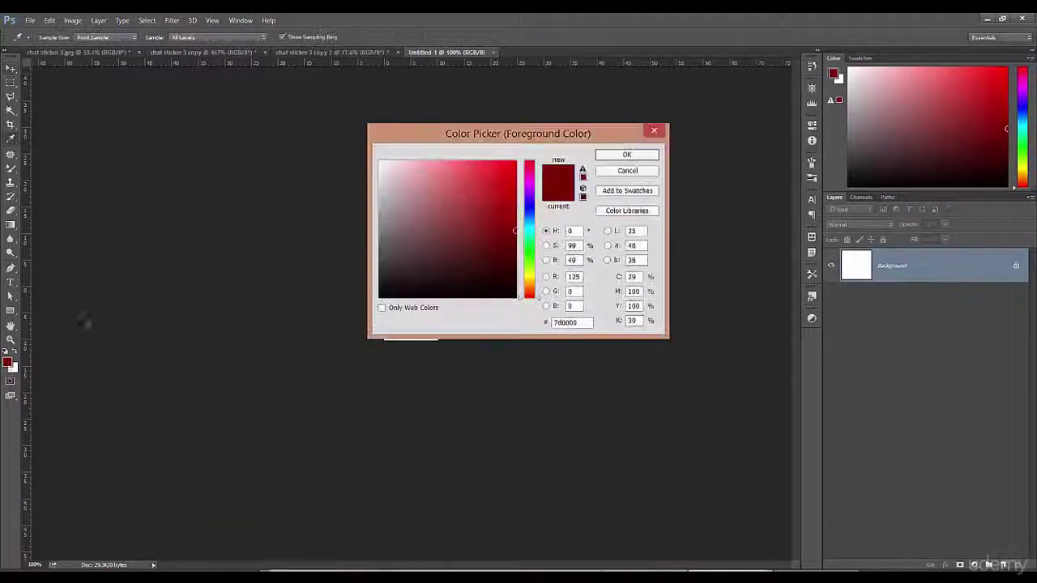
pyautogui.click(515, 233)
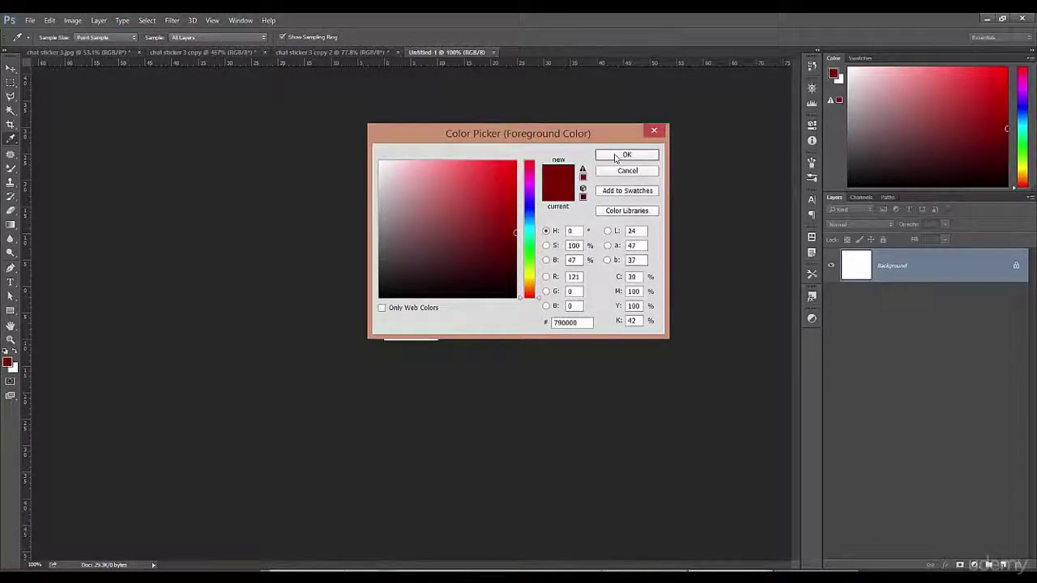
pyautogui.click(617, 157)
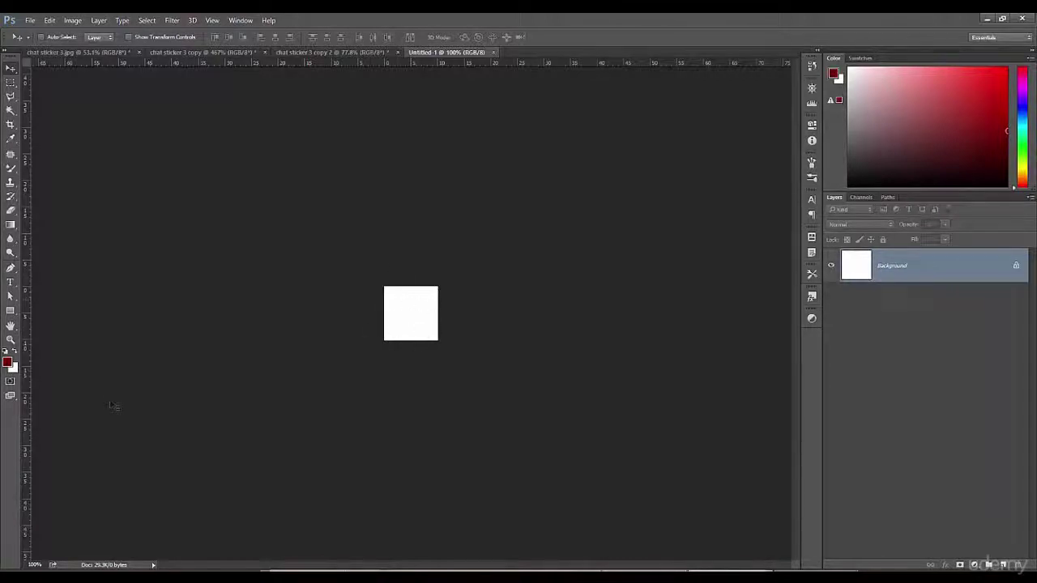
# Fill the Background layer with the dark red foreground color, trying a fill with the white background color in between
pyautogui.hotkey('alt', 'BackSpace')
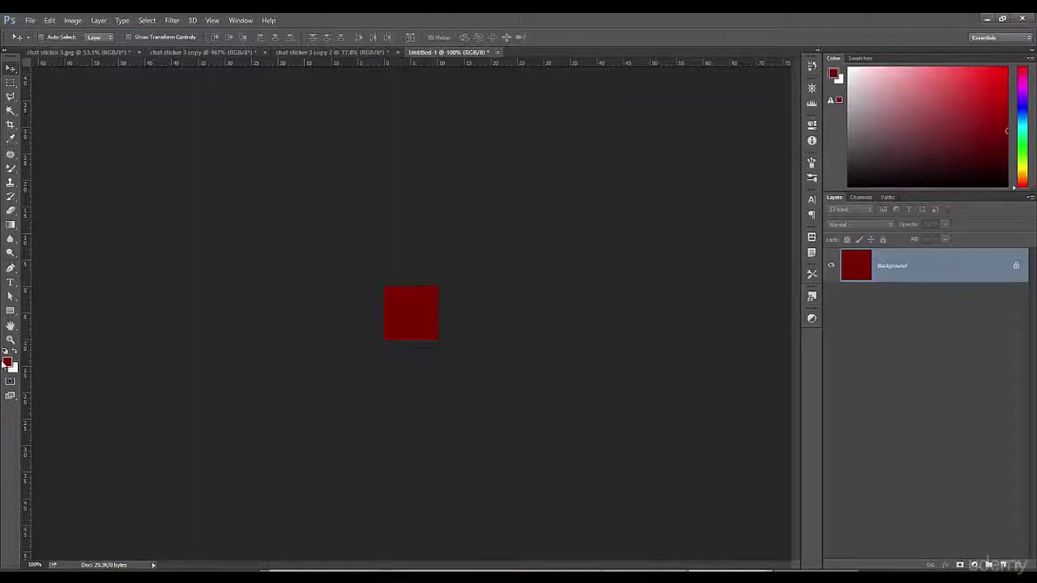
pyautogui.hotkey('ctrl', 'BackSpace')
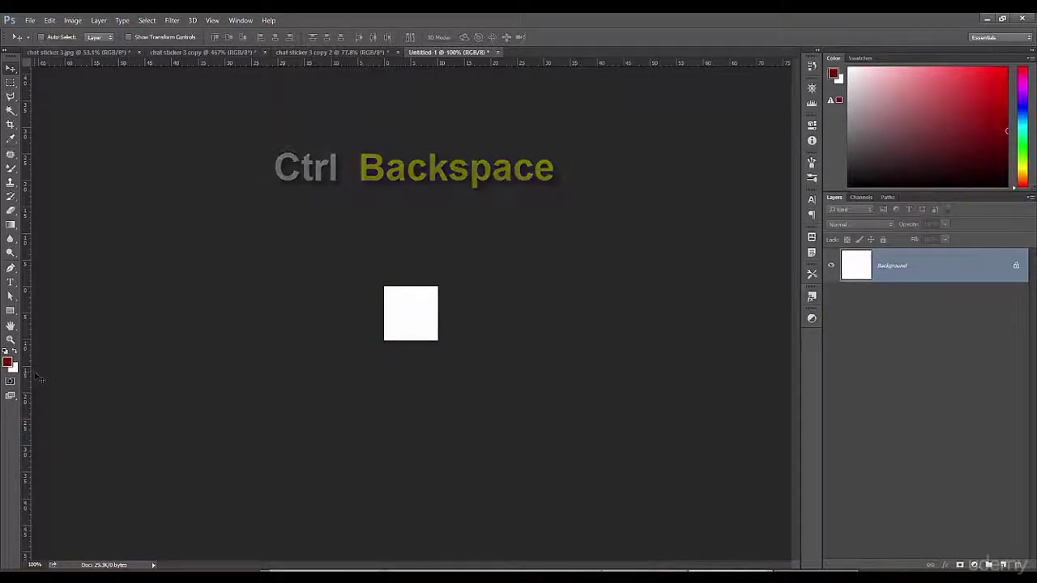
pyautogui.hotkey('alt', 'BackSpace')
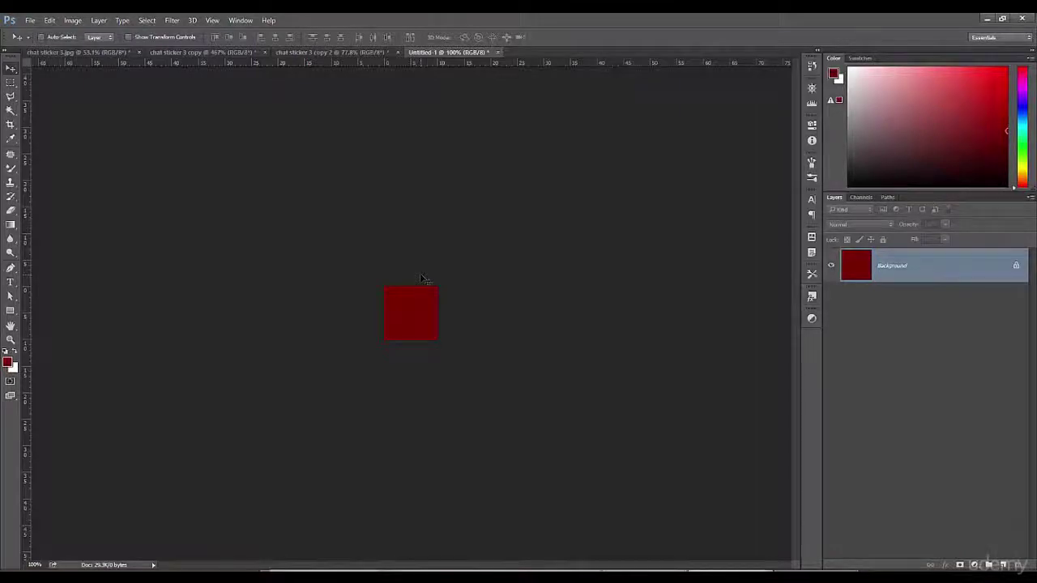
# Set the rulers to inches and examine the pixel grid of the red square up close
pyautogui.hotkey('ctrl', '0')
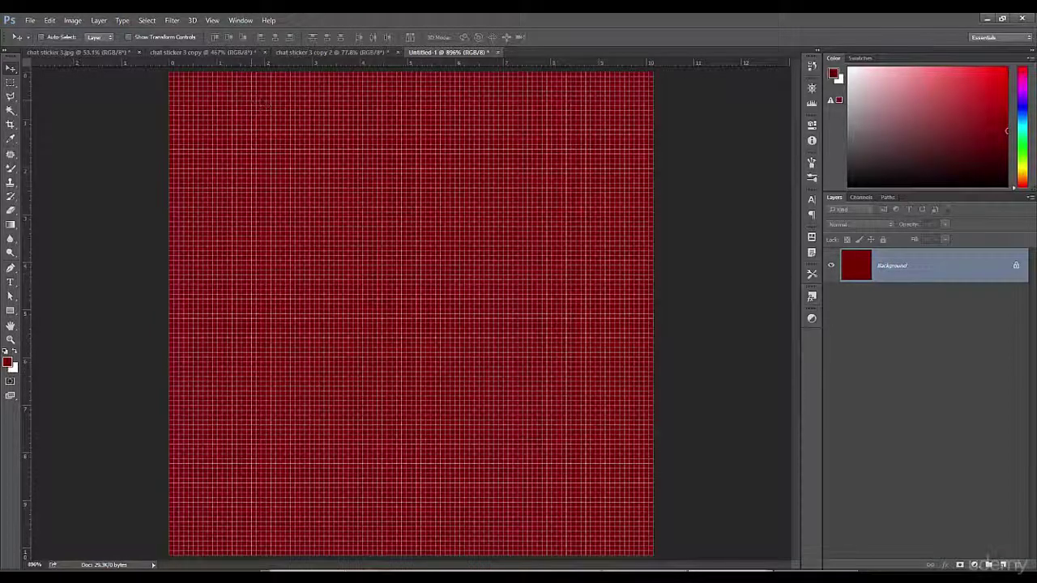
pyautogui.rightClick(291, 65)
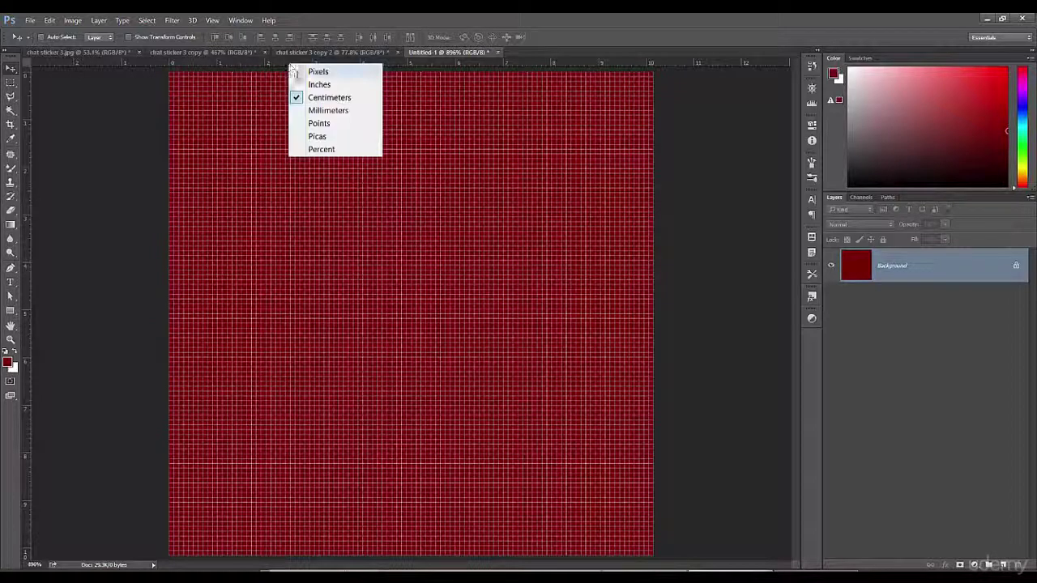
pyautogui.click(330, 86)
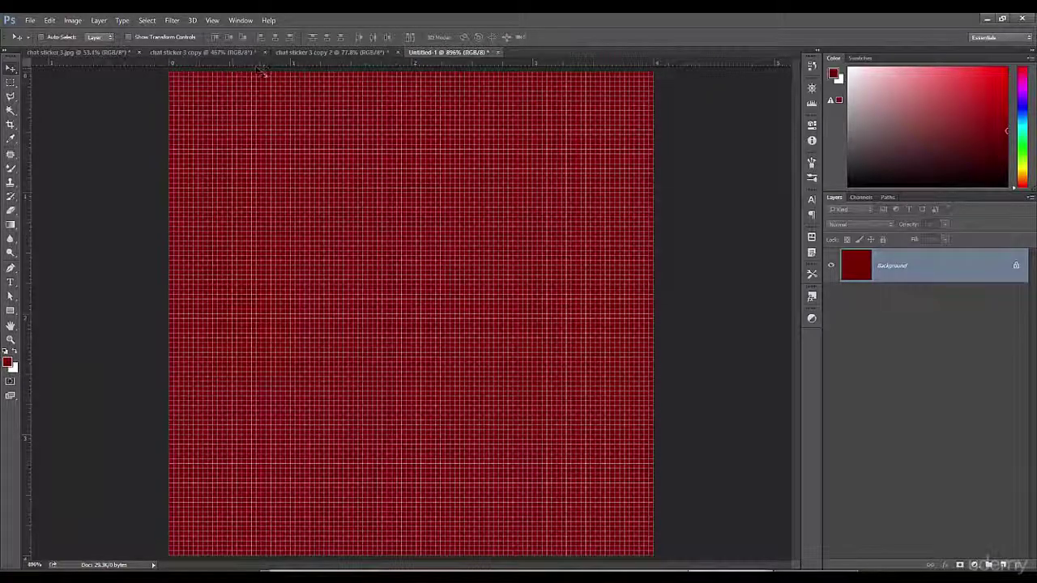
pyautogui.scroll(6, 264, 88)
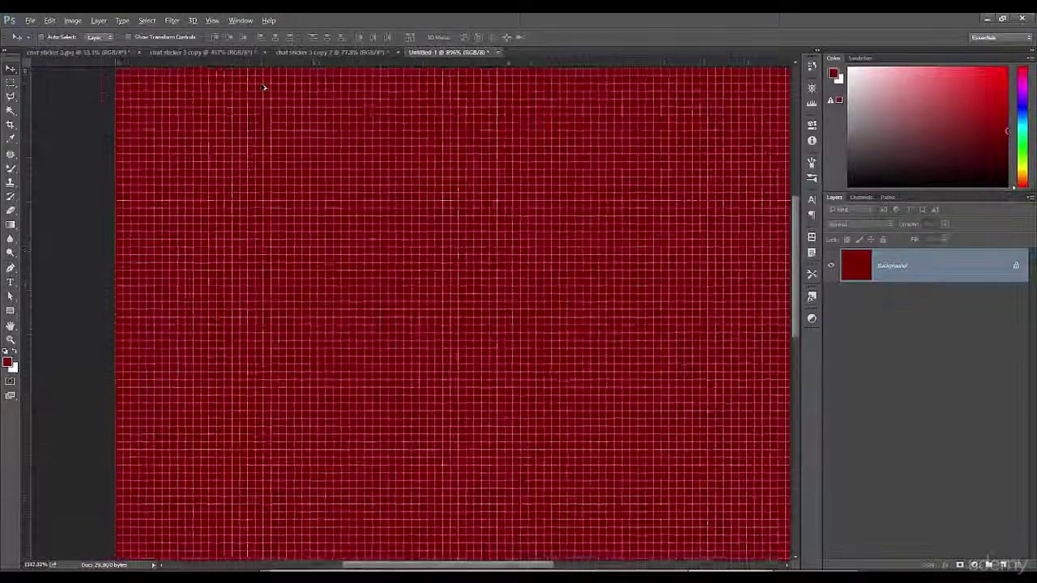
pyautogui.scroll(1, 263, 87)
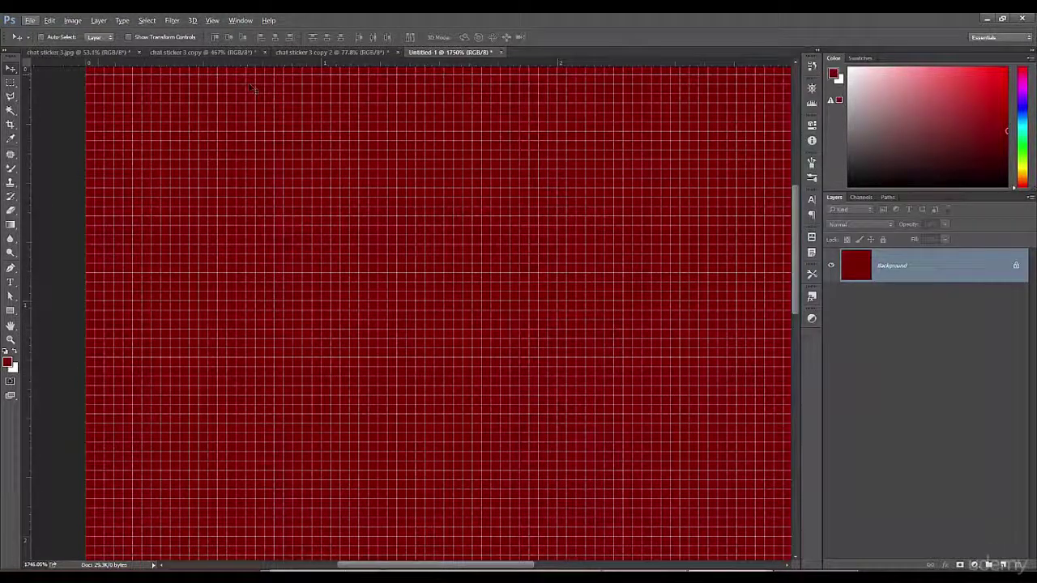
# Set the rulers to centimeters and examine the pixel grid across the whole red square
pyautogui.rightClick(351, 62)
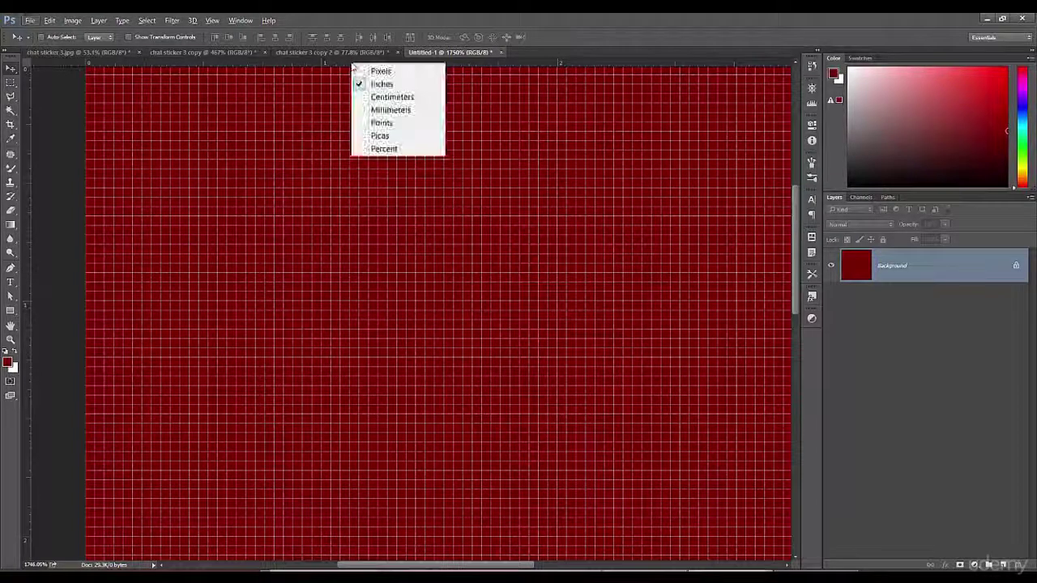
pyautogui.click(383, 98)
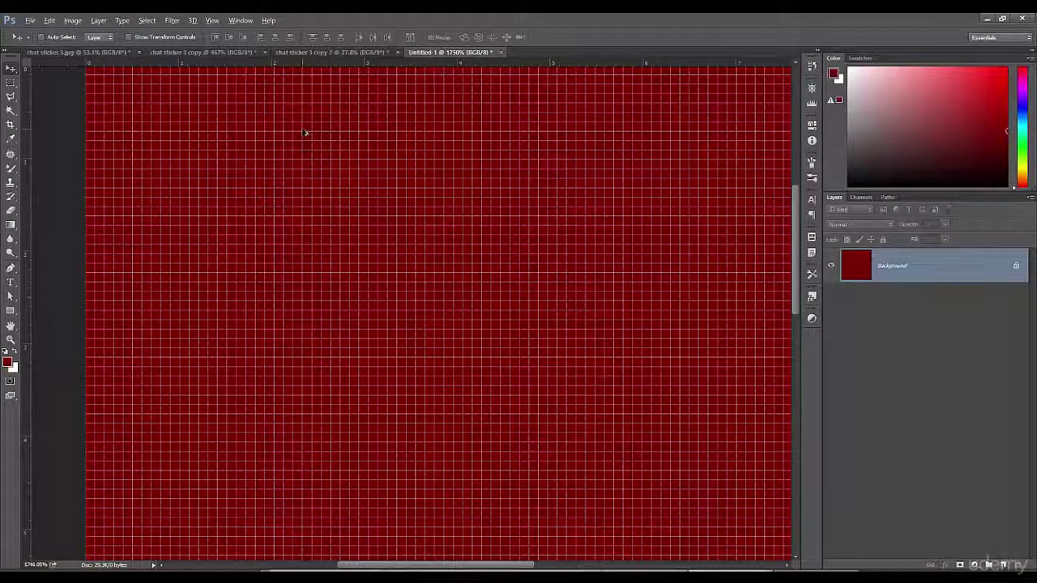
pyautogui.press('alt')
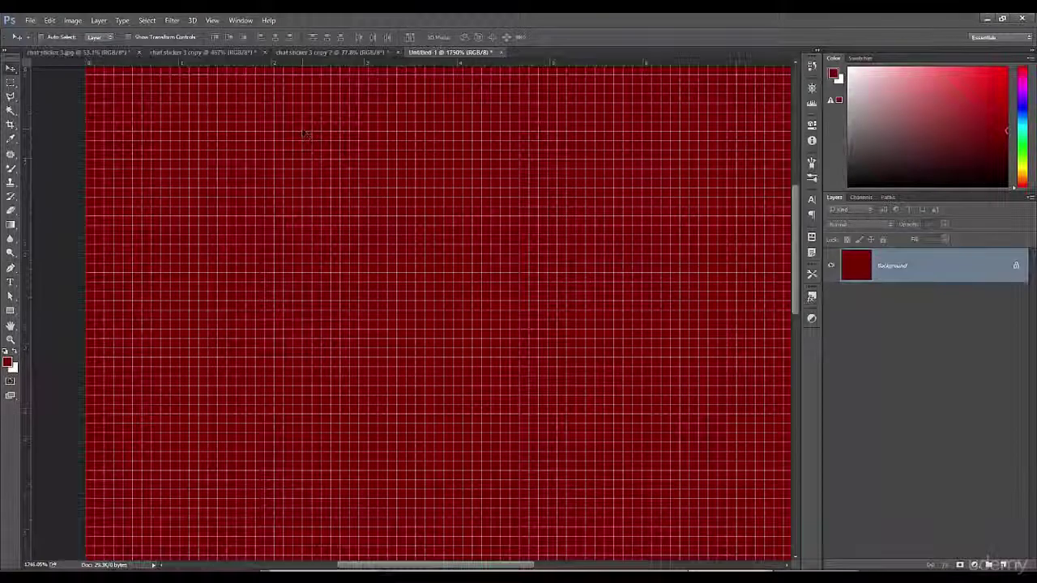
pyautogui.scroll(-2, 304, 133)
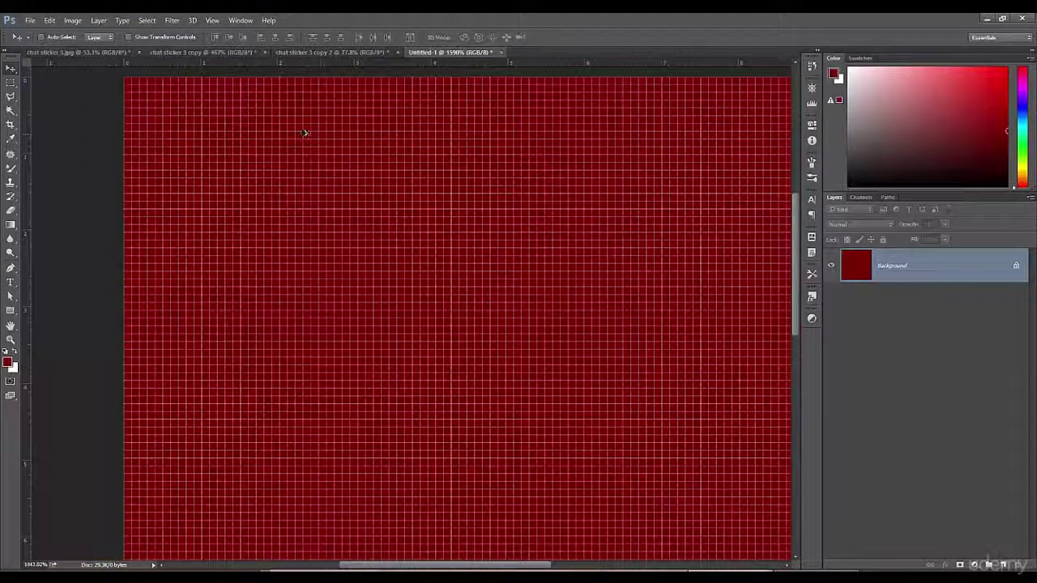
pyautogui.scroll(-3, 305, 133)
pyautogui.scroll(-3, 305, 133)
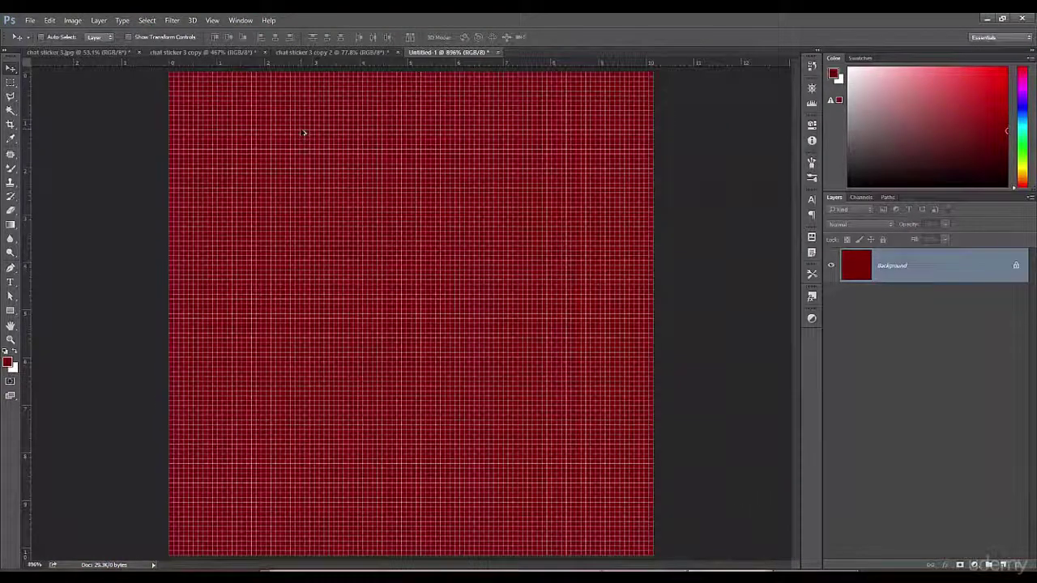
pyautogui.scroll(-1, 305, 133)
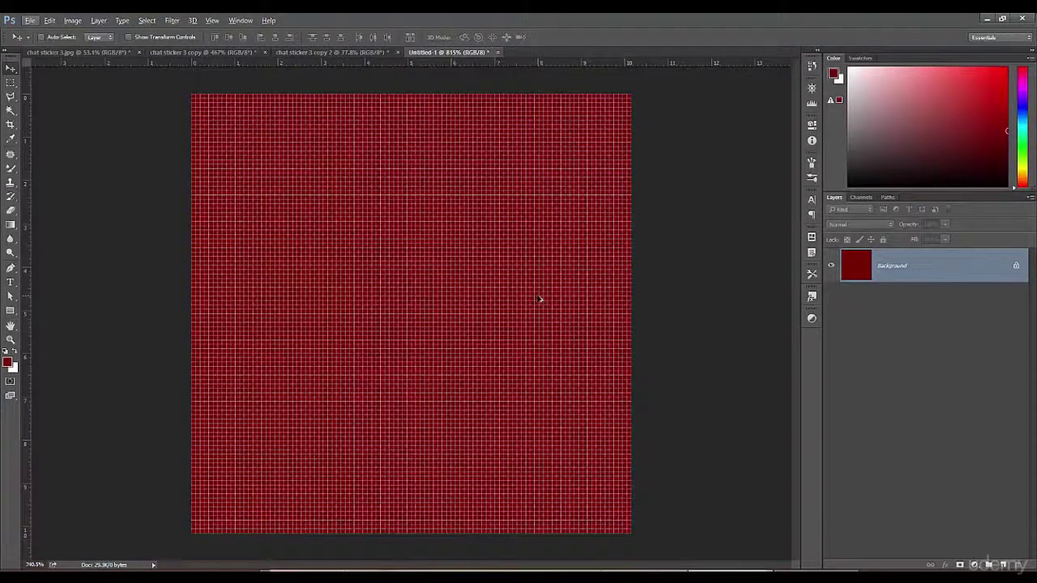
pyautogui.scroll(-1, 541, 299)
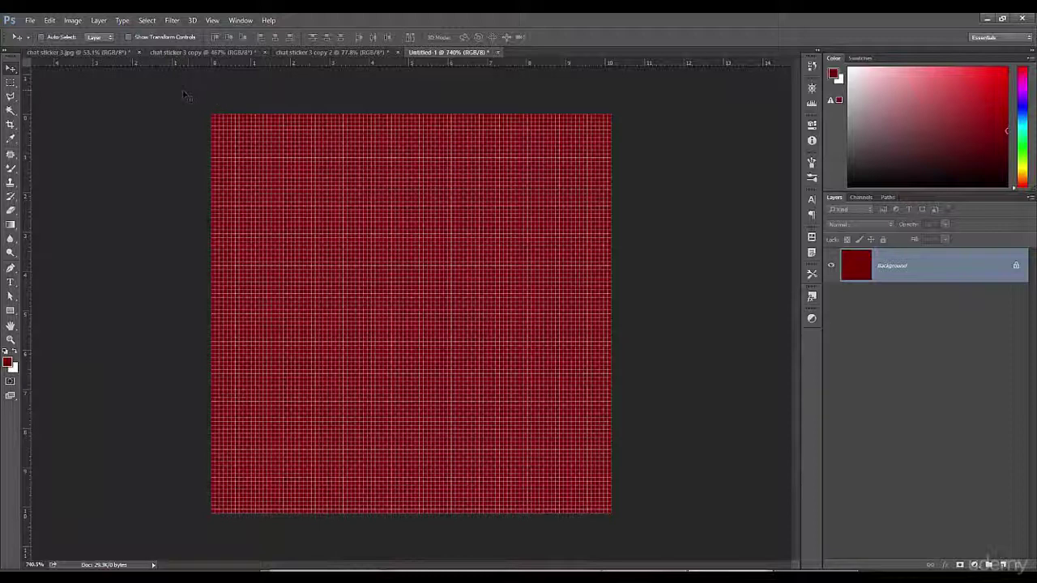
# Open the image size settings of the red square document and show its width and height in pixels
pyautogui.click(72, 21)
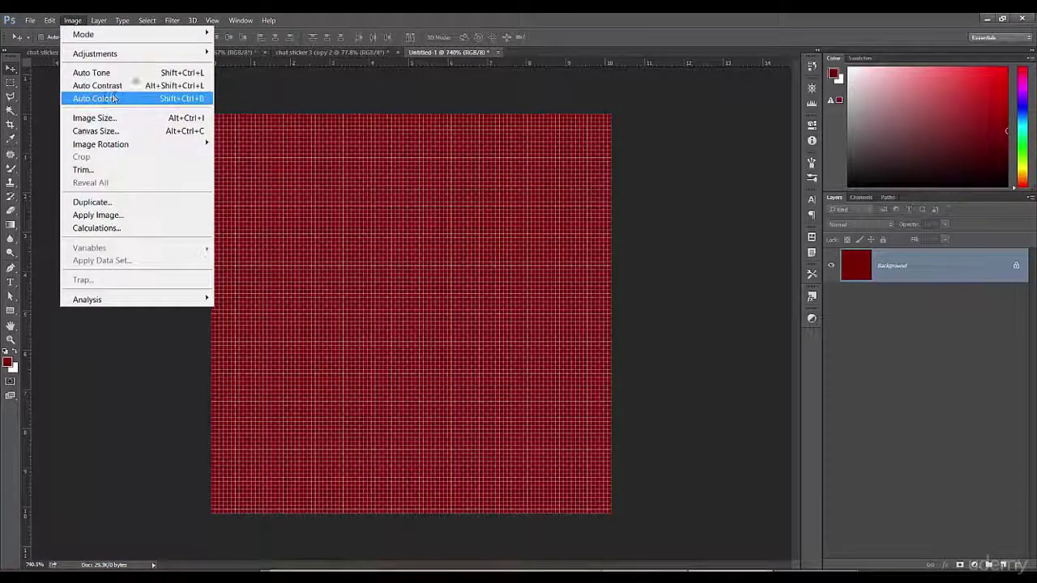
pyautogui.click(113, 98)
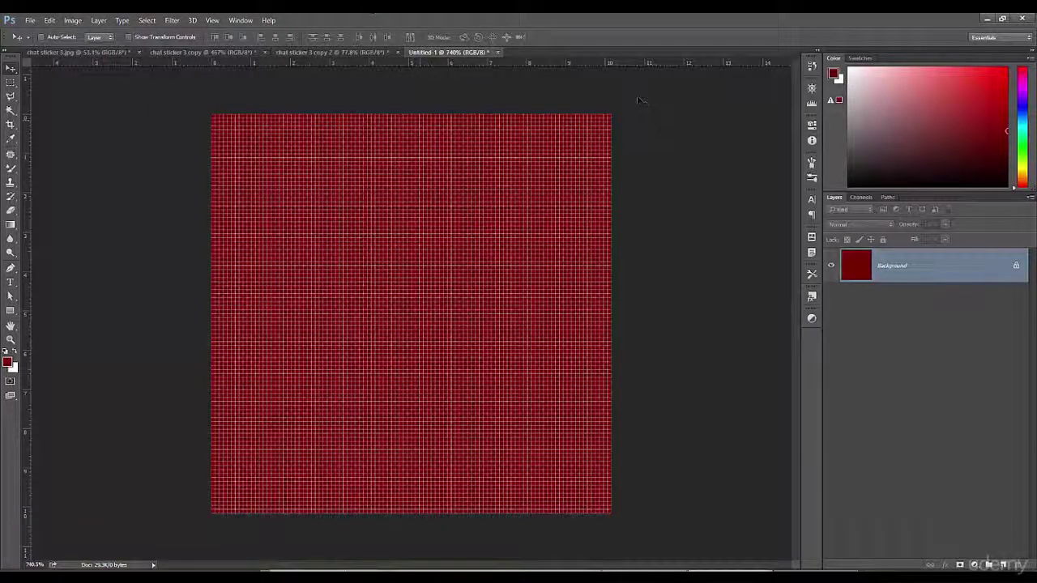
pyautogui.click(72, 20)
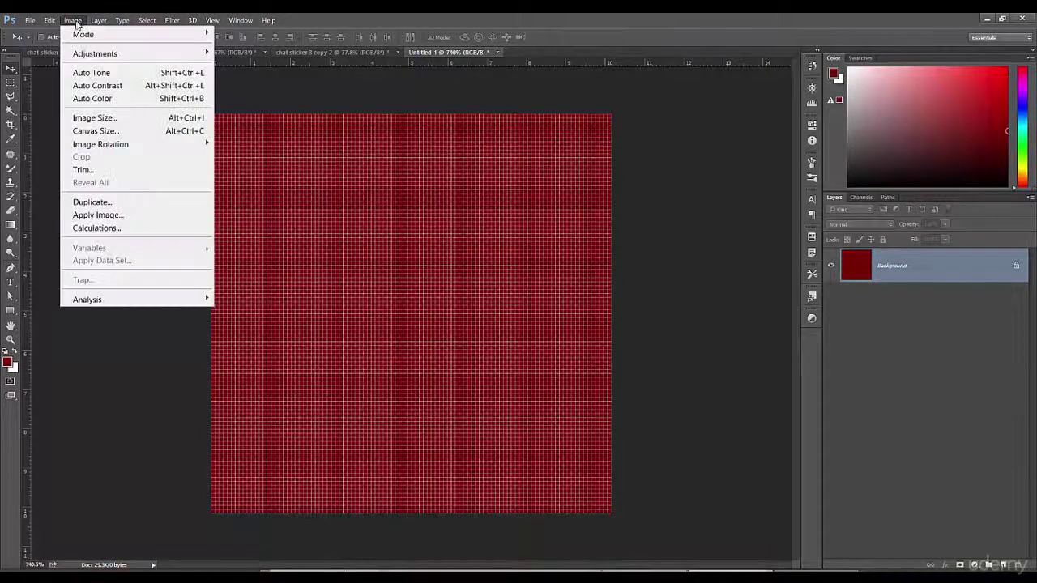
pyautogui.click(113, 98)
pyautogui.hotkey('ctrl', 'alt', 'i')
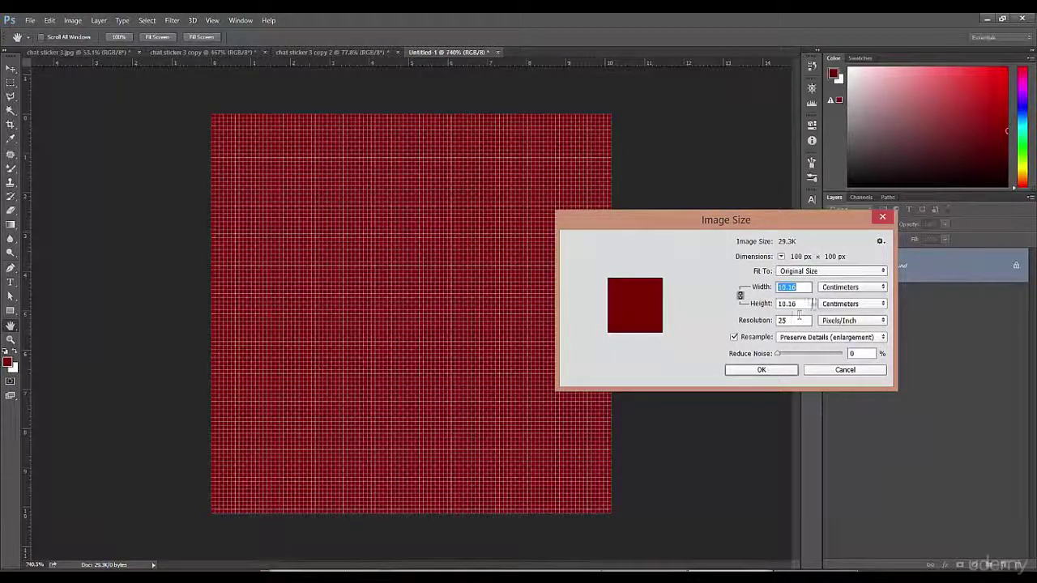
pyautogui.click(829, 292)
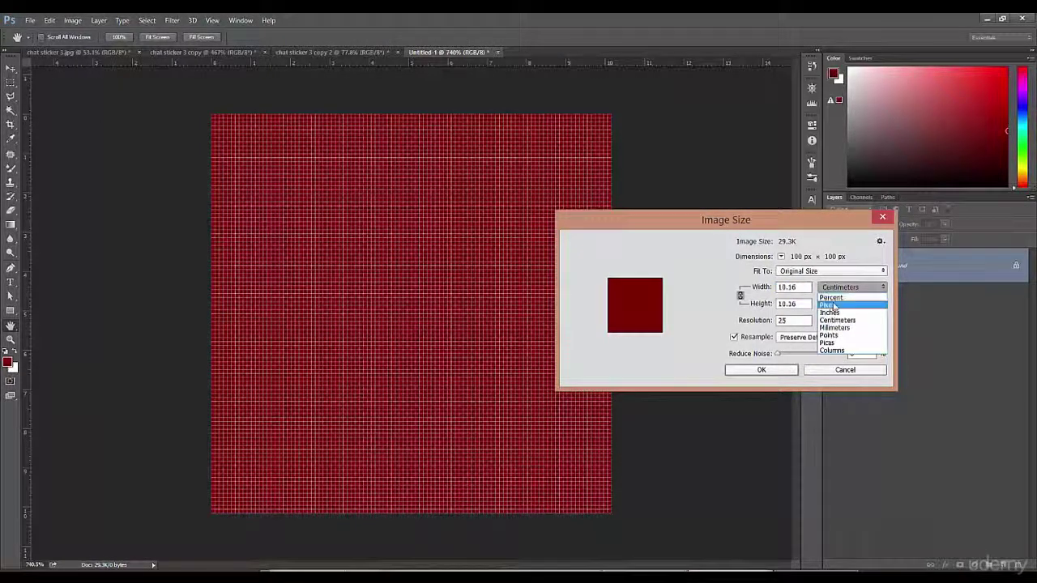
pyautogui.click(831, 305)
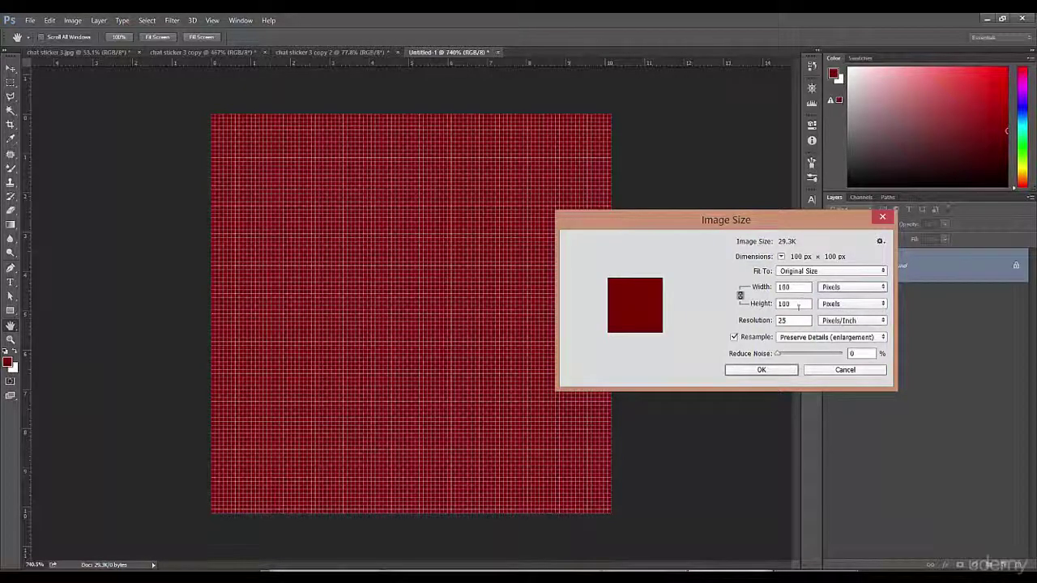
# Resample the red square to 50 pixels/inch, switching the width and height units to centimeters before applying
pyautogui.moveTo(794, 320); pyautogui.dragTo(771, 320)
pyautogui.write('50')
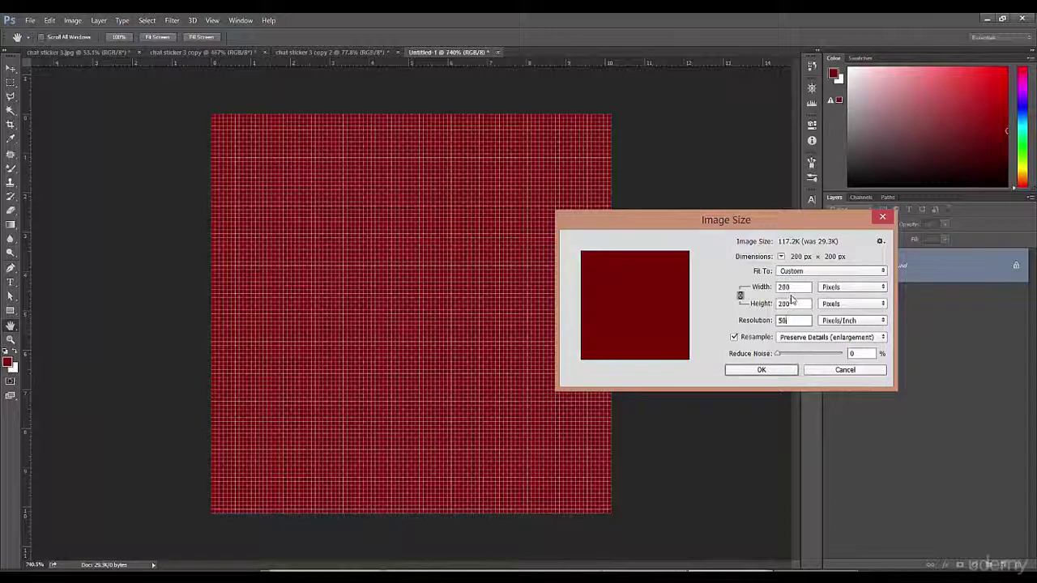
pyautogui.click(830, 287)
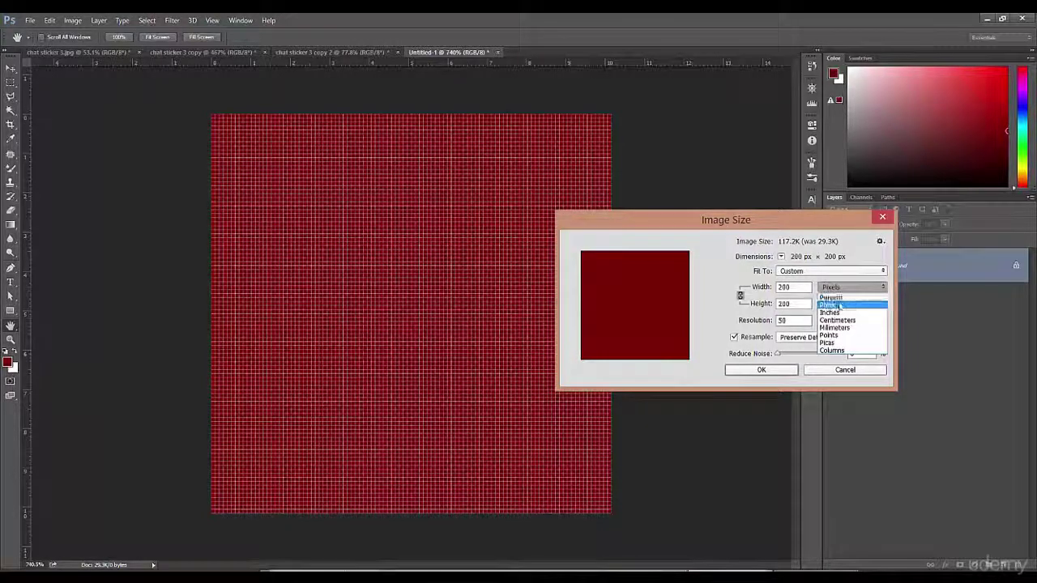
pyautogui.click(839, 321)
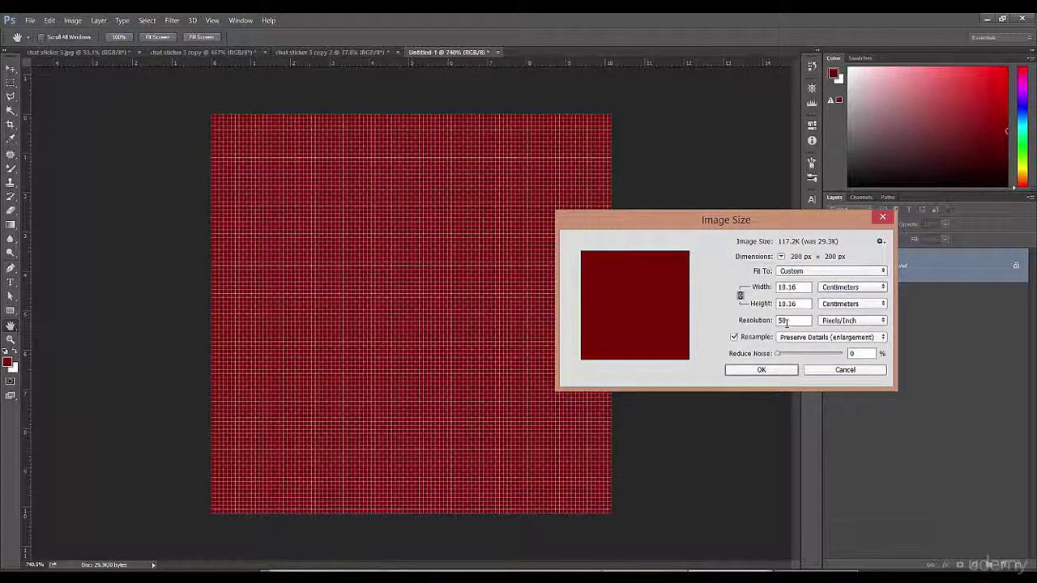
pyautogui.click(786, 370)
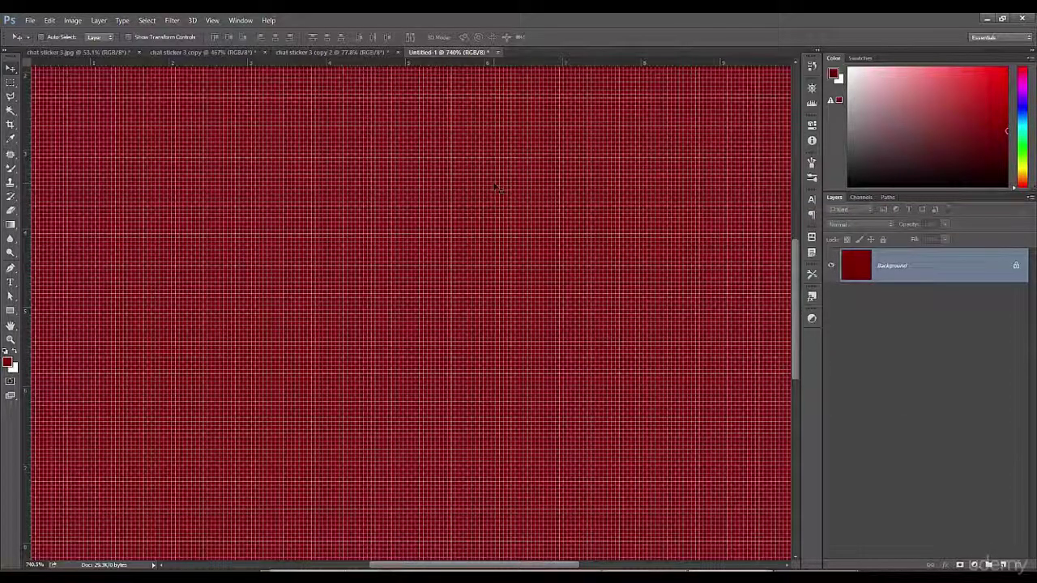
# Examine the pixel grid of the resampled red square up close and across the whole canvas
pyautogui.scroll(-3, 494, 187)
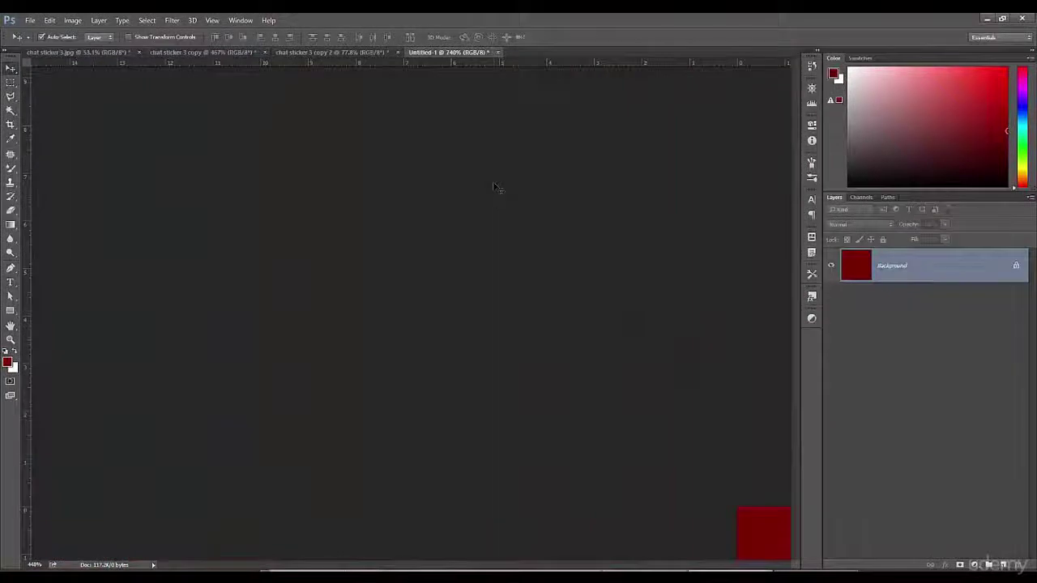
pyautogui.hotkey('ctrl', '0')
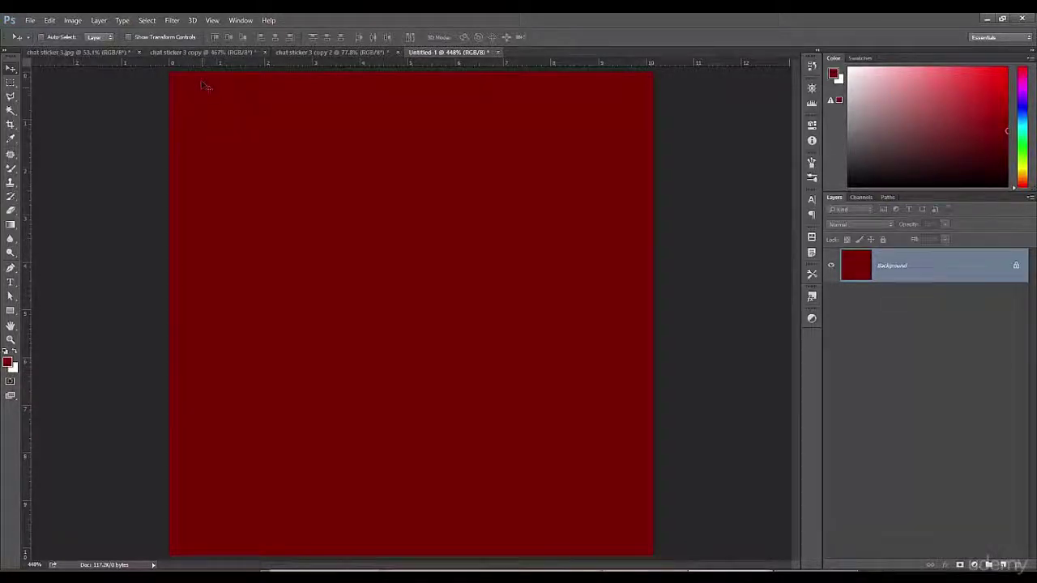
pyautogui.moveTo(197, 84); pyautogui.dragTo(236, 98)
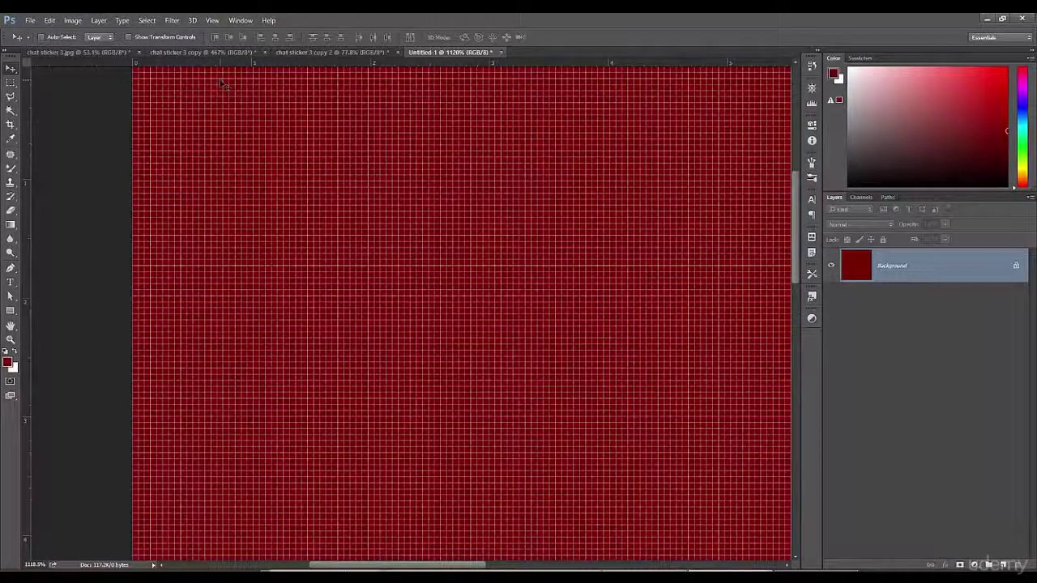
pyautogui.press('ctrl')
pyautogui.scroll(-3, 301, 127)
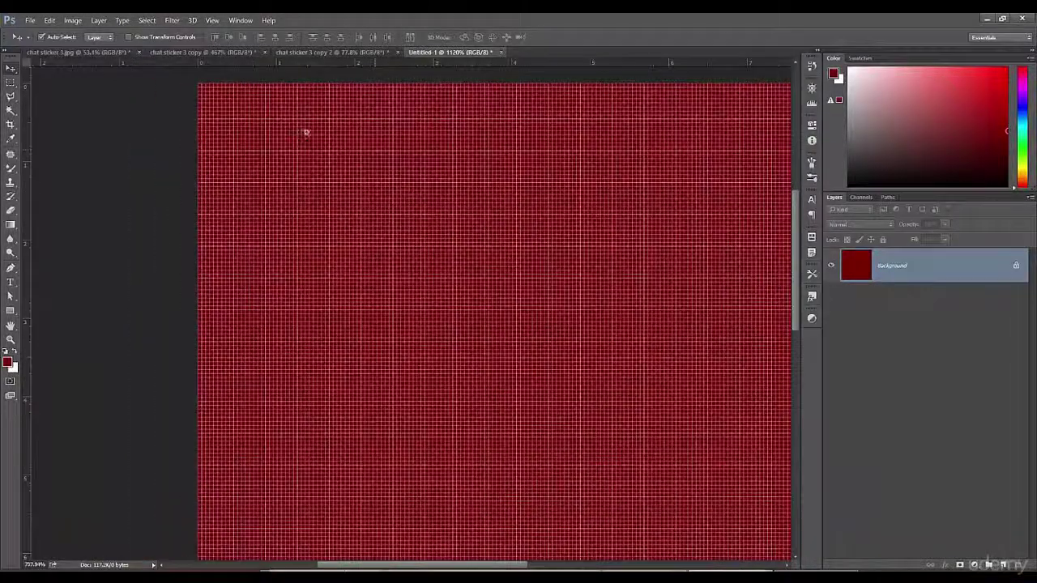
pyautogui.scroll(-2, 312, 139)
pyautogui.scroll(-2, 304, 142)
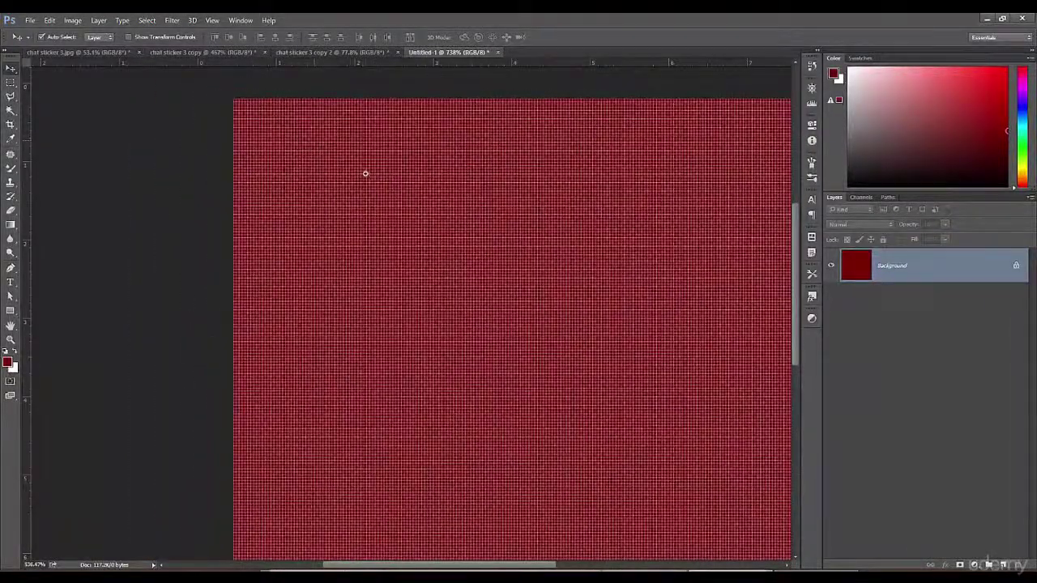
pyautogui.scroll(-2, 369, 175)
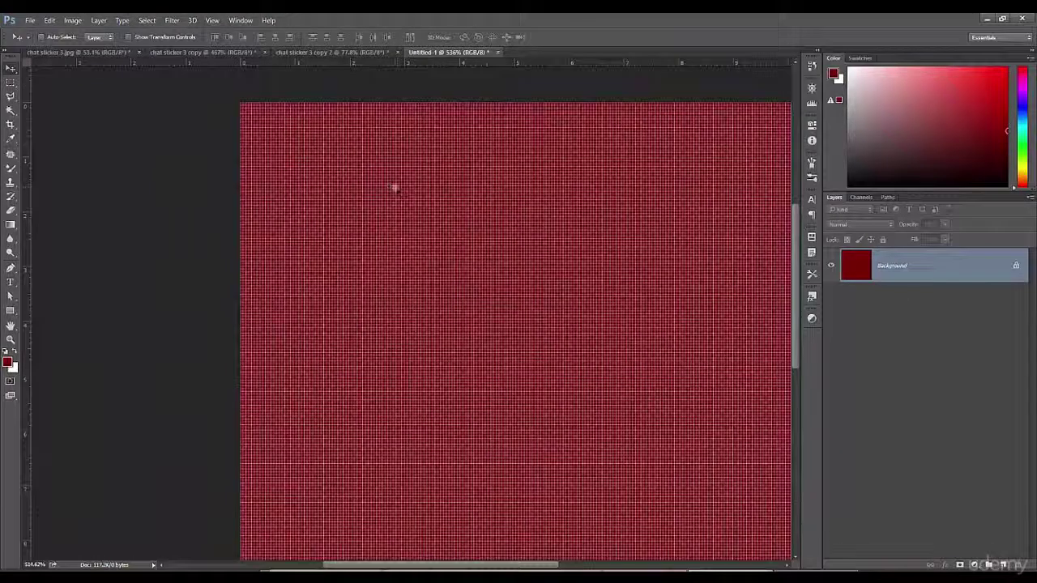
pyautogui.scroll(-2, 402, 191)
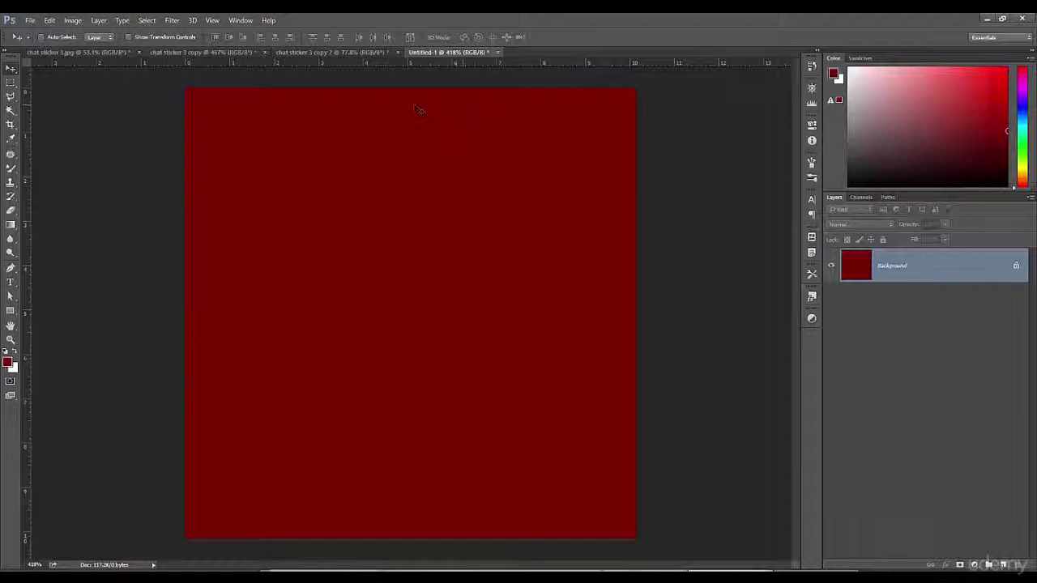
# Switch to chat sticker 3.jpg and check its image size in pixels without changing it
pyautogui.click(350, 52)
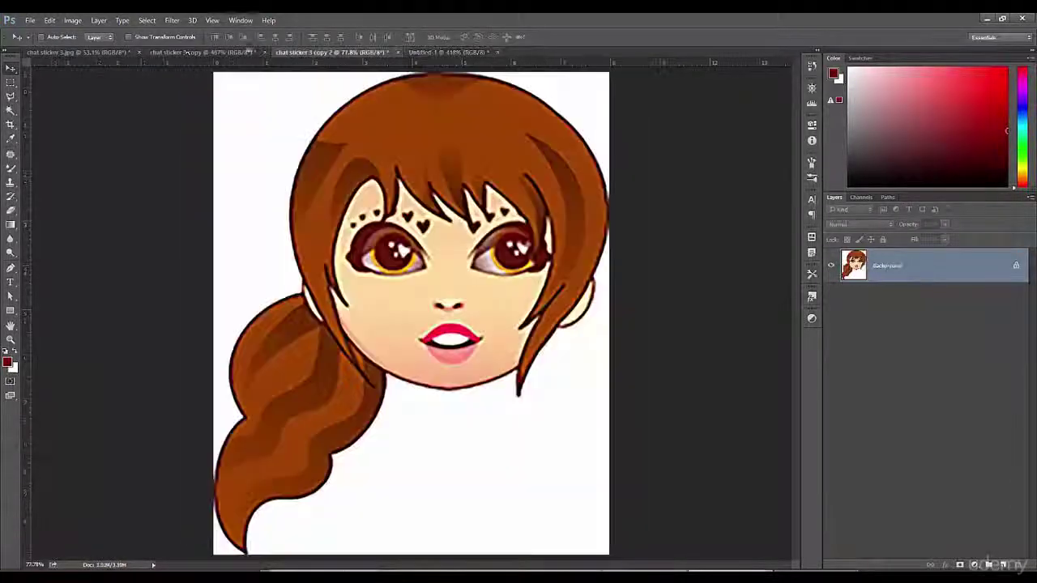
pyautogui.click(132, 51)
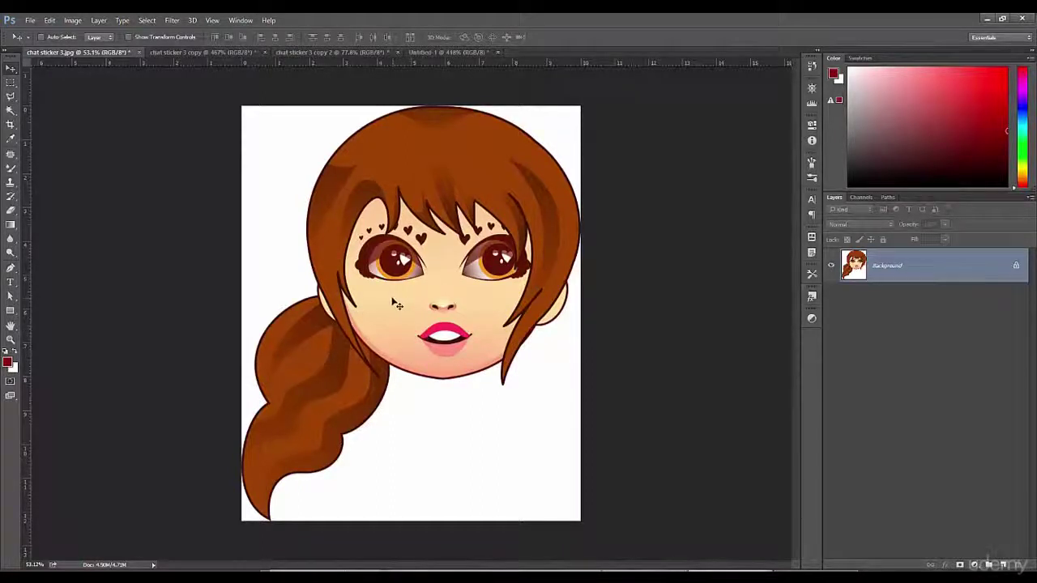
pyautogui.click(72, 20)
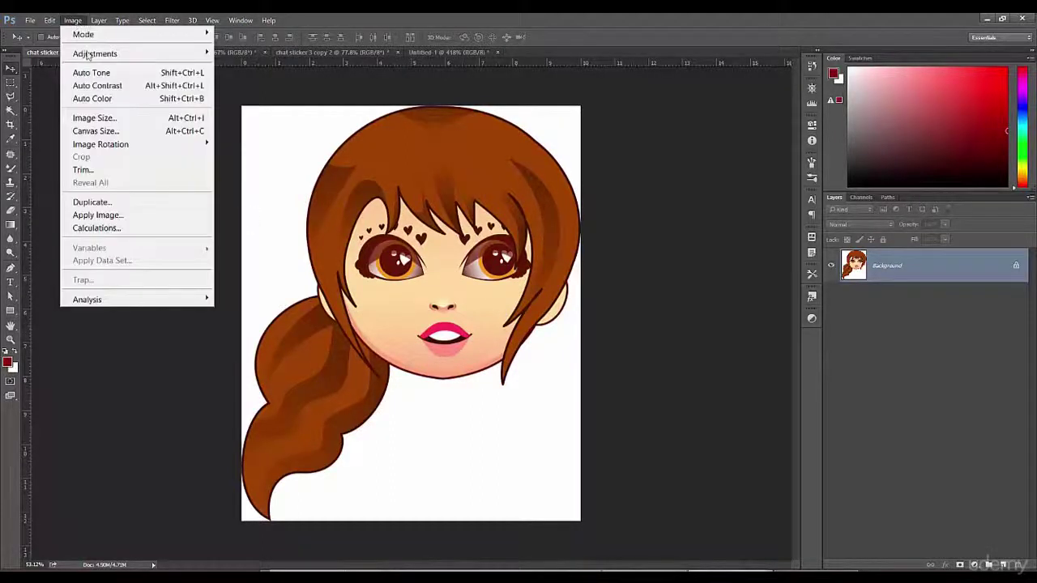
pyautogui.click(94, 117)
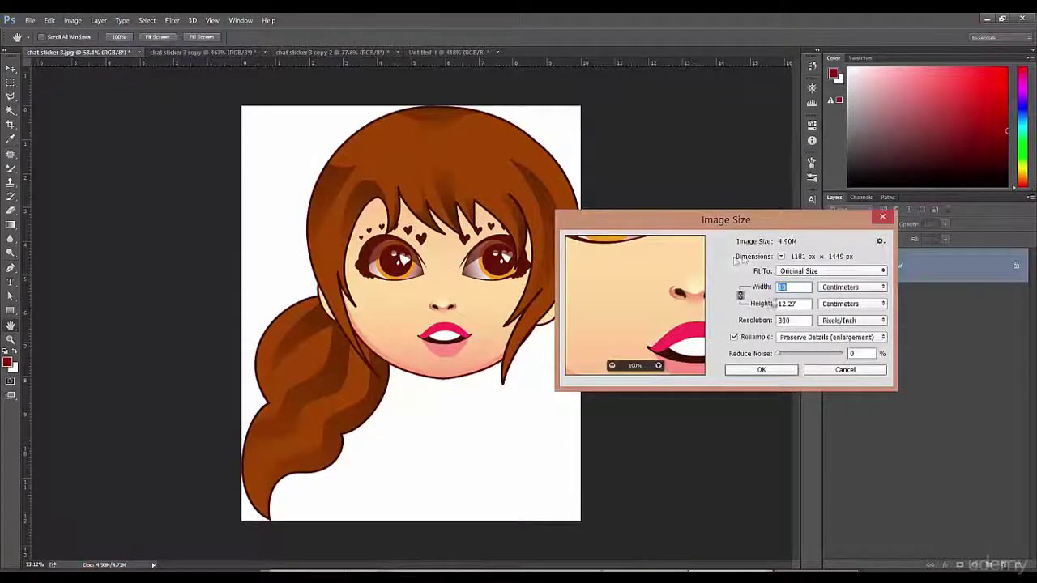
pyautogui.moveTo(725, 220); pyautogui.dragTo(690, 157)
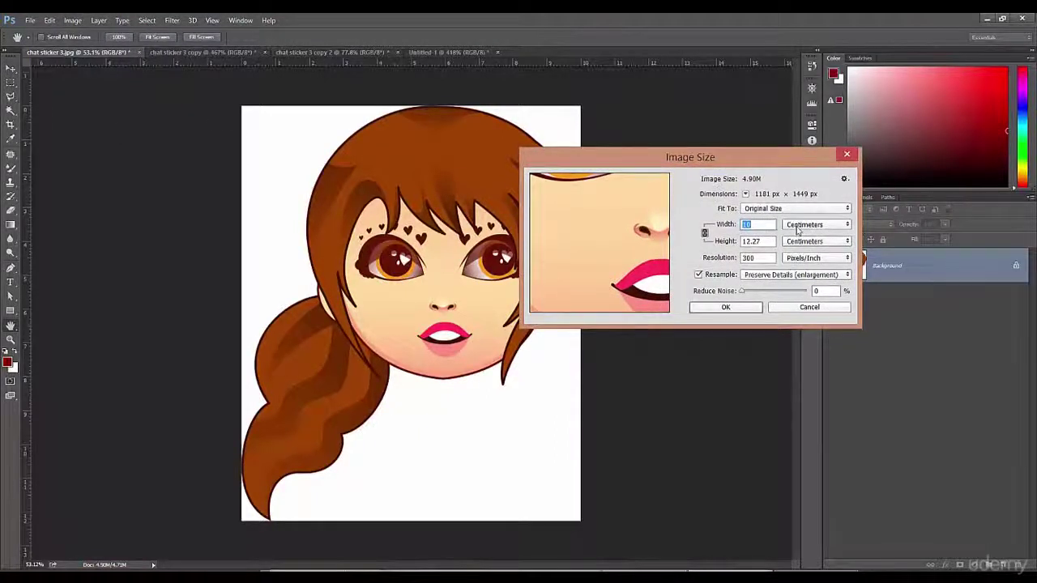
pyautogui.click(810, 224)
pyautogui.click(802, 240)
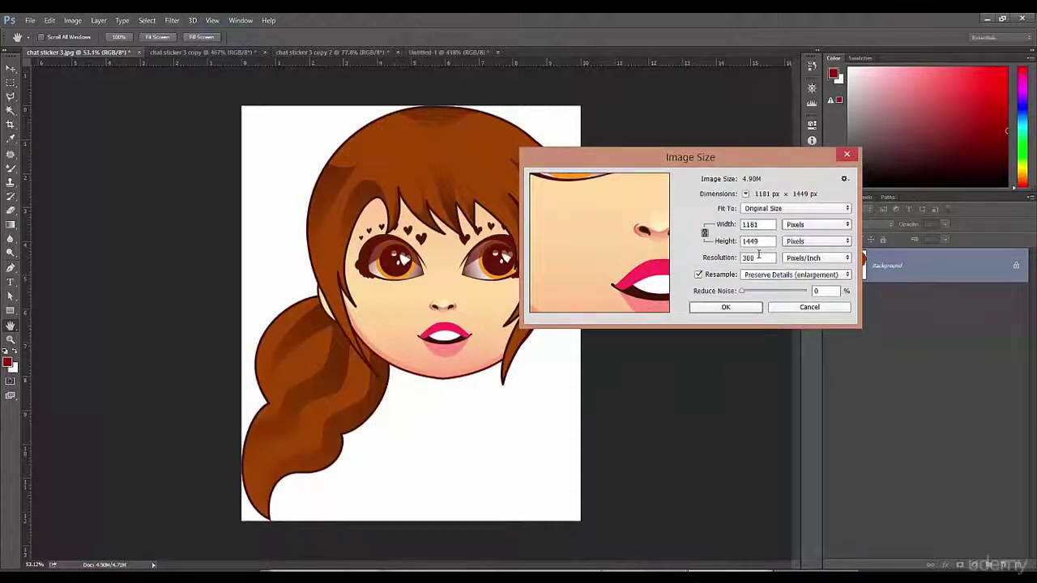
pyautogui.click(795, 312)
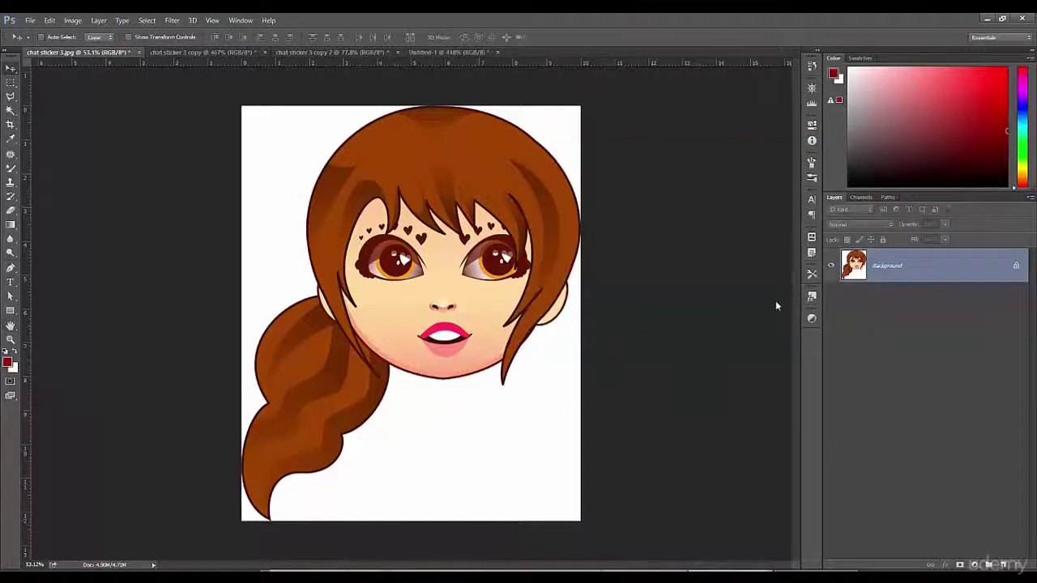
# Revert chat sticker 3.jpg to its Open state in the history, before the image size change
pyautogui.click(812, 85)
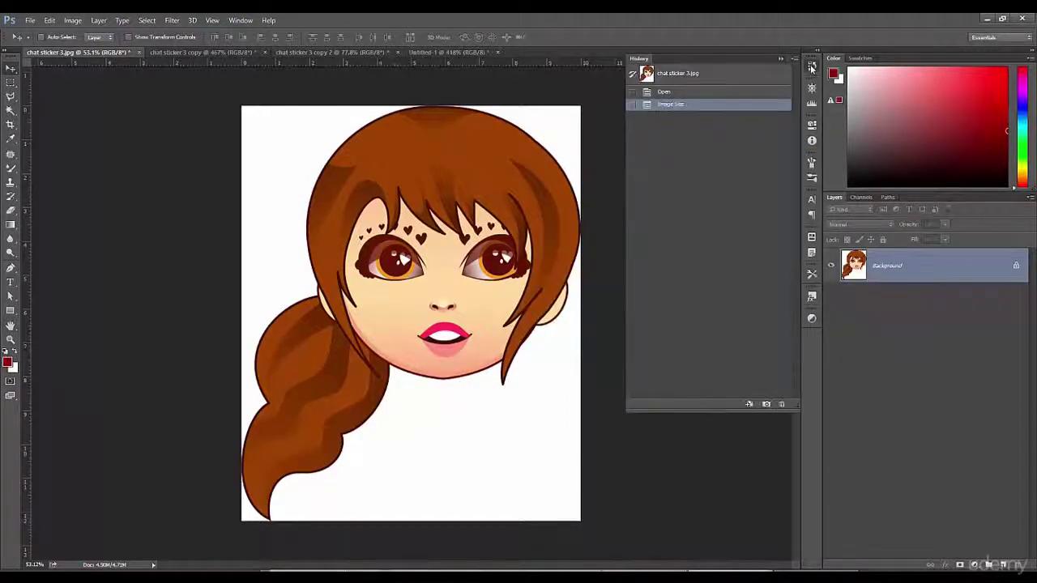
pyautogui.click(706, 93)
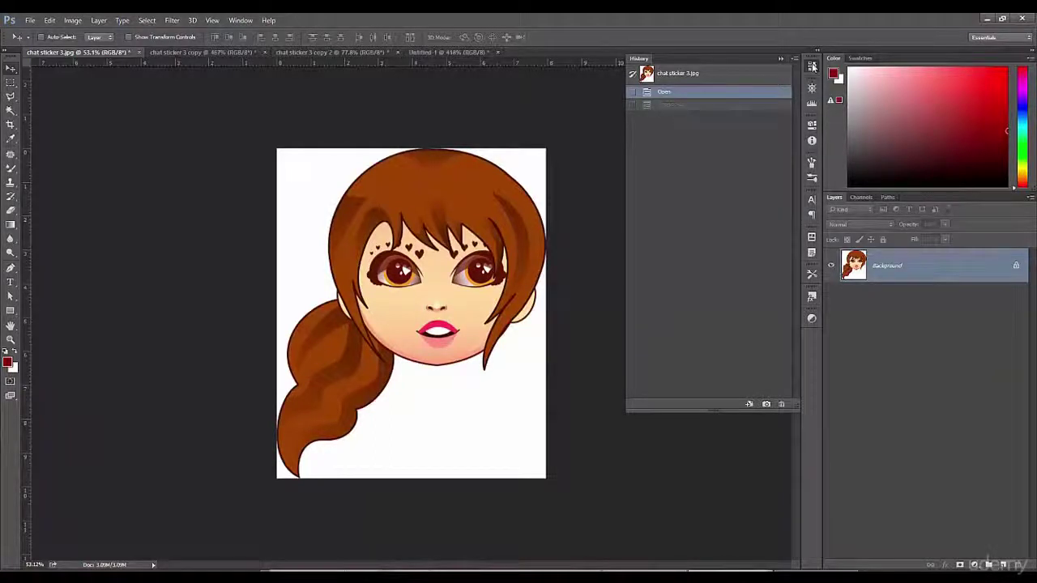
pyautogui.click(812, 68)
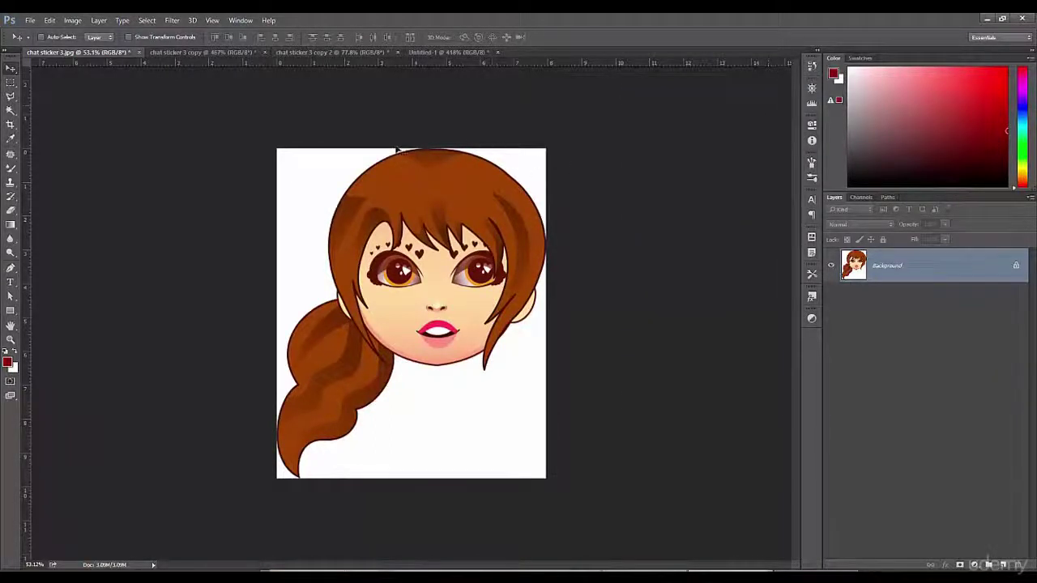
# Open the image size settings of the reverted sticker image and show its width and height in pixels
pyautogui.click(72, 19)
pyautogui.click(111, 120)
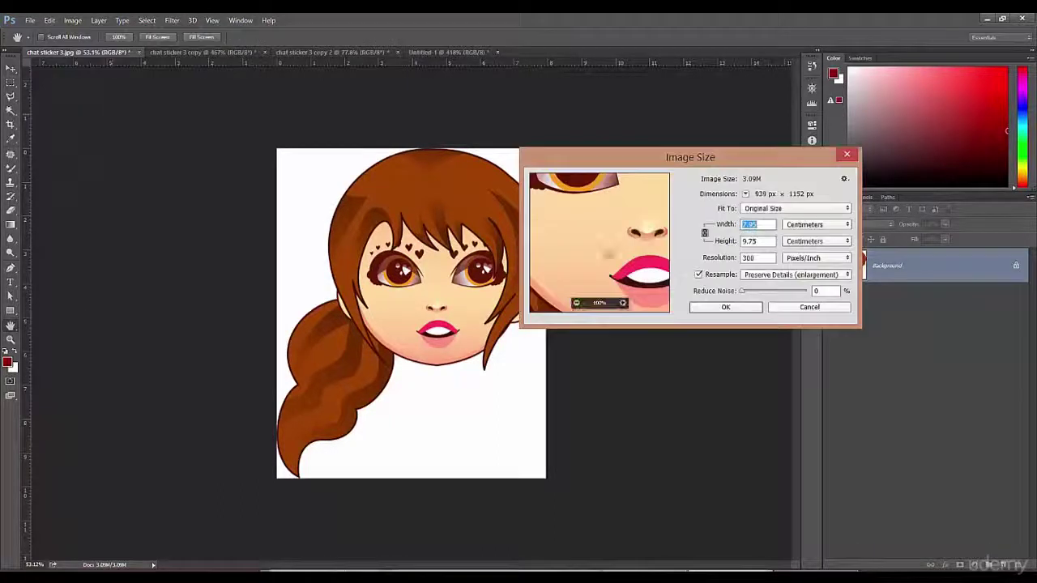
pyautogui.click(798, 225)
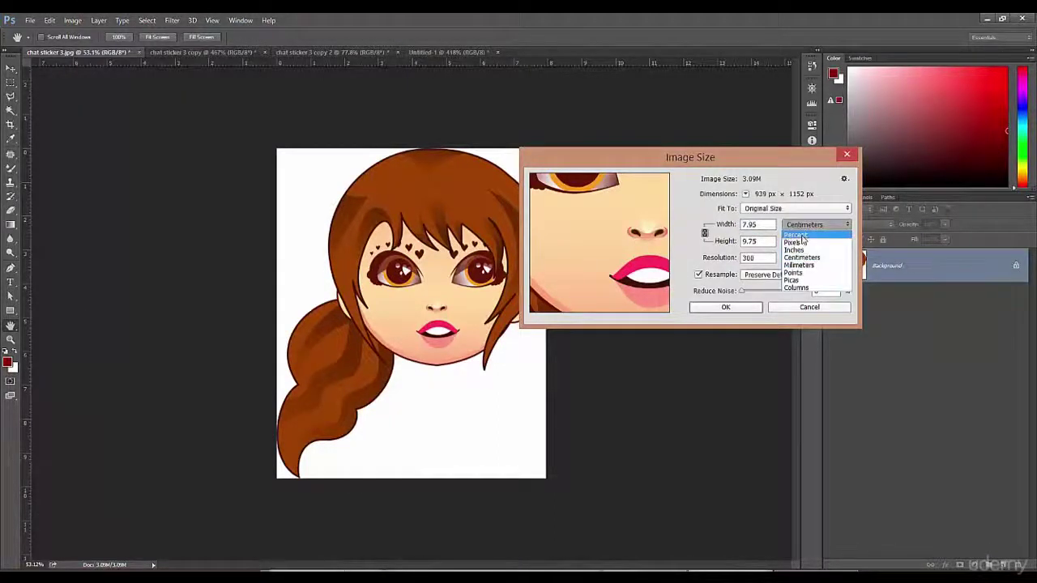
pyautogui.click(793, 240)
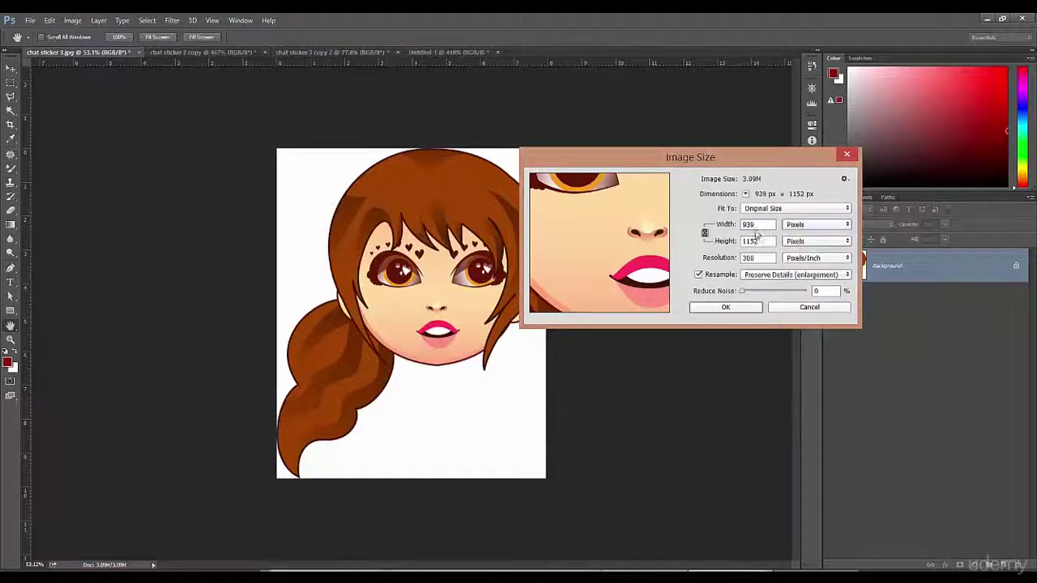
pyautogui.moveTo(750, 163); pyautogui.dragTo(724, 136)
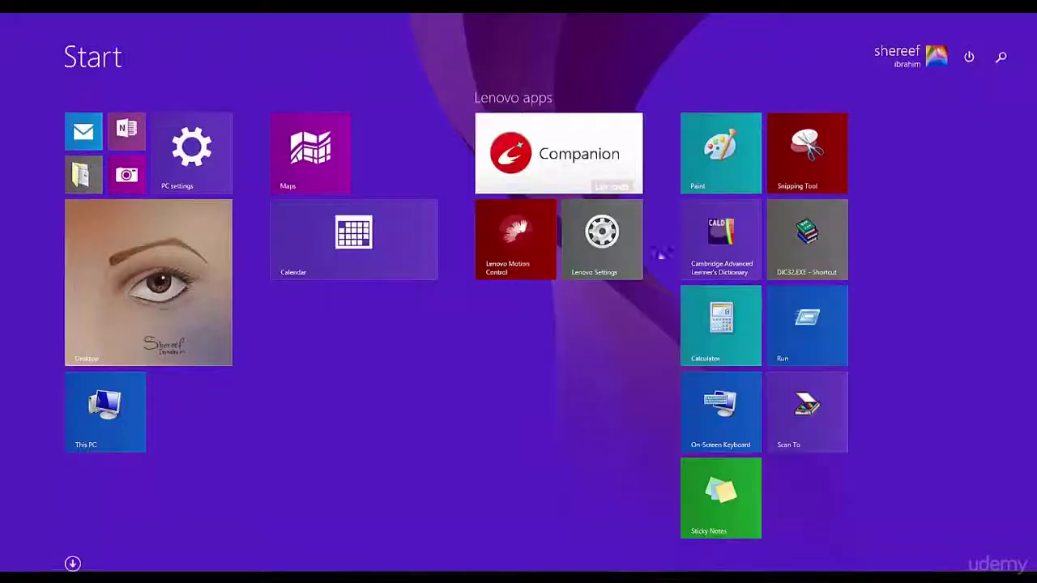
# Switch to Calculator and multiply 939 by 1152, keeping the result beside the sticker image
pyautogui.click(738, 316)
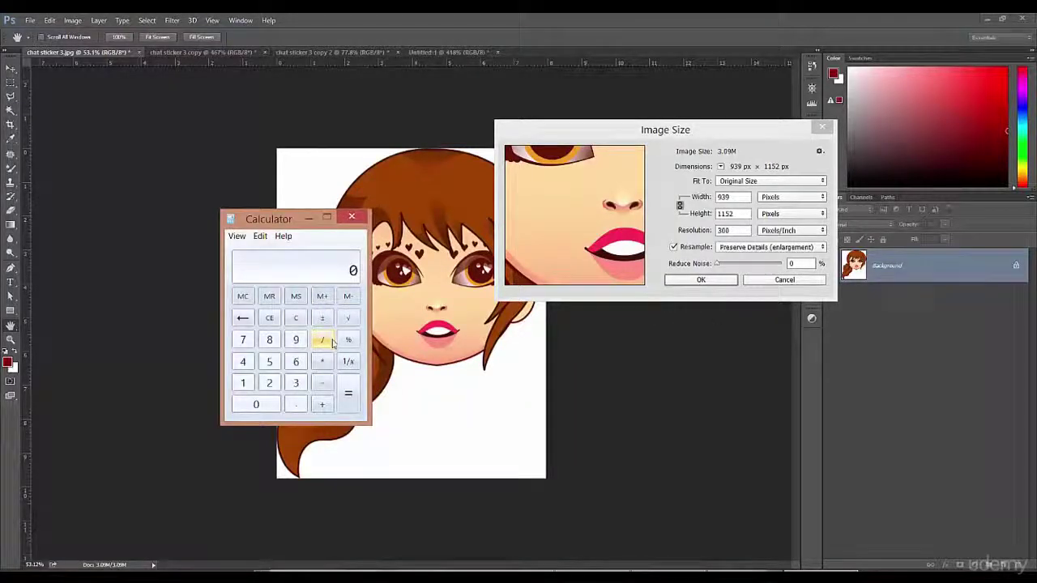
pyautogui.write('939')
pyautogui.press('/')
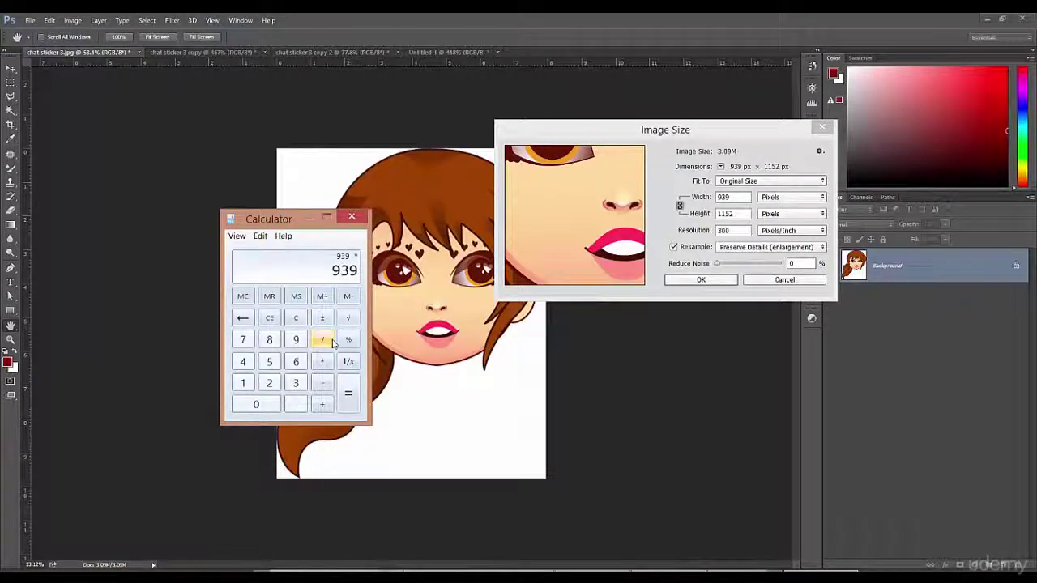
pyautogui.write('1152')
pyautogui.press('Return')
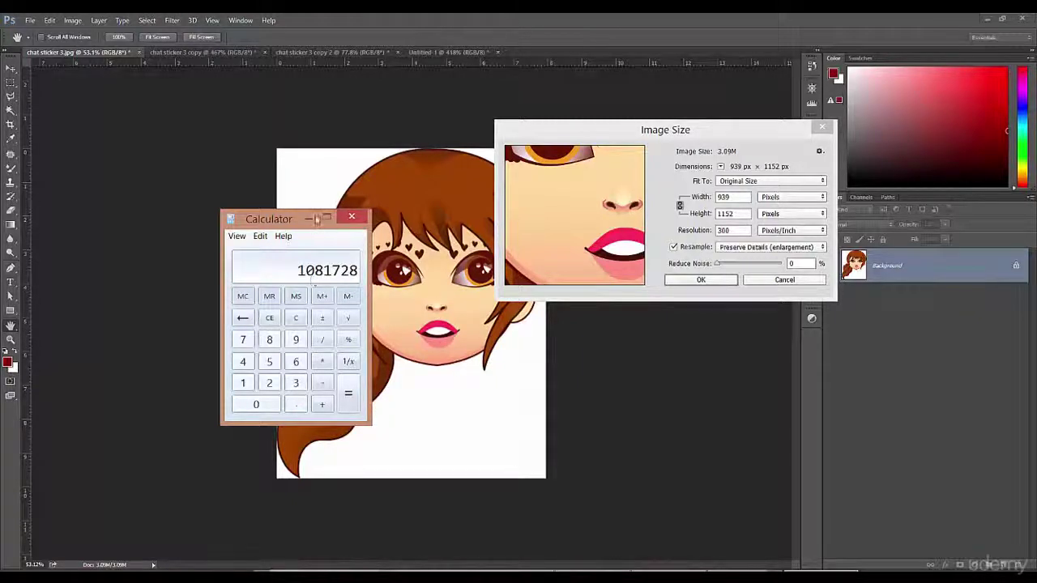
pyautogui.moveTo(283, 220); pyautogui.dragTo(174, 188)
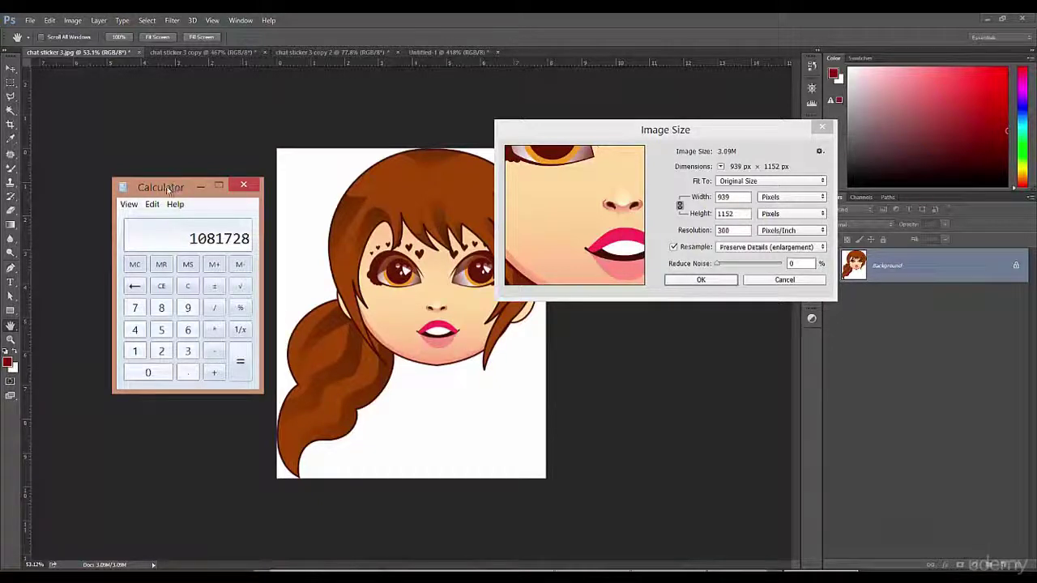
# Clear the previous calculation, multiply 2000 by 2000 in Calculator, and return to the sticker's Image Size dialog in Photoshop
pyautogui.moveTo(173, 187); pyautogui.dragTo(182, 182)
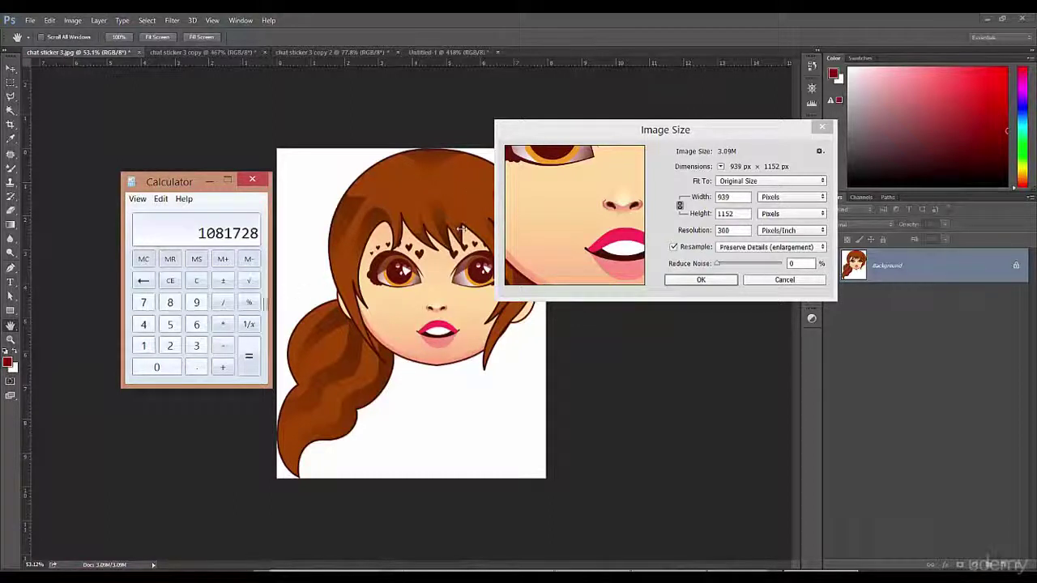
pyautogui.click(171, 281)
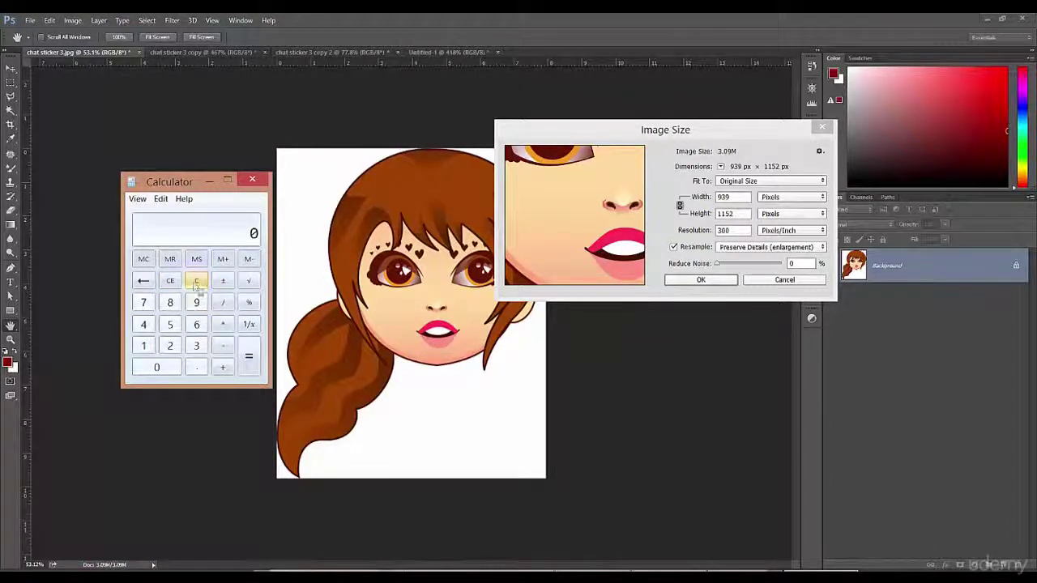
pyautogui.click(170, 346)
pyautogui.click(166, 368)
pyautogui.click(165, 368)
pyautogui.click(165, 368)
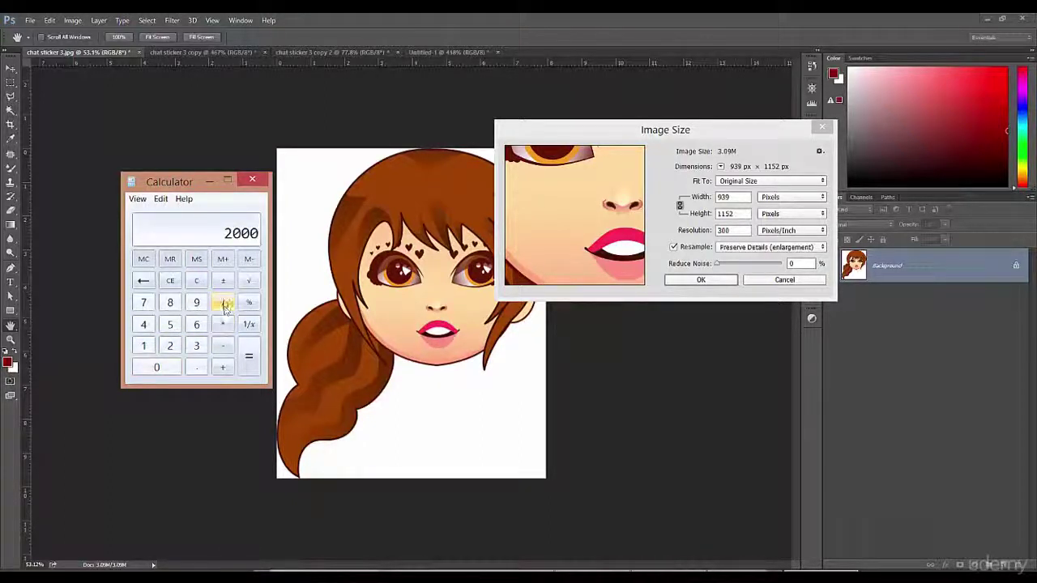
pyautogui.click(223, 324)
pyautogui.click(170, 346)
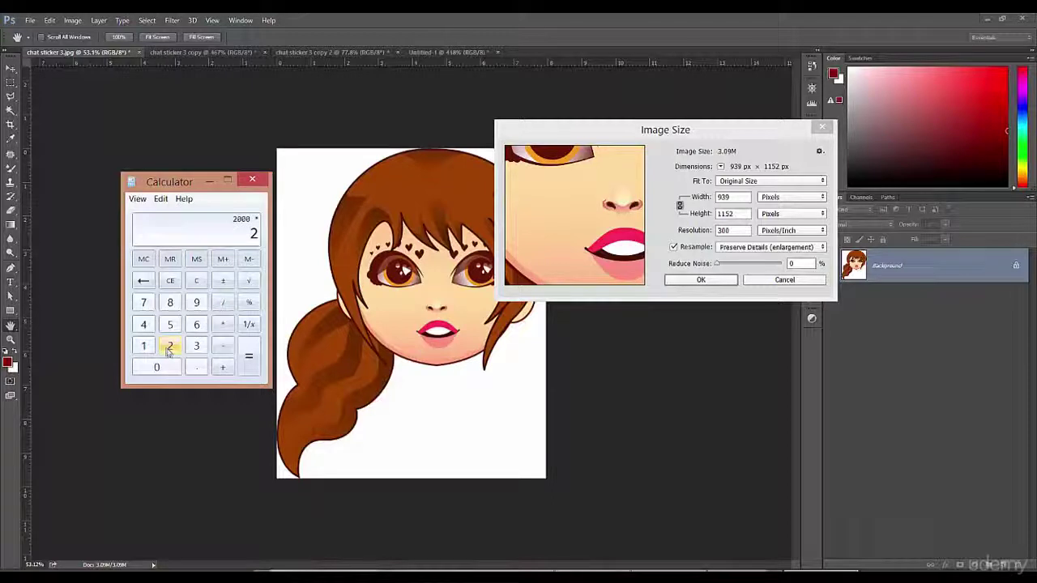
pyautogui.click(162, 366)
pyautogui.click(162, 366)
pyautogui.click(162, 366)
pyautogui.click(249, 366)
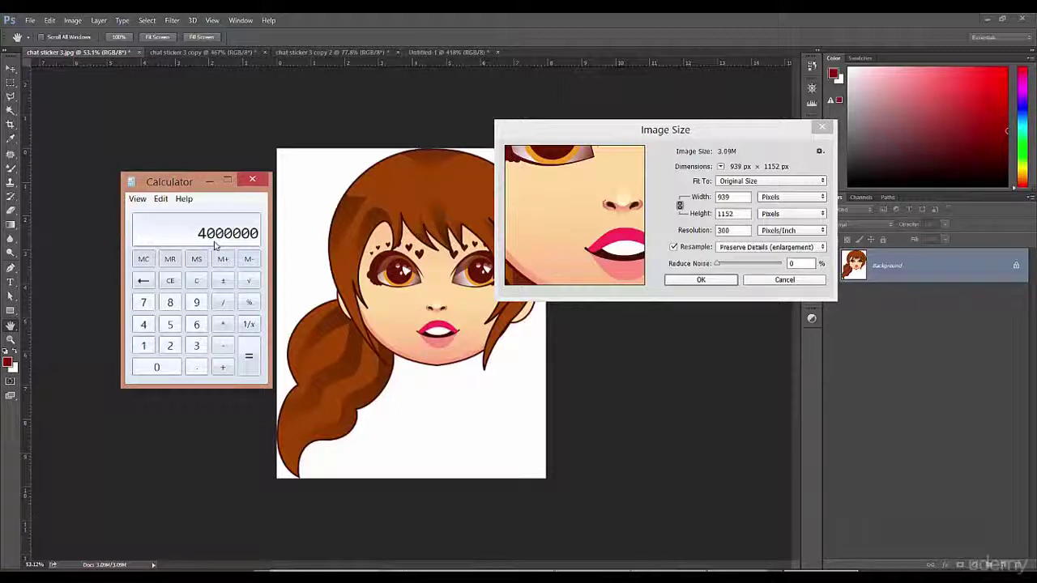
pyautogui.moveTo(644, 129); pyautogui.dragTo(595, 149)
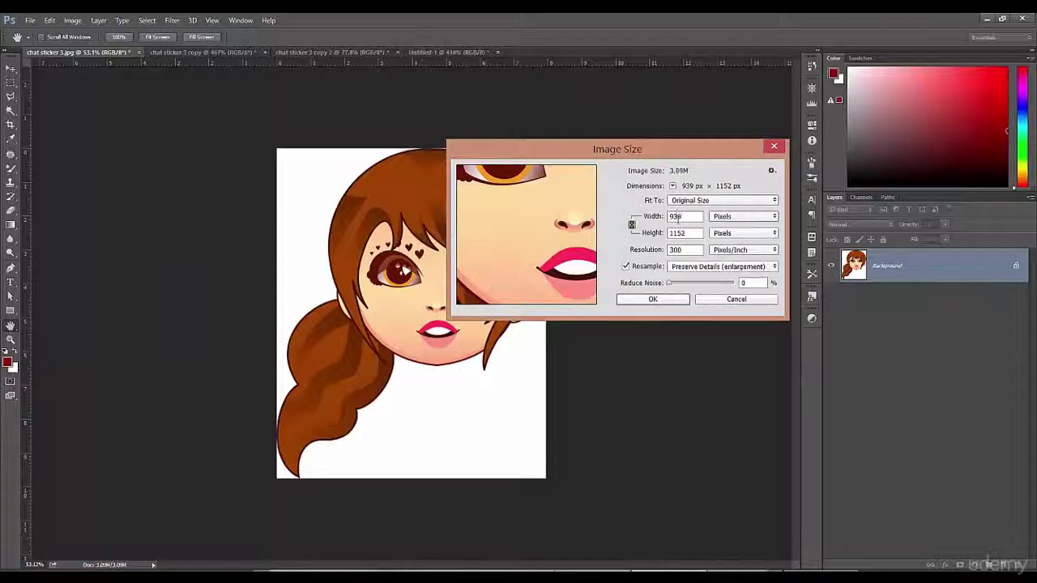